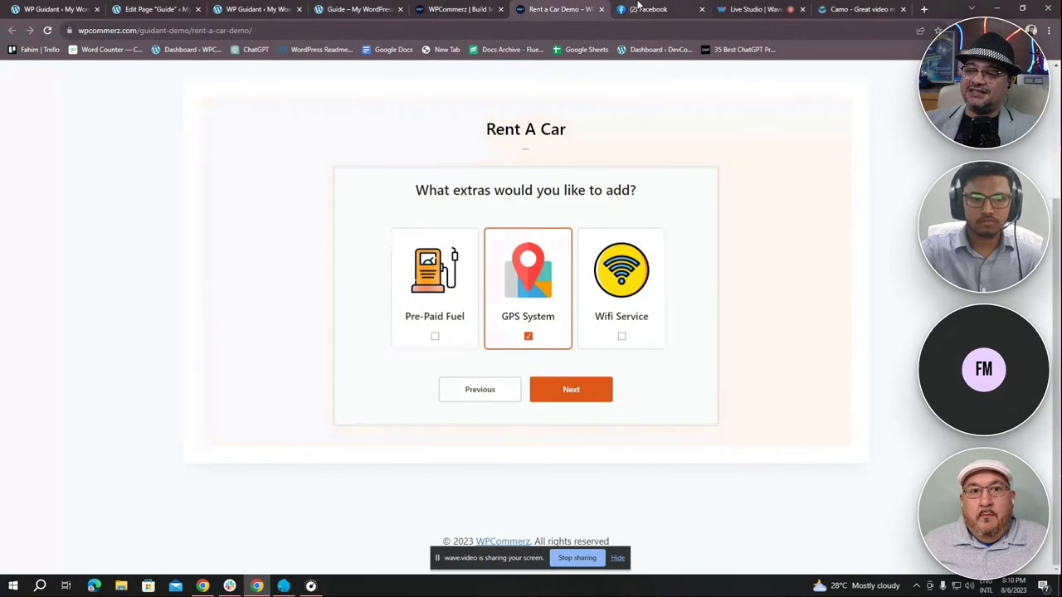
click(646, 9)
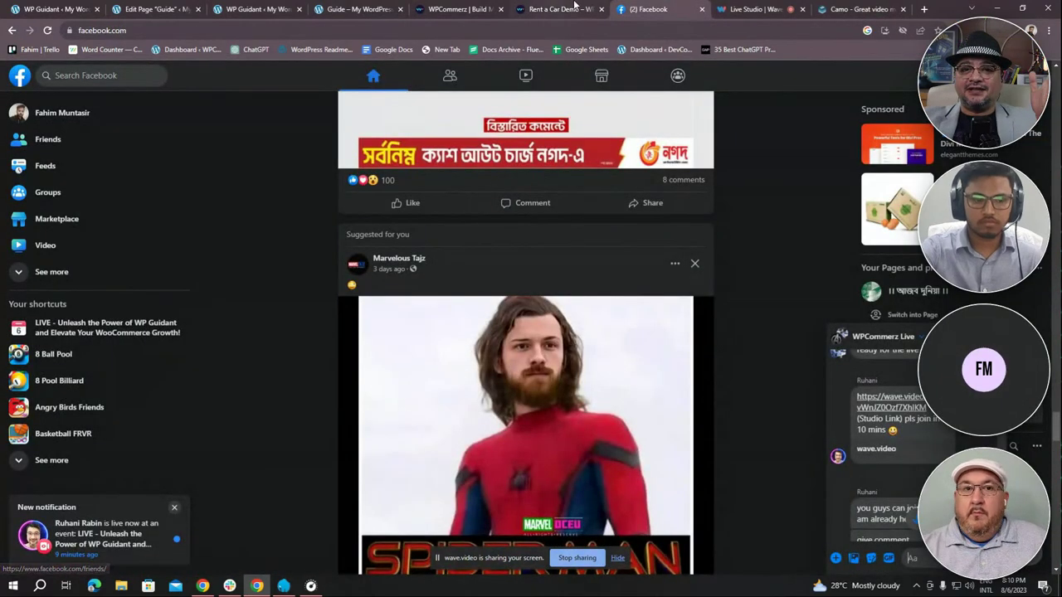
click(724, 9)
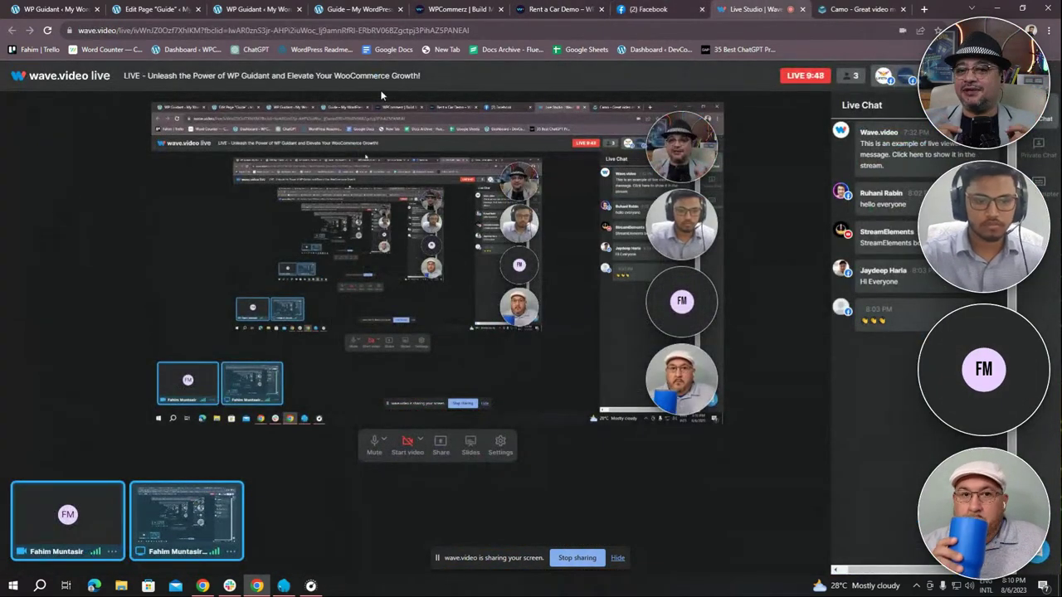
click(421, 7)
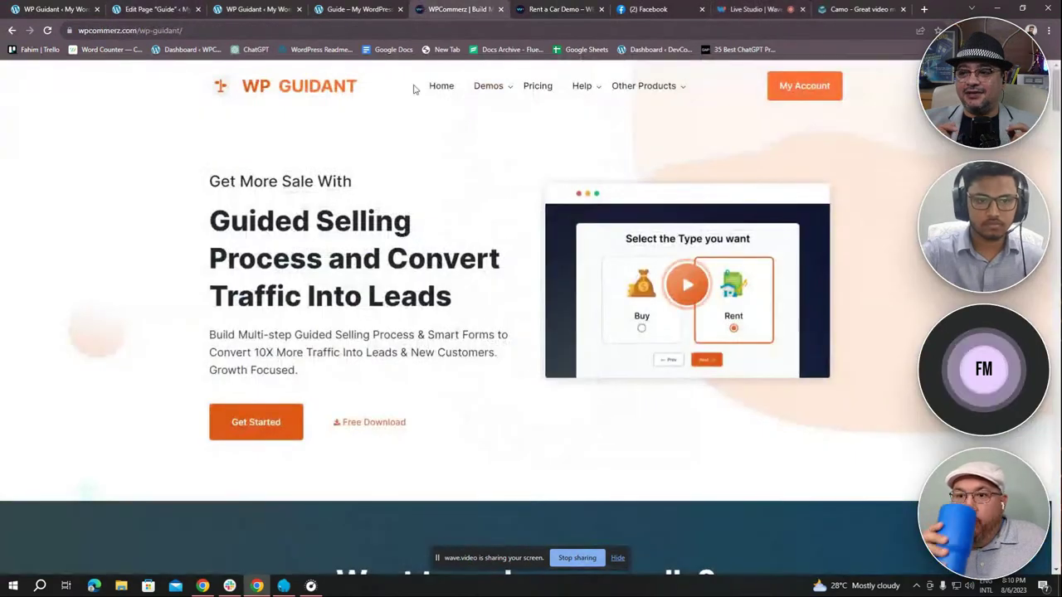
click(547, 8)
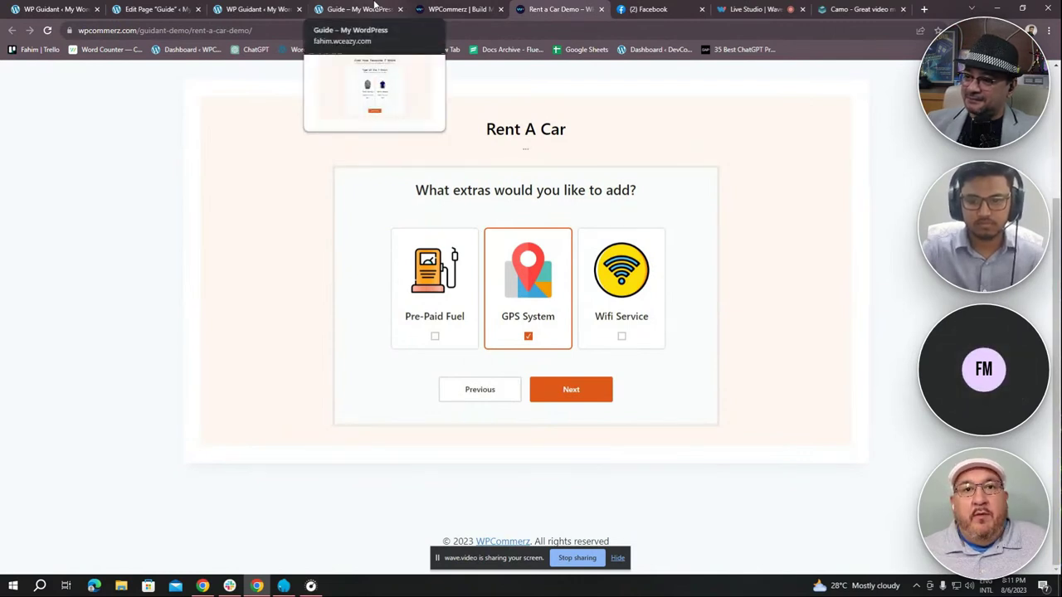
scroll(512, 361, up, 2)
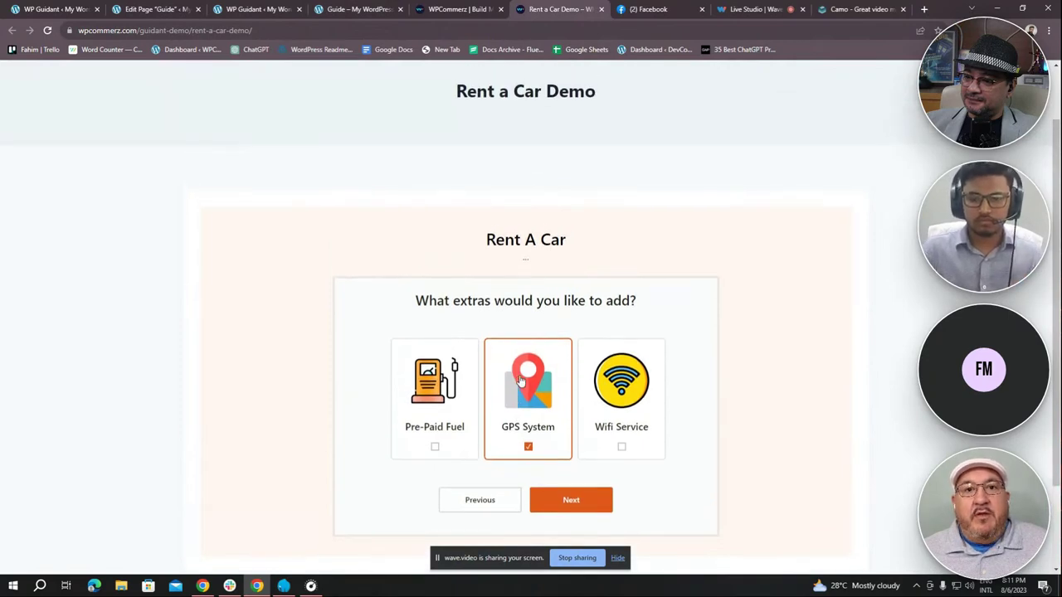
scroll(521, 379, down, 1)
scroll(521, 379, up, 2)
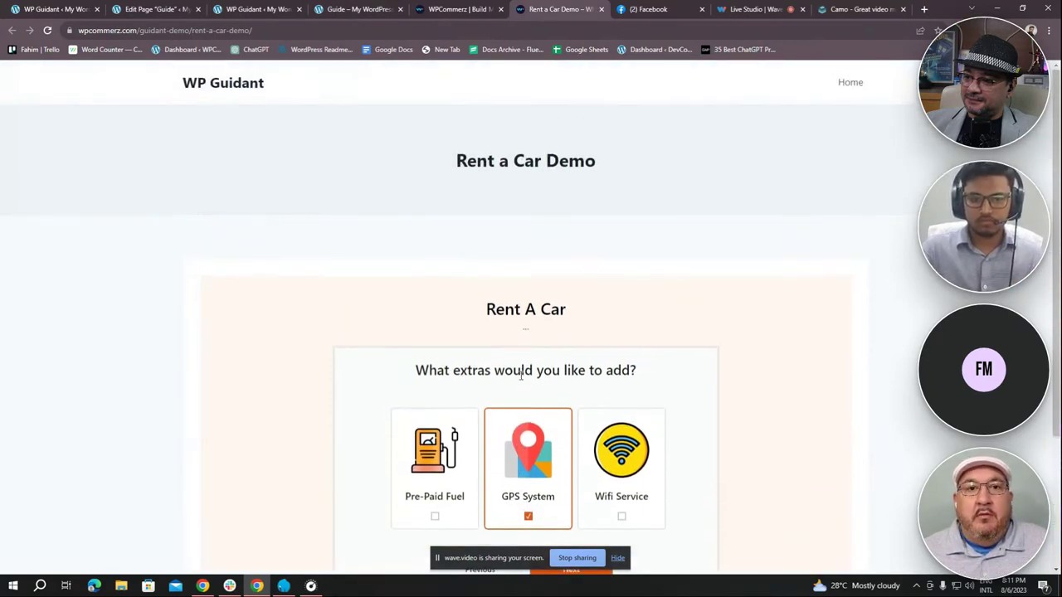
scroll(523, 379, down, 1)
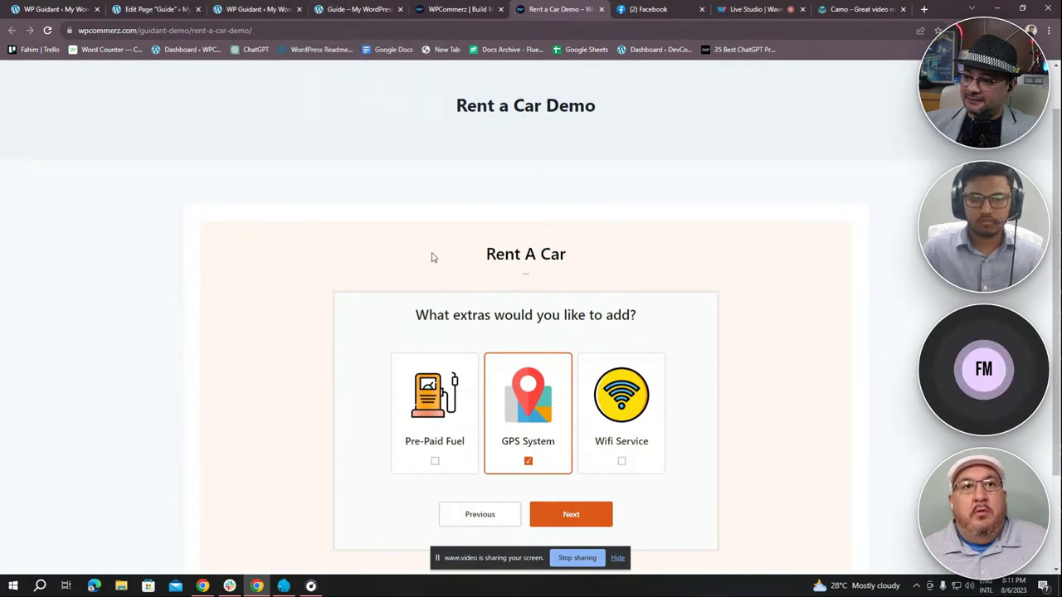
Go to the WP Guidant dashboard listing all guides and start creating a new guide
click(335, 9)
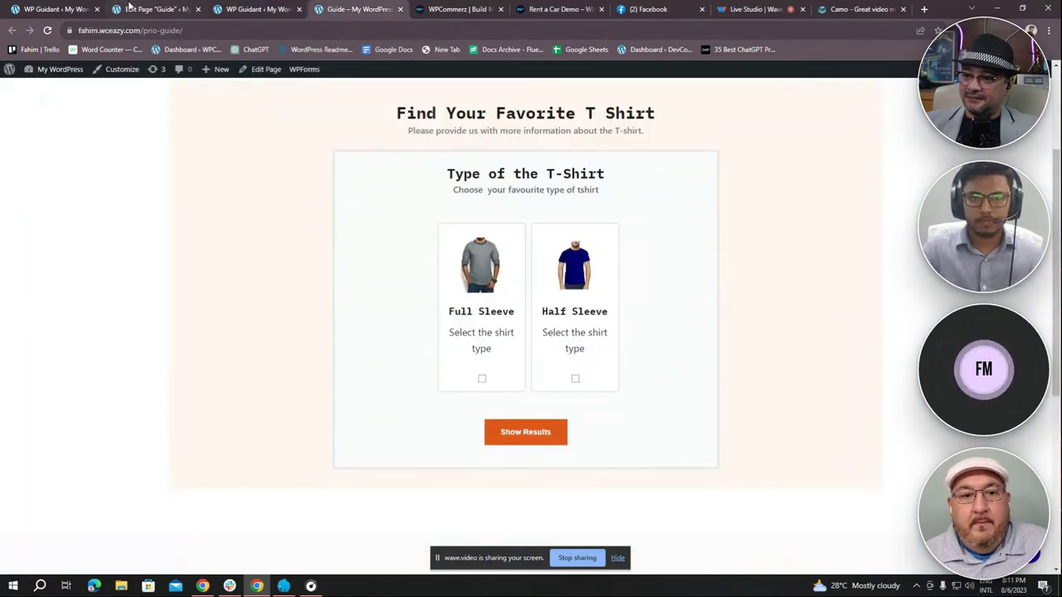
click(49, 9)
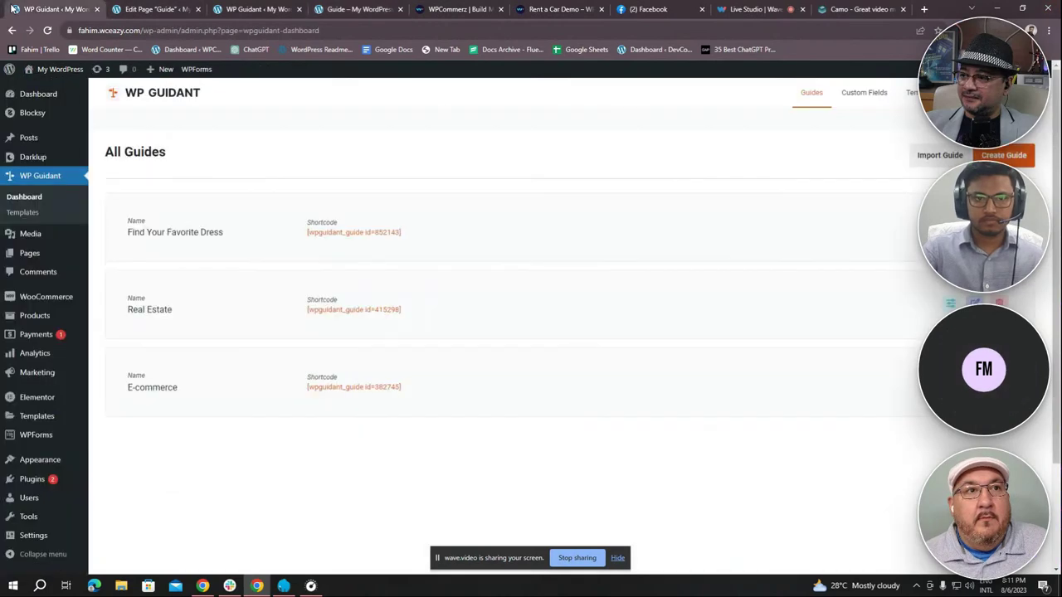
click(116, 421)
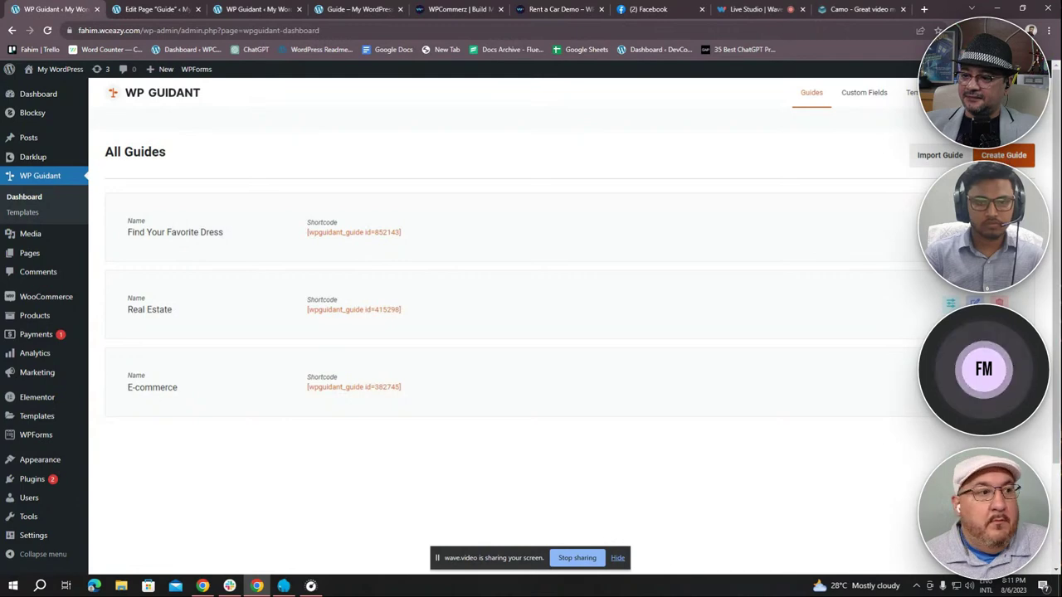
click(1004, 156)
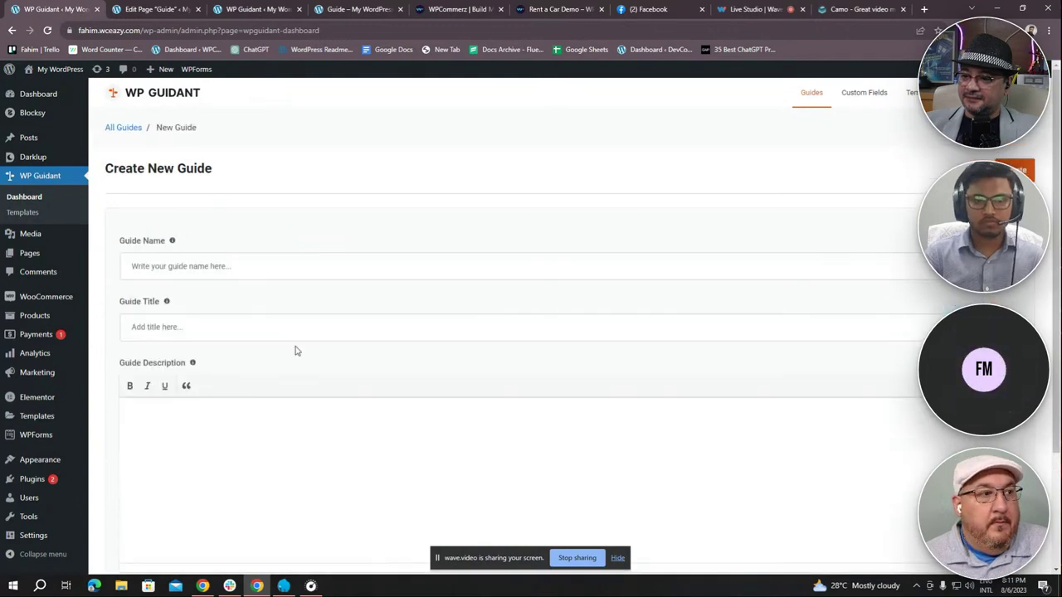
scroll(294, 349, down, 2)
scroll(293, 350, up, 2)
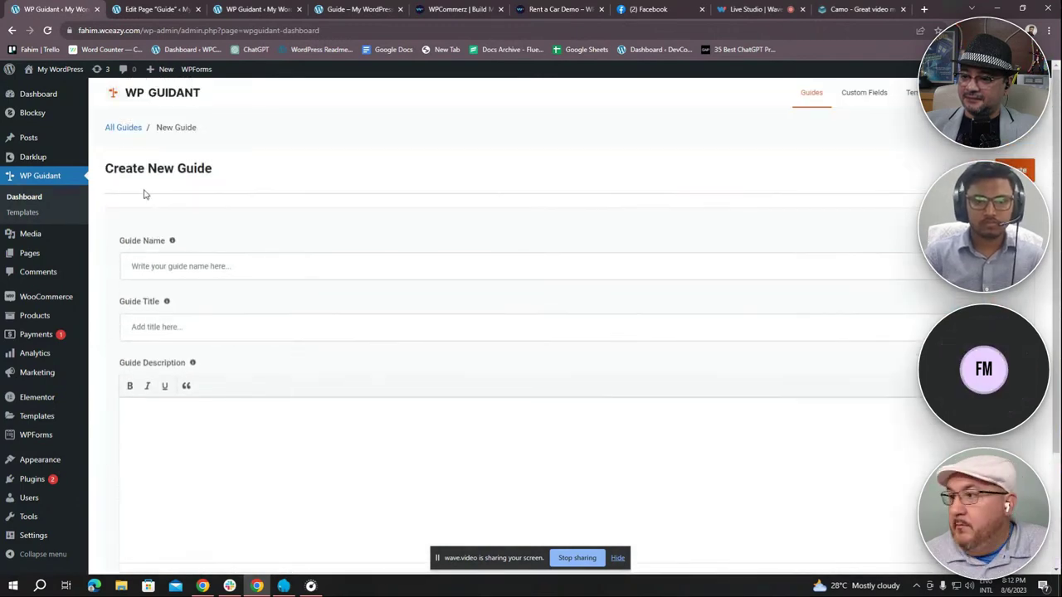
Name the new guide "Shopping" and give it the title "Find Your Favorite T Shirt"
click(247, 262)
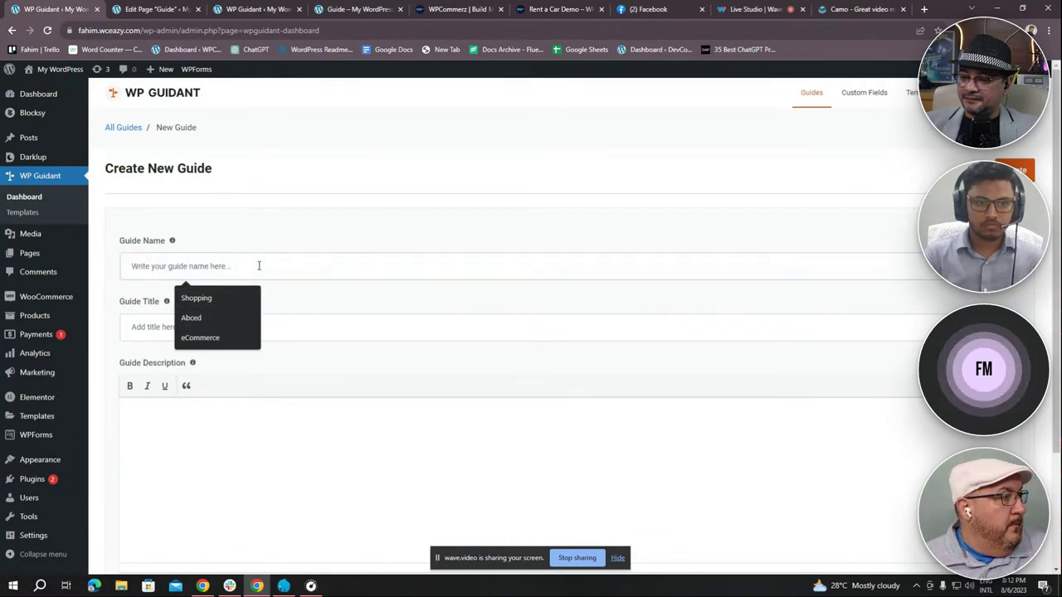
text(Shp)
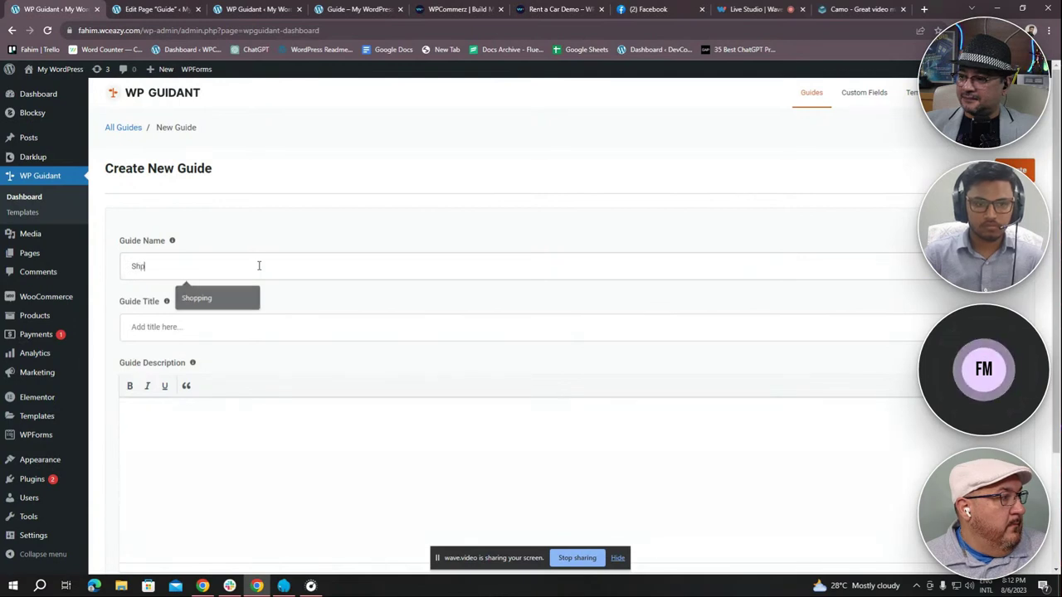
text(o)
key(BackSpace)
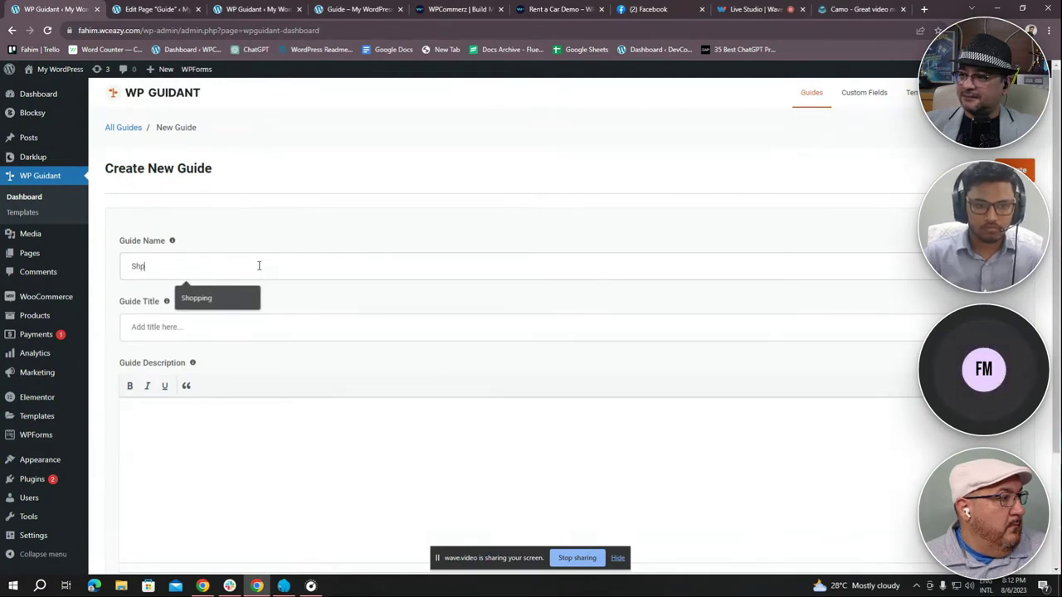
text(o)
key(BackSpace)
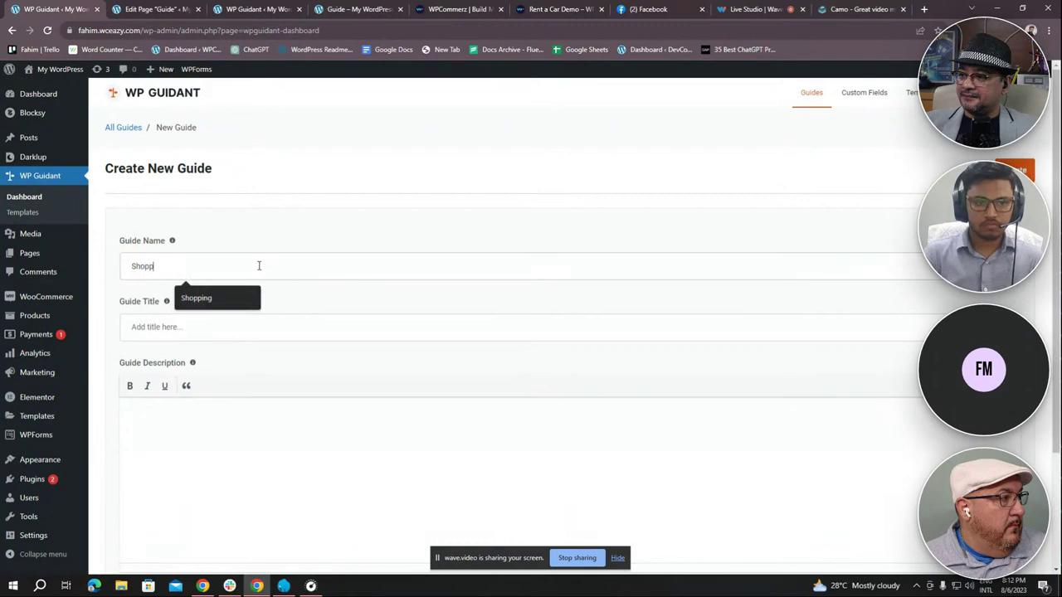
text(opping)
click(184, 316)
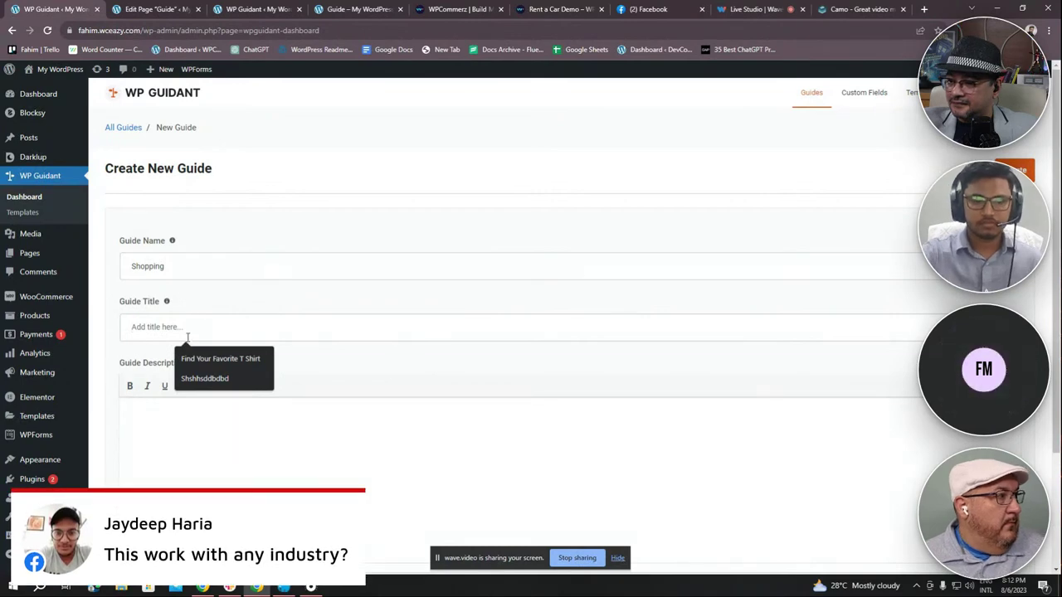
click(211, 358)
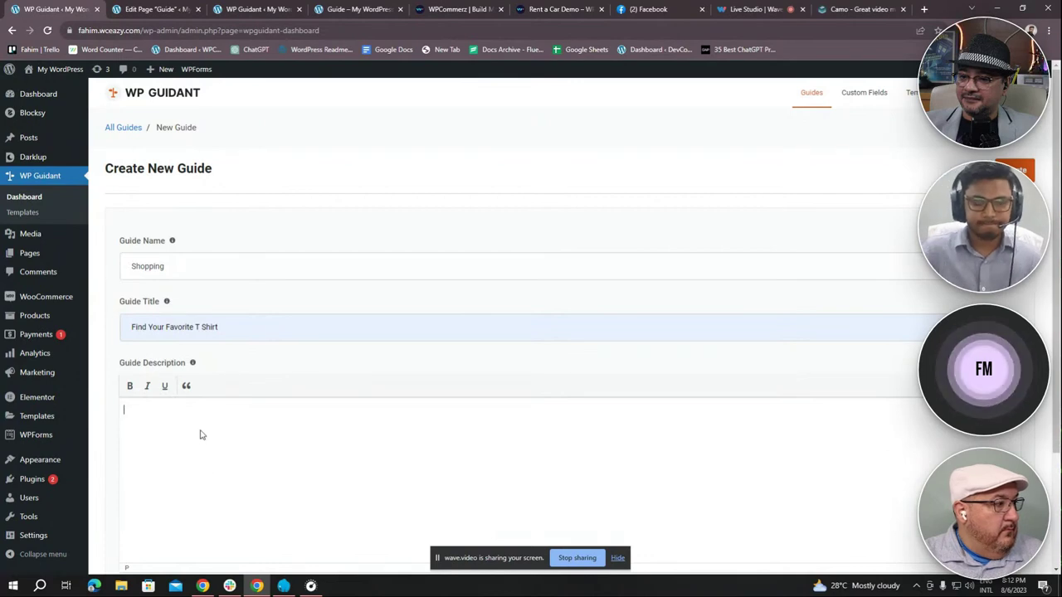
Enter "Please provide us more information about t-shirt" as the guide description
scroll(199, 435, down, 2)
scroll(194, 430, up, 1)
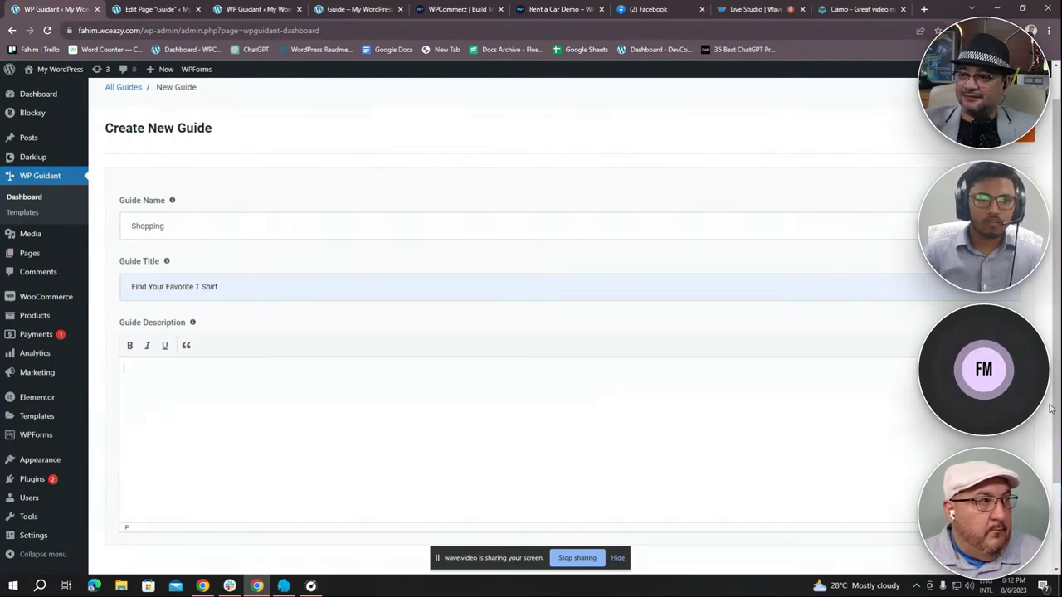
text(P)
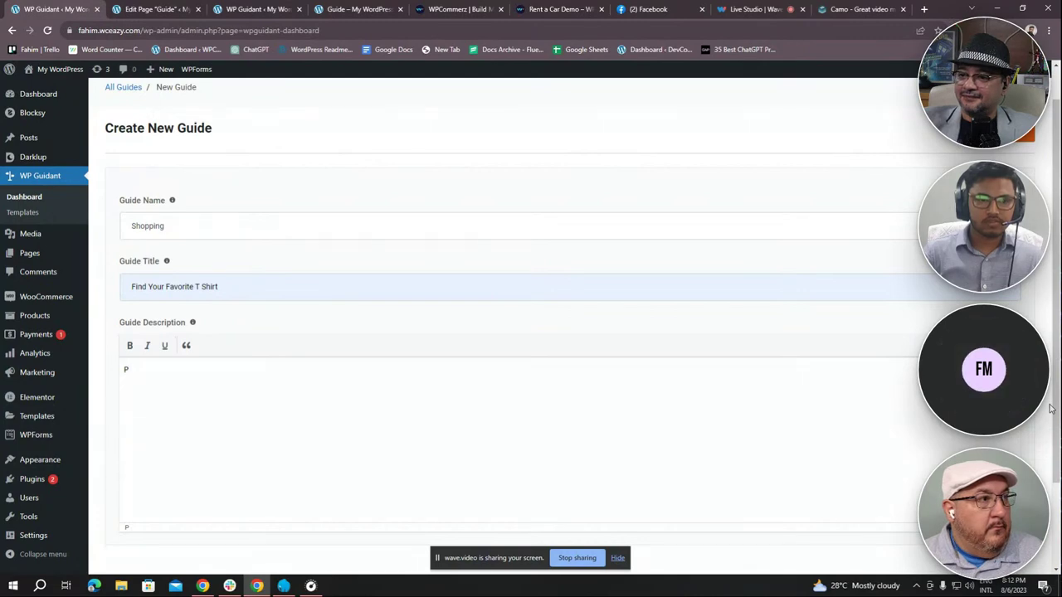
text(leqs)
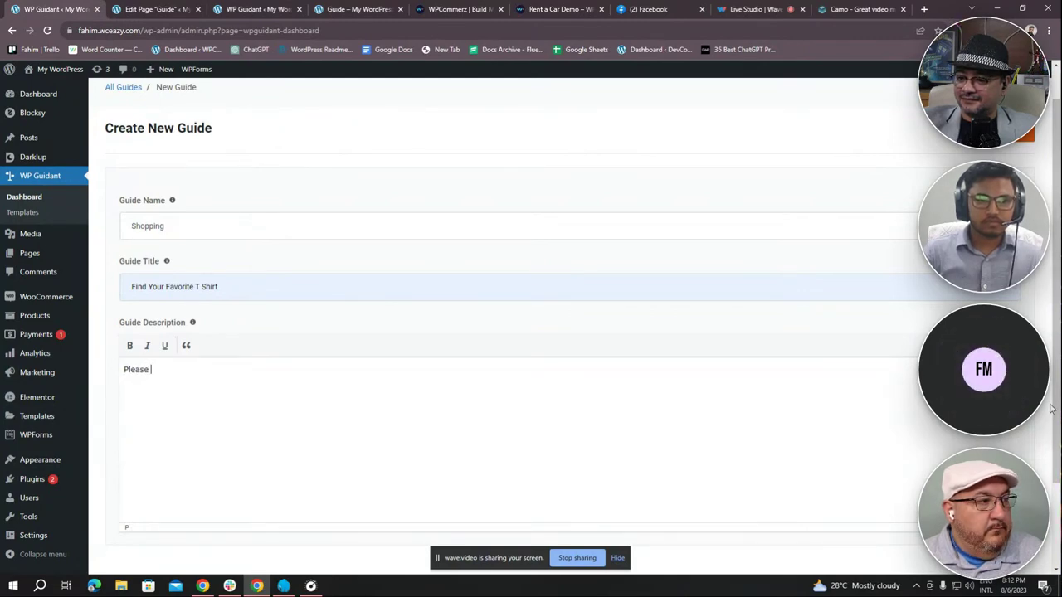
text( Pro)
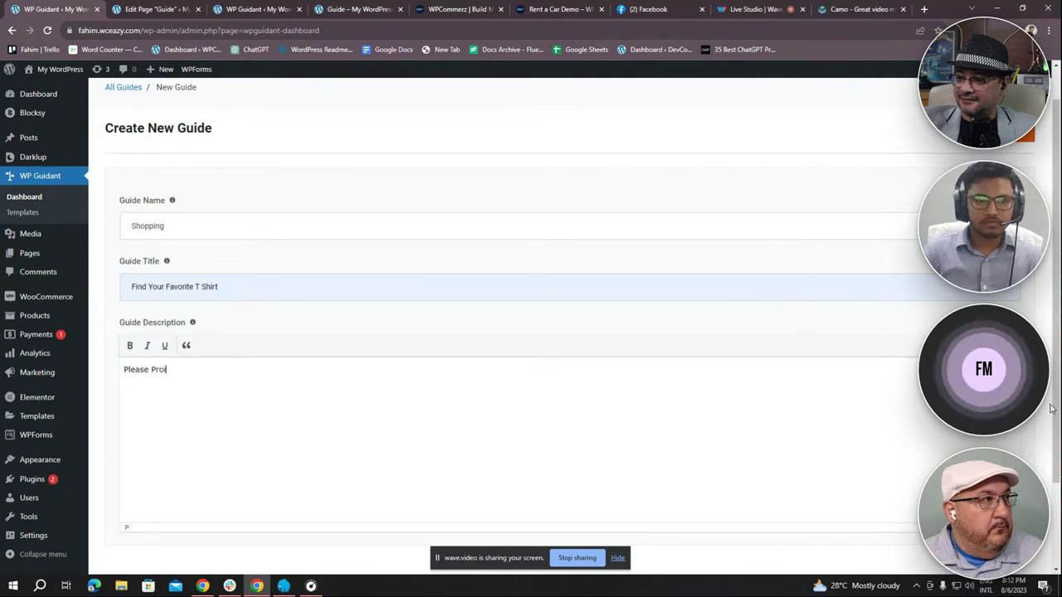
text(prov)
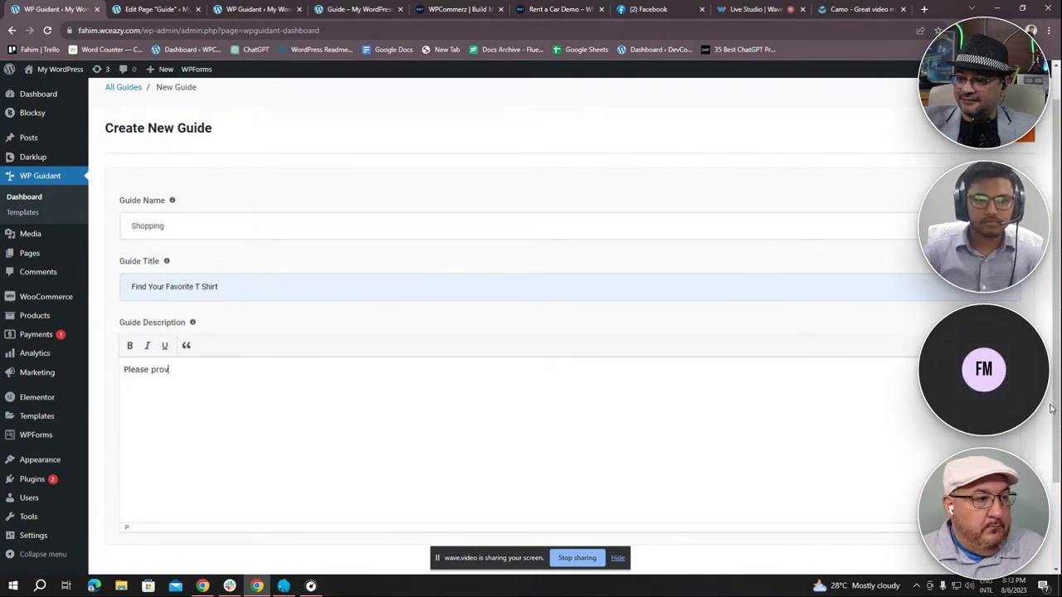
text(ide us m)
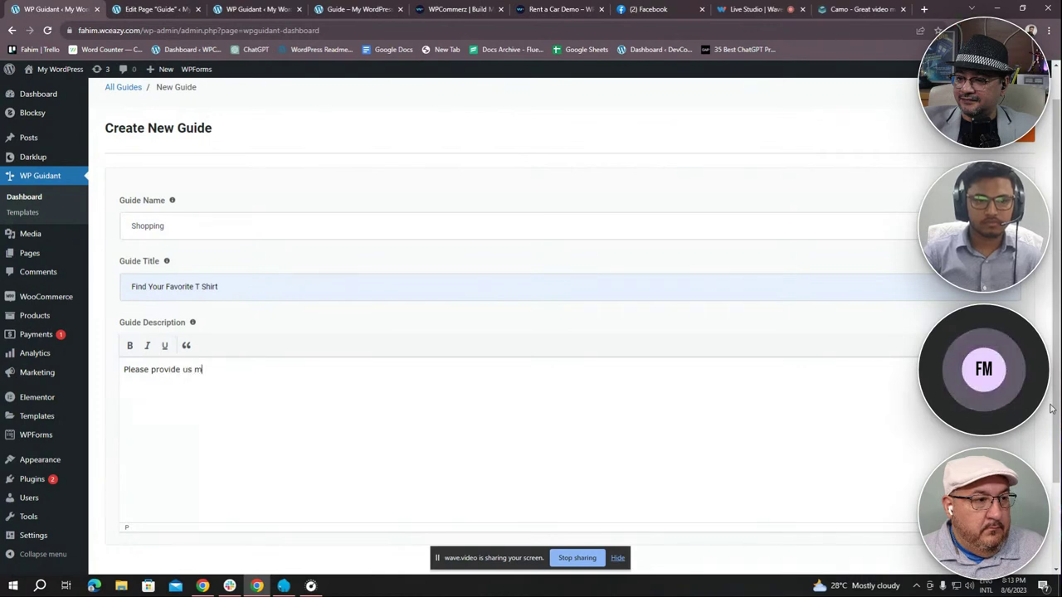
text(ore info)
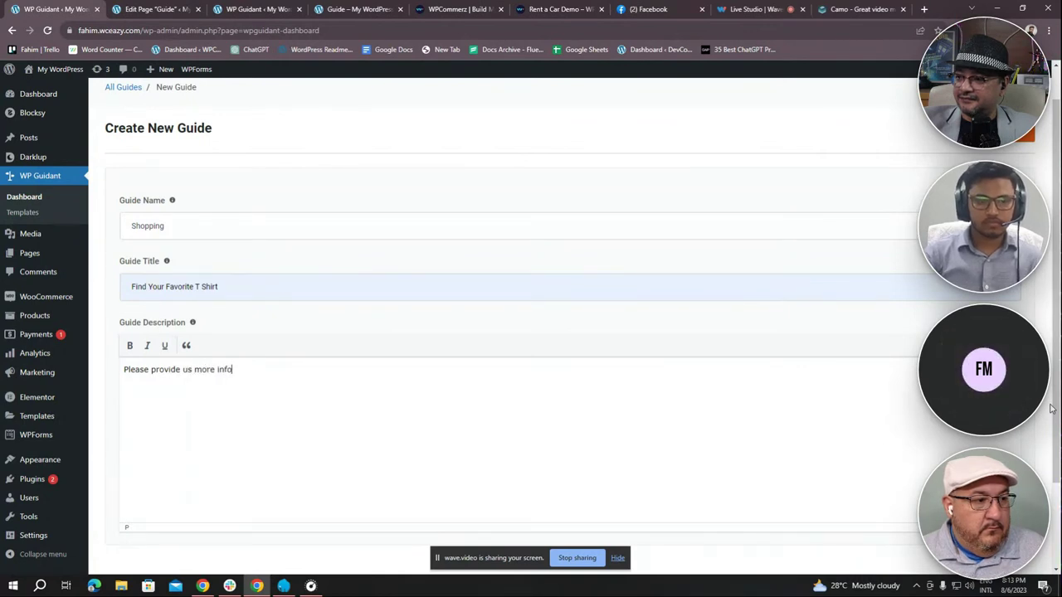
text(rmation abo)
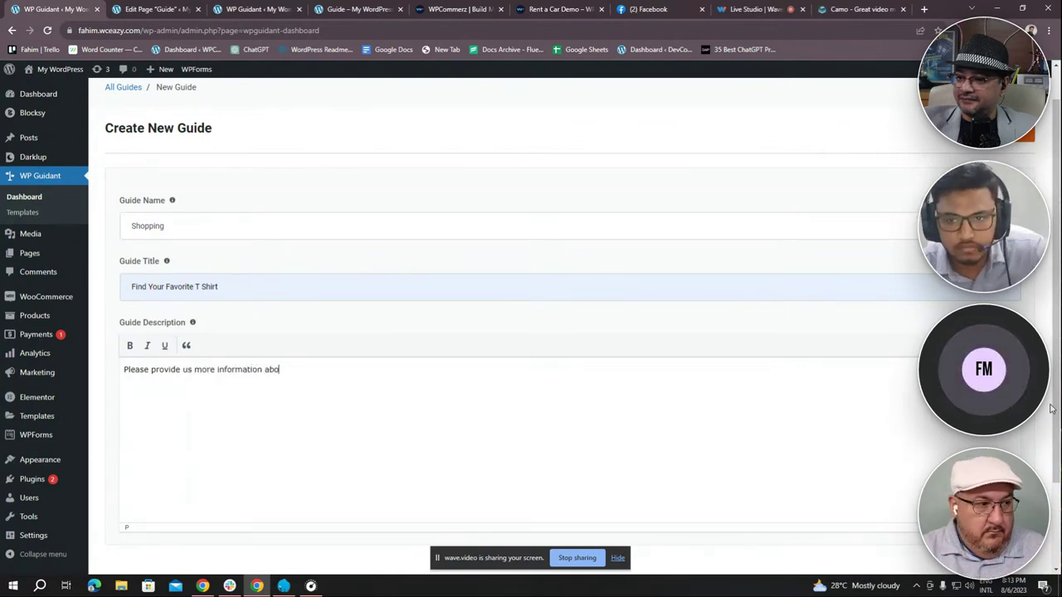
text(ut )
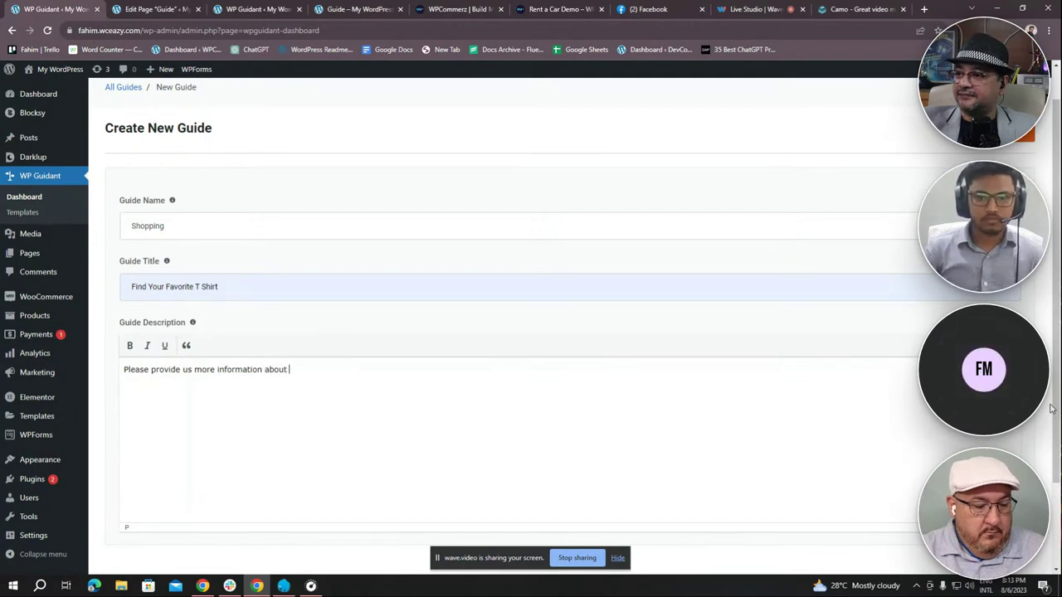
text(t)
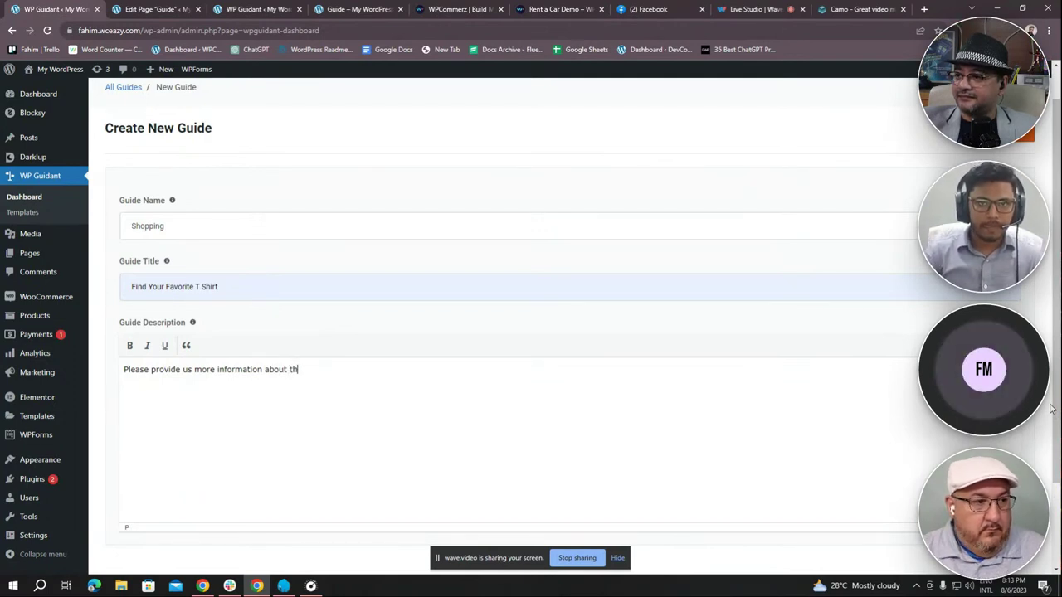
text(-shirt)
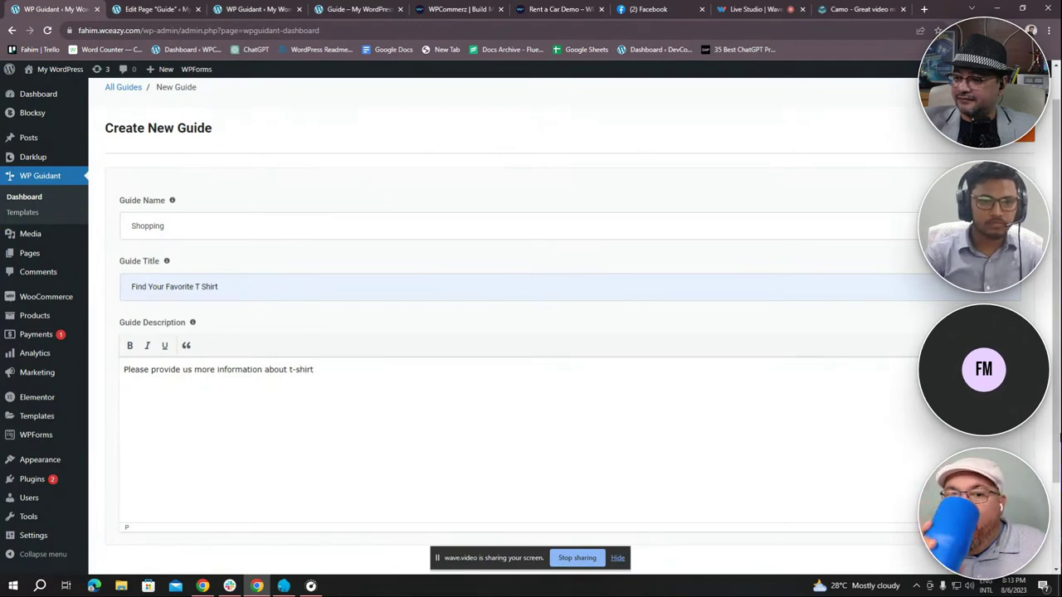
Submit the completed new-guide form to create the Shopping guide
scroll(689, 223, up, 1)
scroll(339, 348, down, 1)
scroll(947, 150, up, 1)
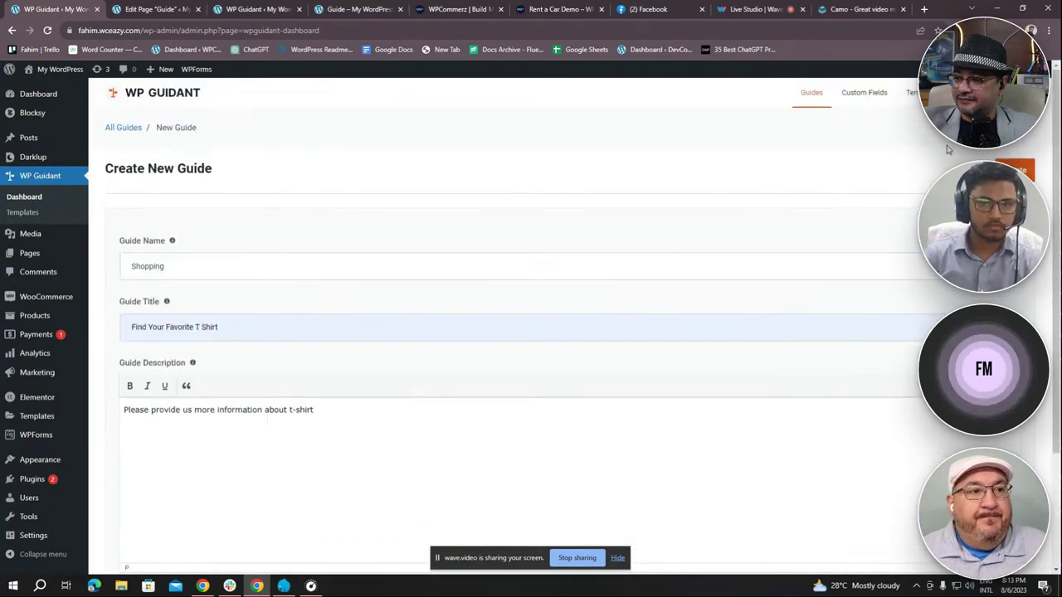
click(1014, 170)
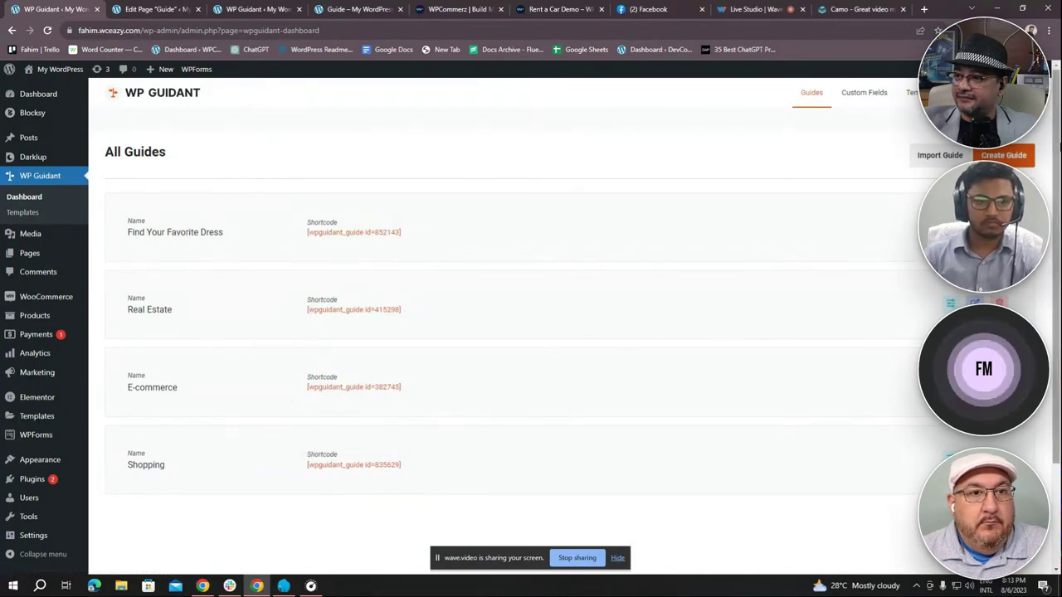
Copy the Shopping guide's shortcode from the list of all guides
scroll(206, 469, down, 1)
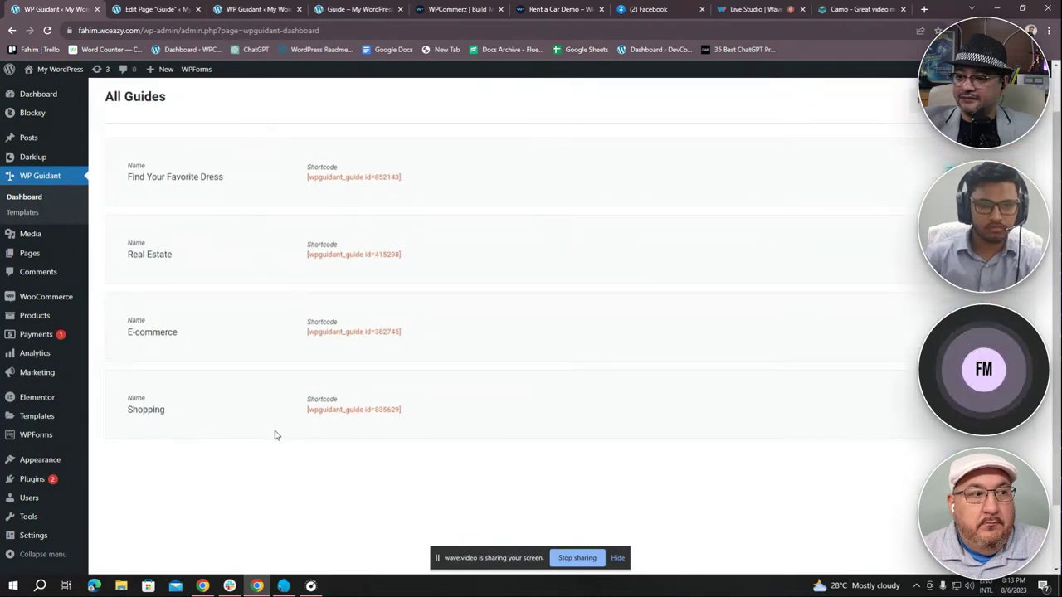
scroll(275, 433, up, 1)
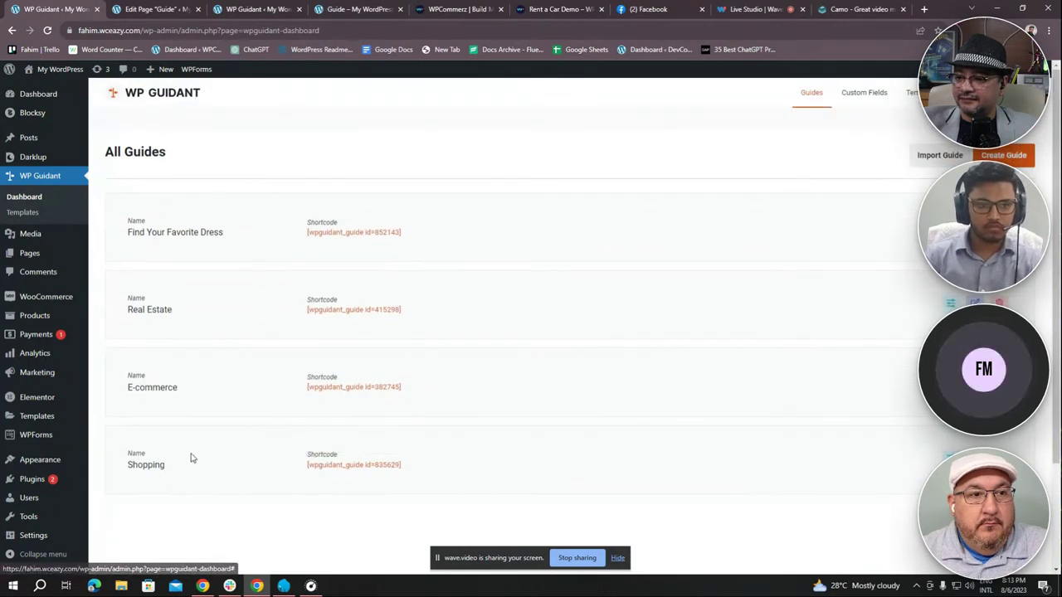
click(340, 470)
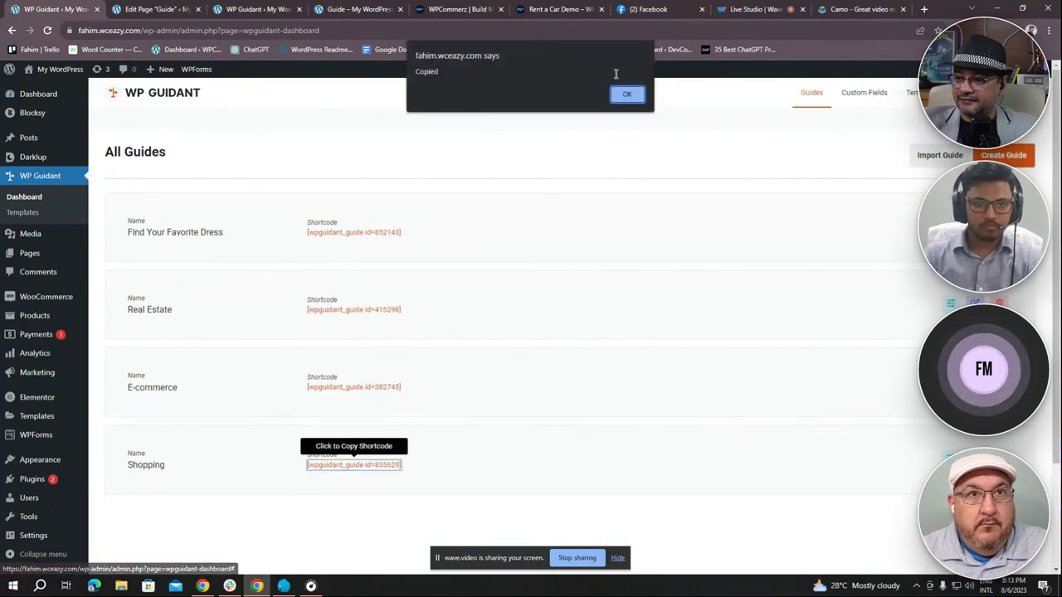
click(627, 96)
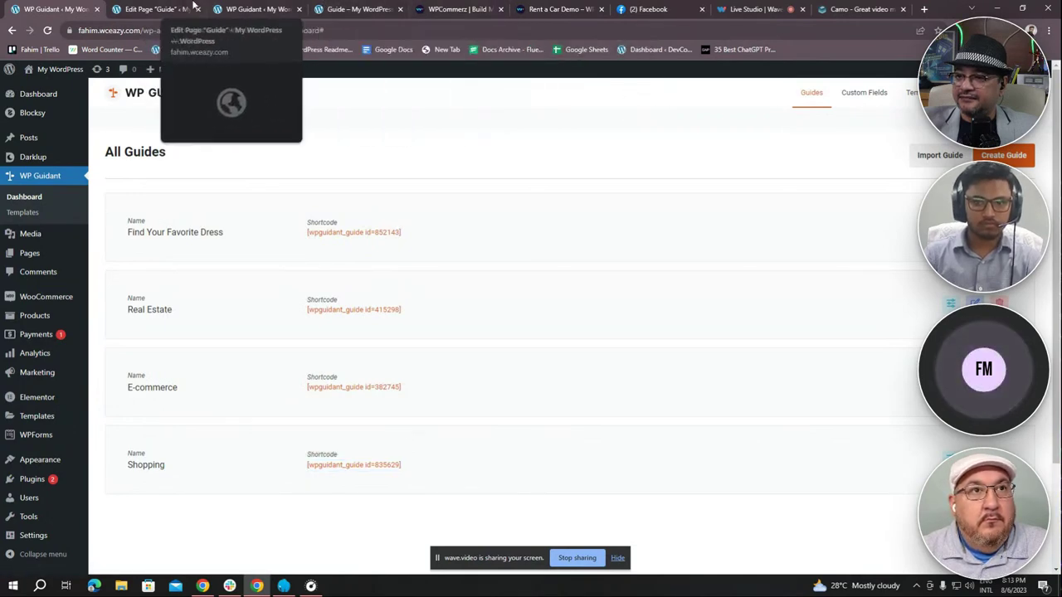
Replace the shortcode in the Guide page's Shortcode block with [wpguidant_guide id=835629] and update the page
click(154, 9)
click(311, 210)
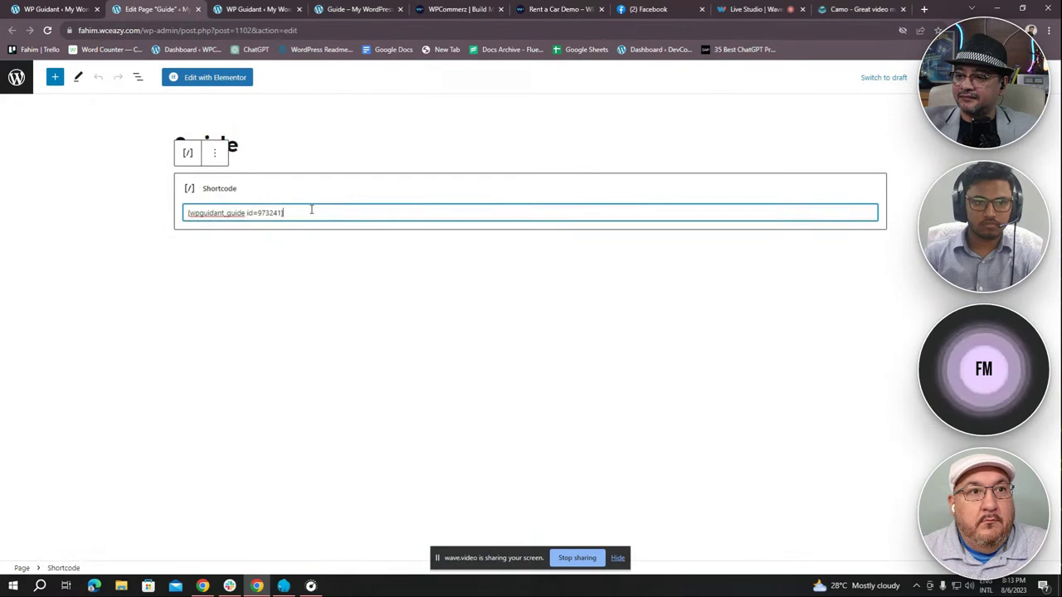
key(BackSpace)
key(BackSpace)
key(BackSpace)
key(BackSpace)
key(BackSpace)
key(BackSpace)
key(BackSpace)
key(BackSpace)
key(BackSpace)
key(BackSpace)
key(BackSpace)
key(BackSpace)
key(BackSpace)
key(BackSpace)
key(BackSpace)
key(BackSpace)
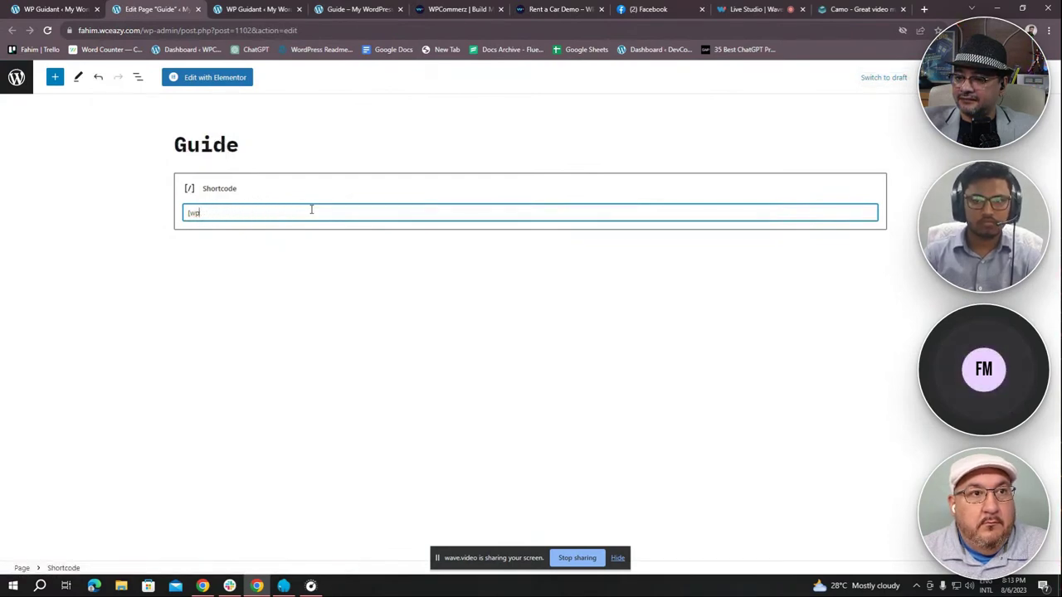
key(BackSpace)
key(BackSpace)
key(BackSpace)
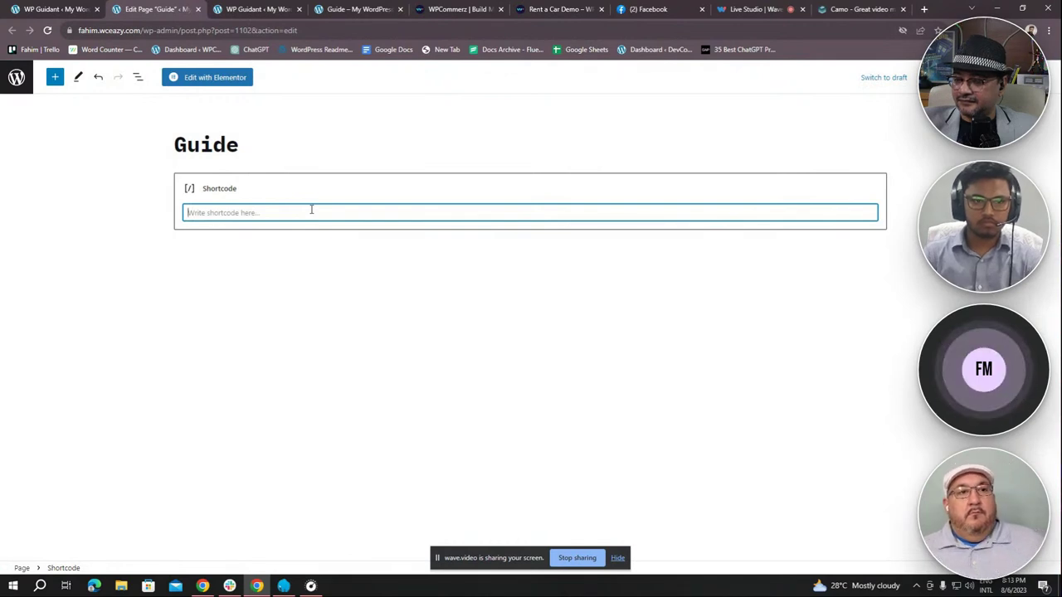
text([wpguidant_guide id=835629])
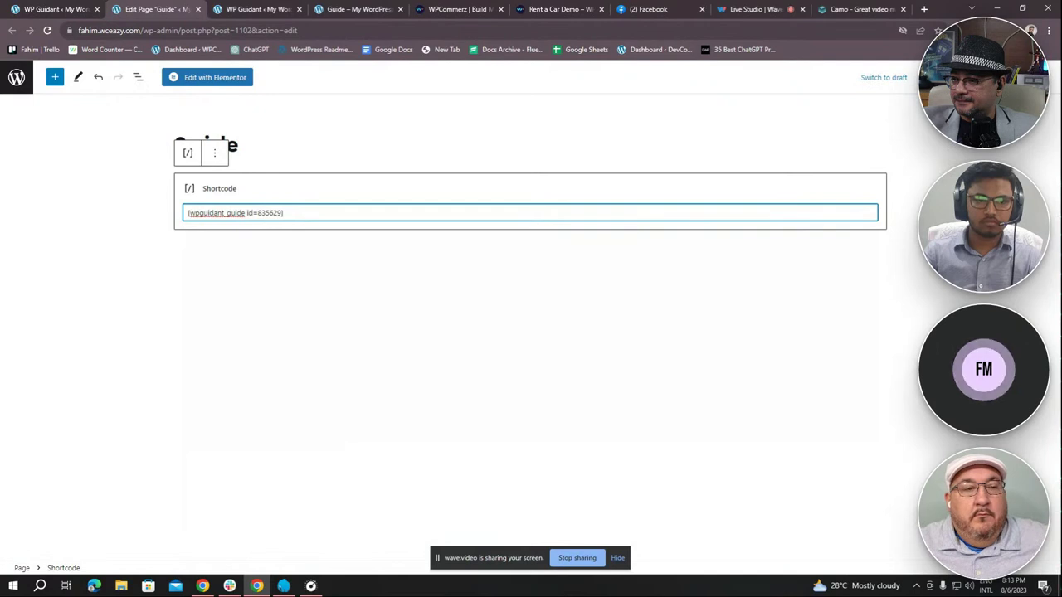
click(950, 77)
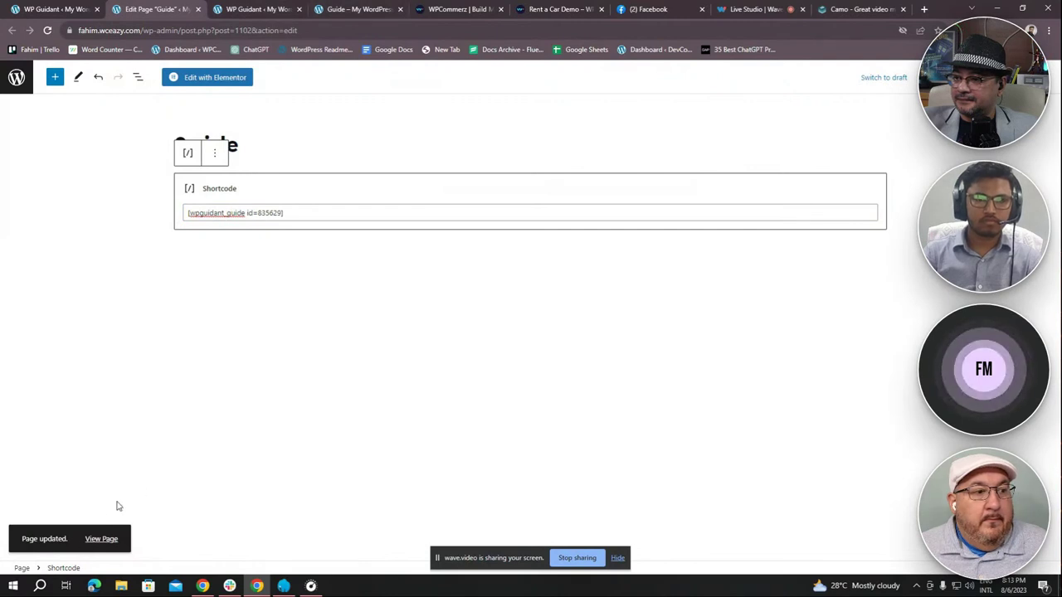
View the updated Guide page in a new browser tab and place that tab beside the existing Guide page tab
right_click(93, 540)
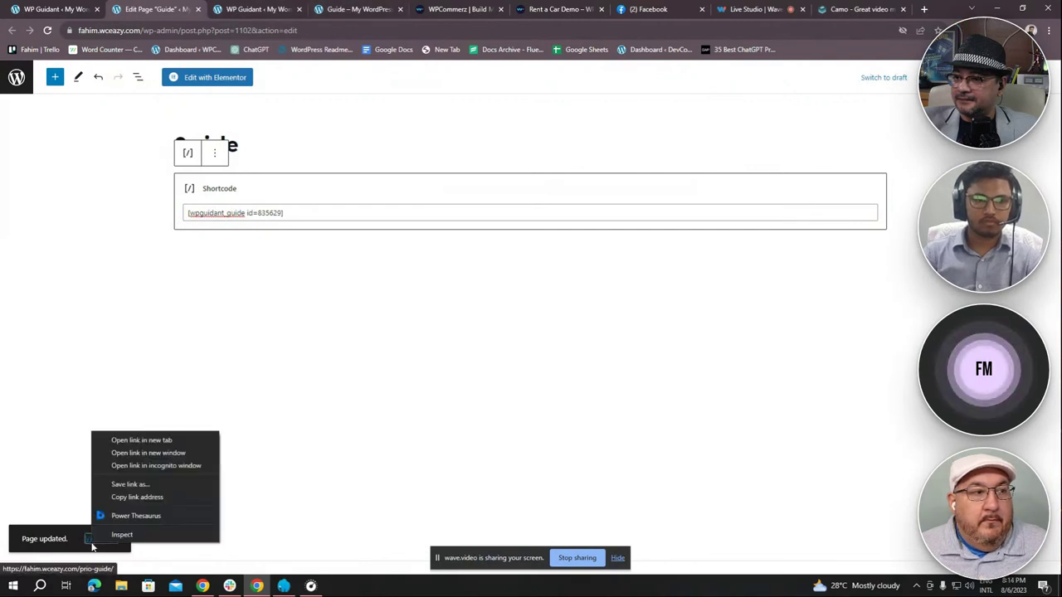
click(141, 440)
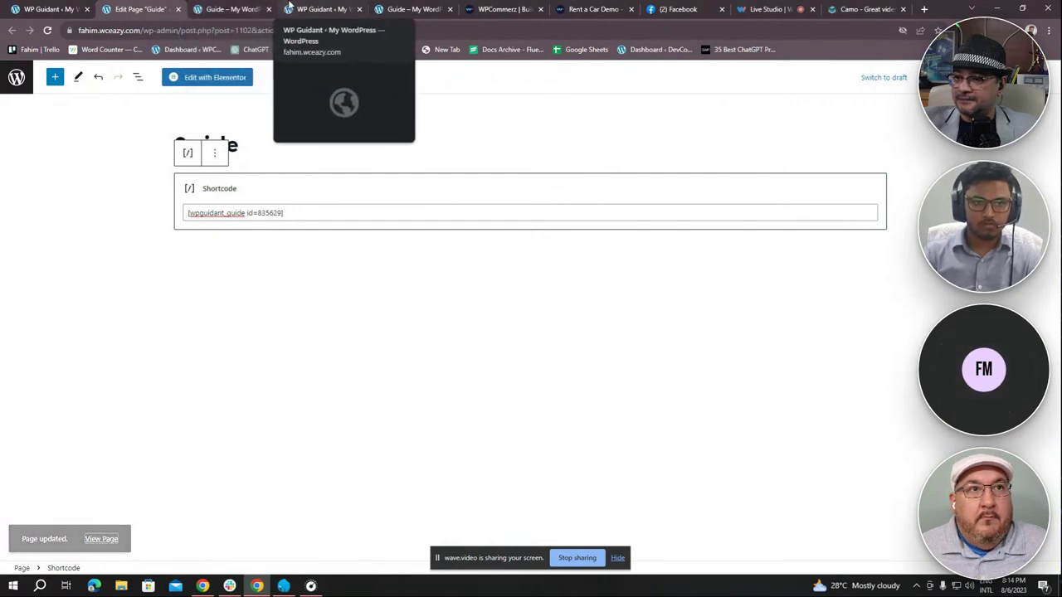
click(288, 6)
drag(233, 9, 291, 13)
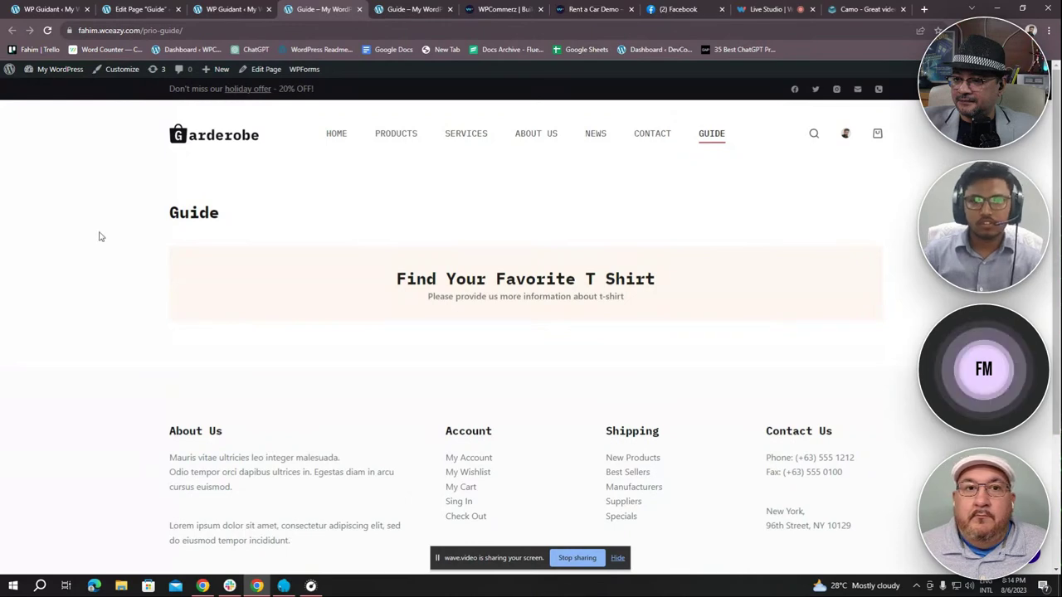
Return to the list of all guides, open filter management for the Shopping guide and start a new filter
click(240, 6)
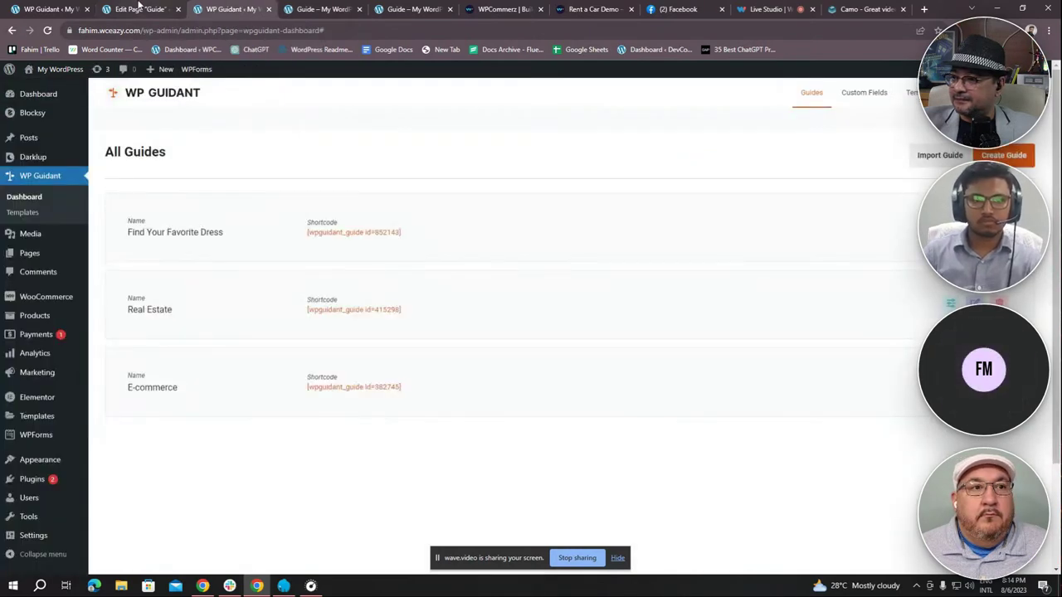
click(138, 7)
click(62, 9)
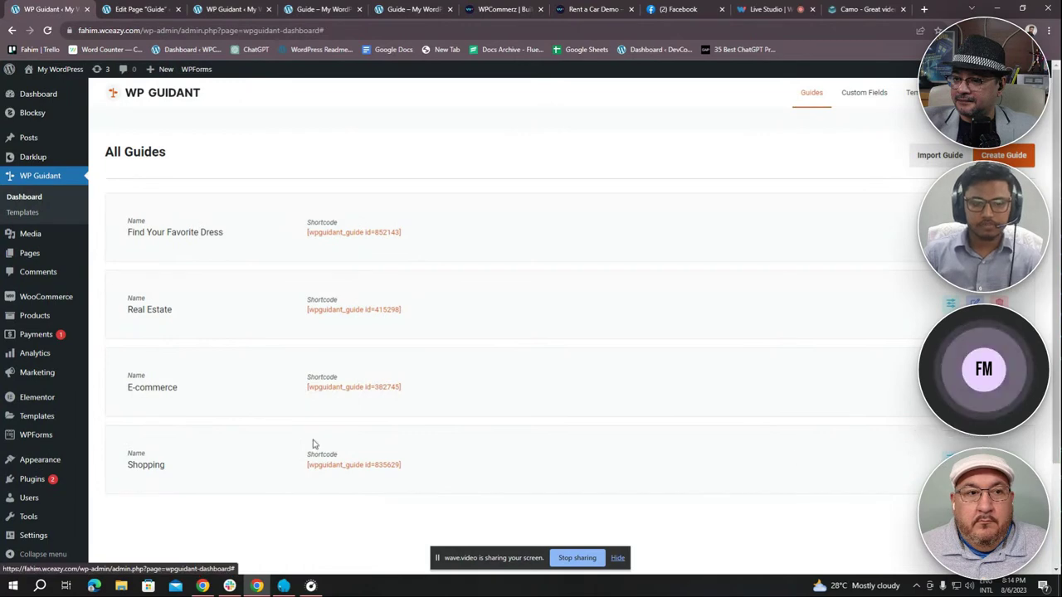
scroll(287, 458, down, 3)
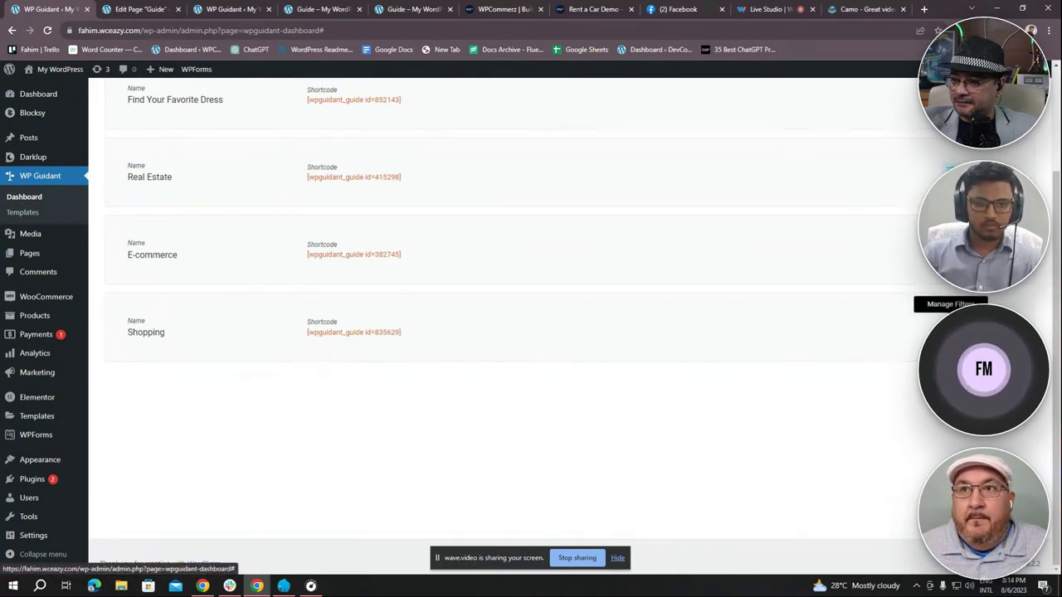
click(950, 327)
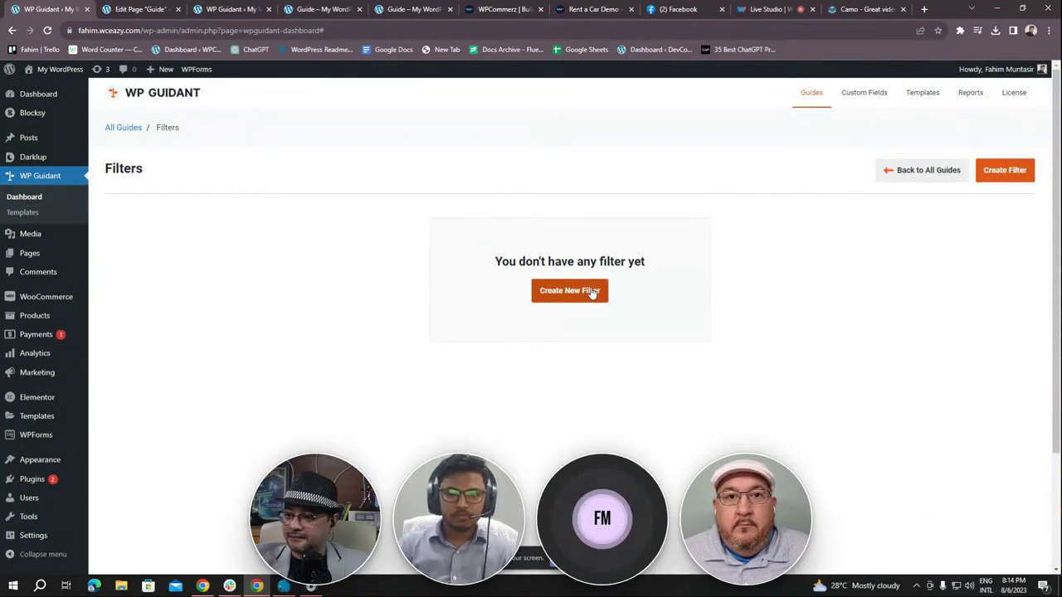
click(592, 292)
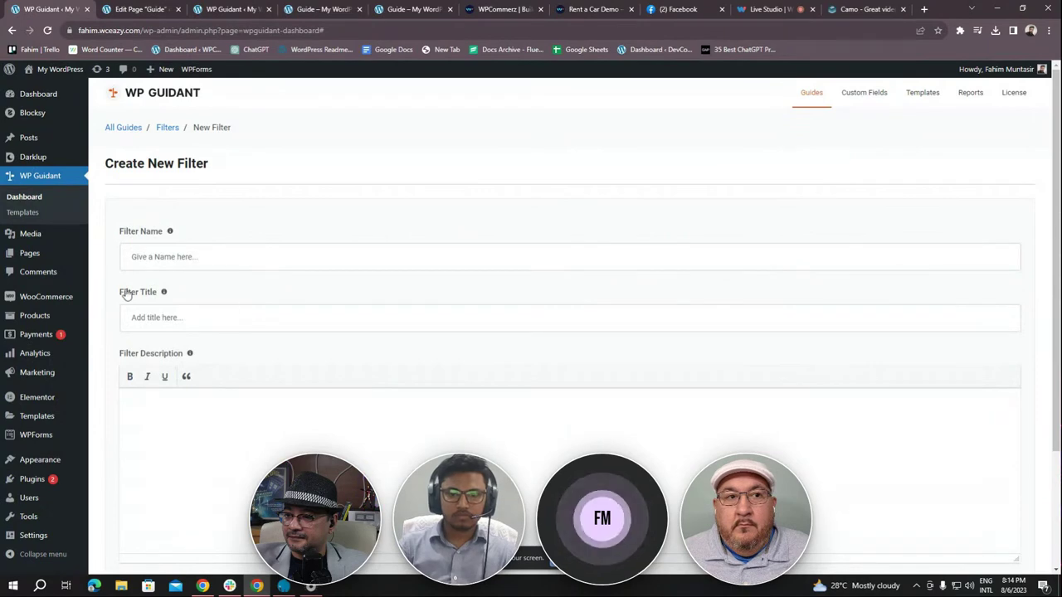
Name the Shopping guide's new filter "Filter 1"
click(149, 259)
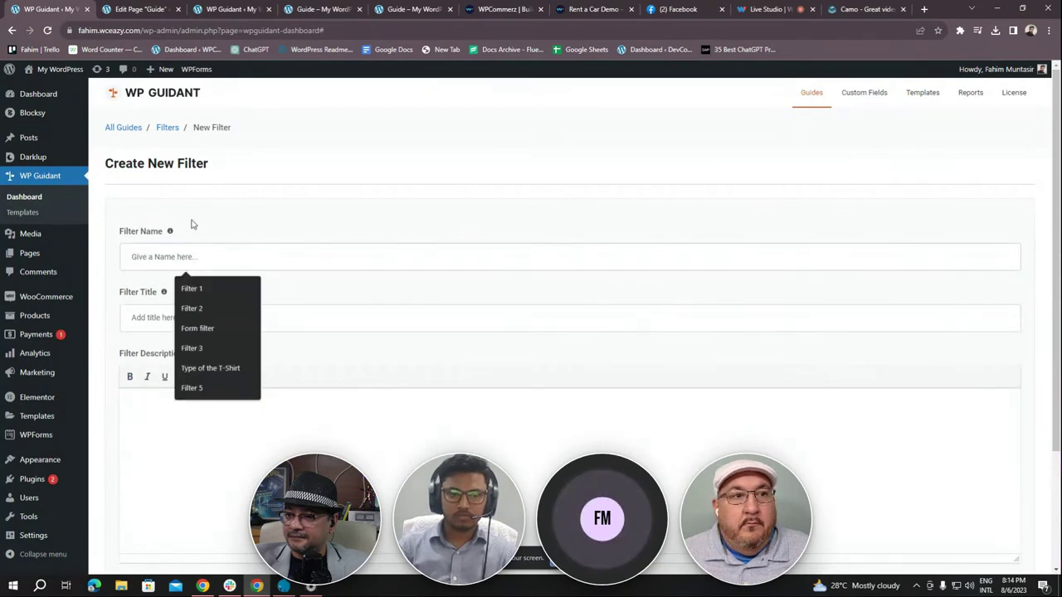
click(258, 192)
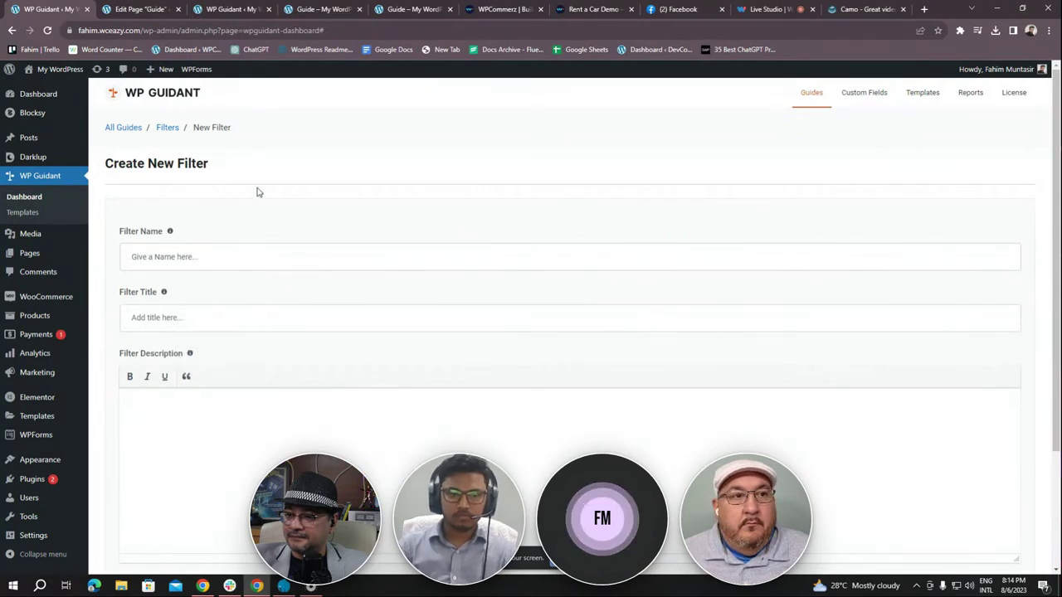
click(238, 256)
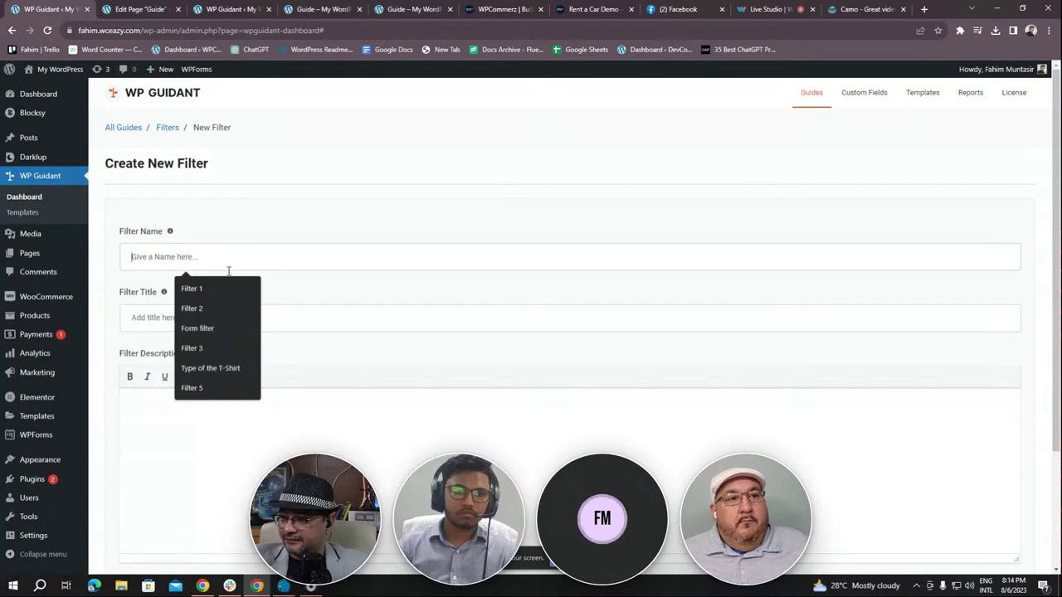
click(221, 286)
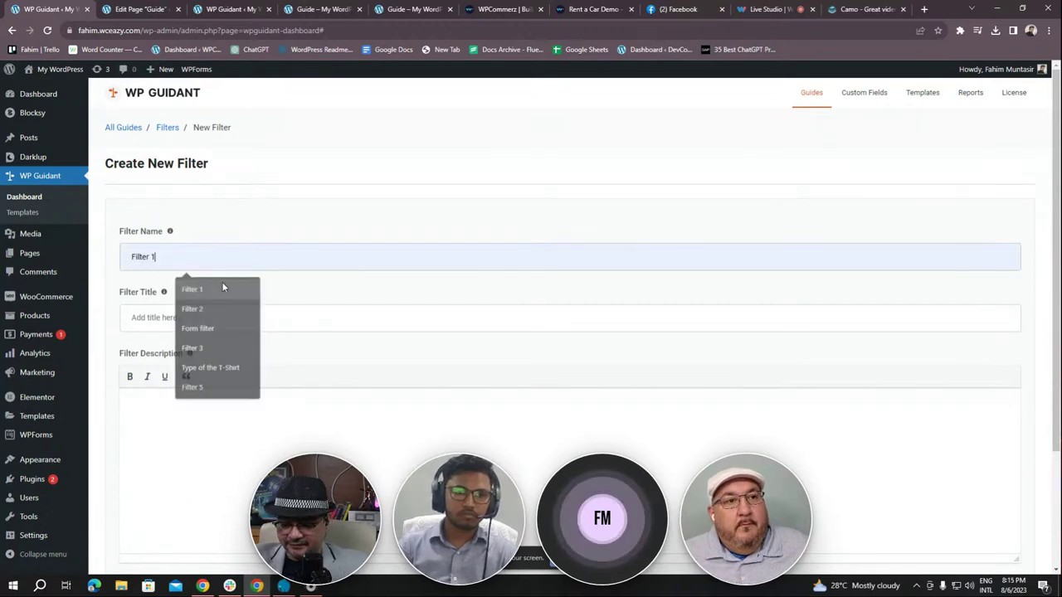
Give the new filter the title "Type of the T-shirt"
click(190, 313)
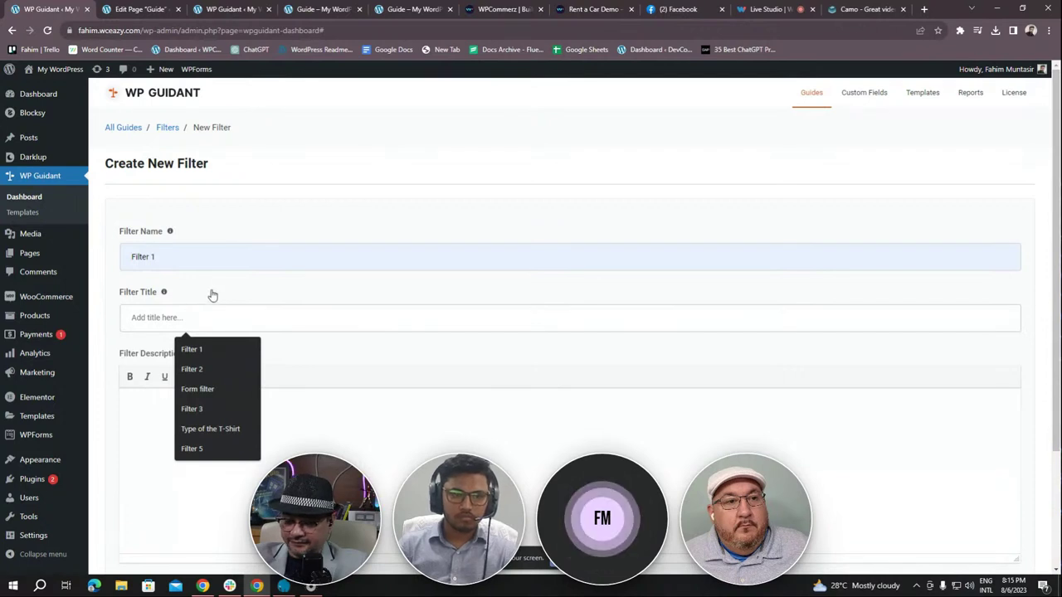
click(212, 292)
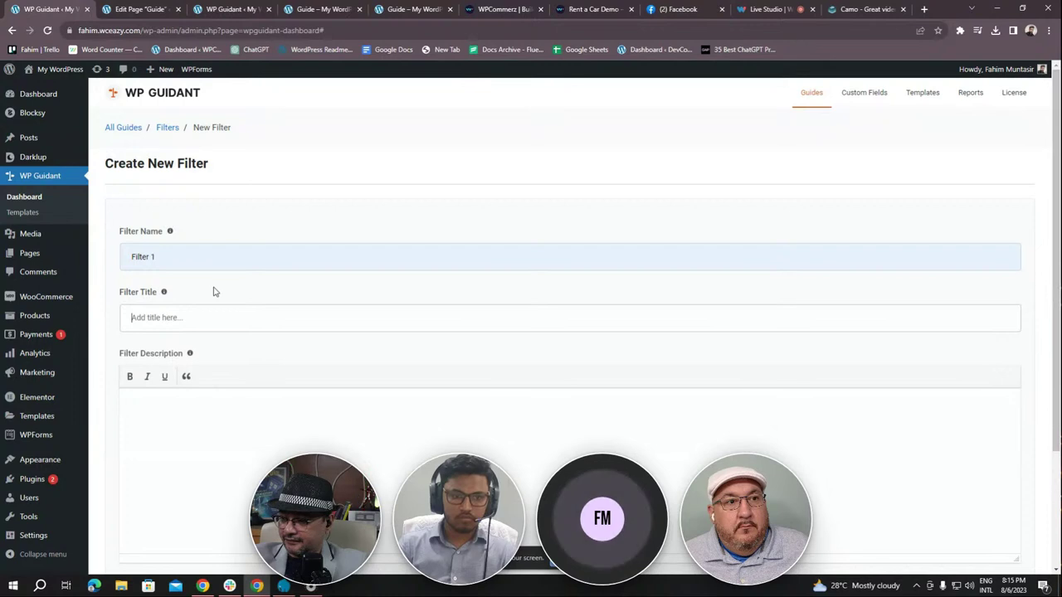
click(220, 317)
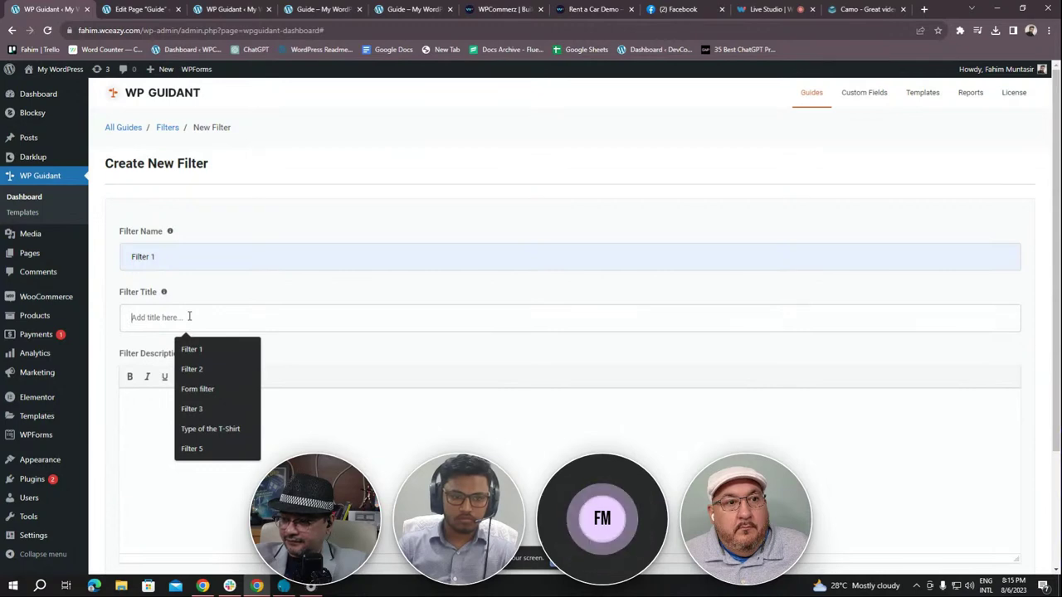
text(T)
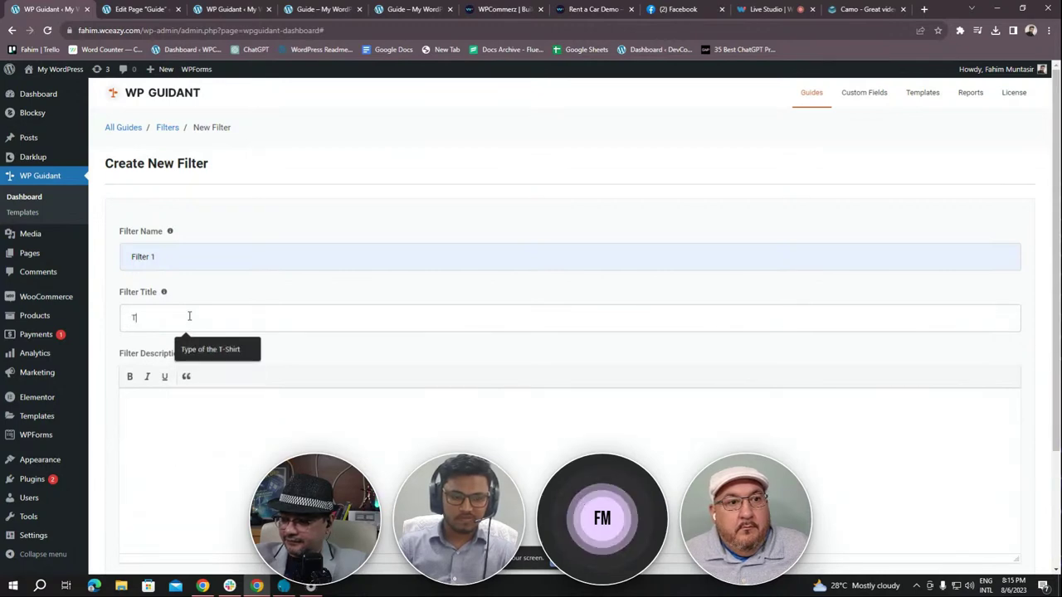
text(ype of)
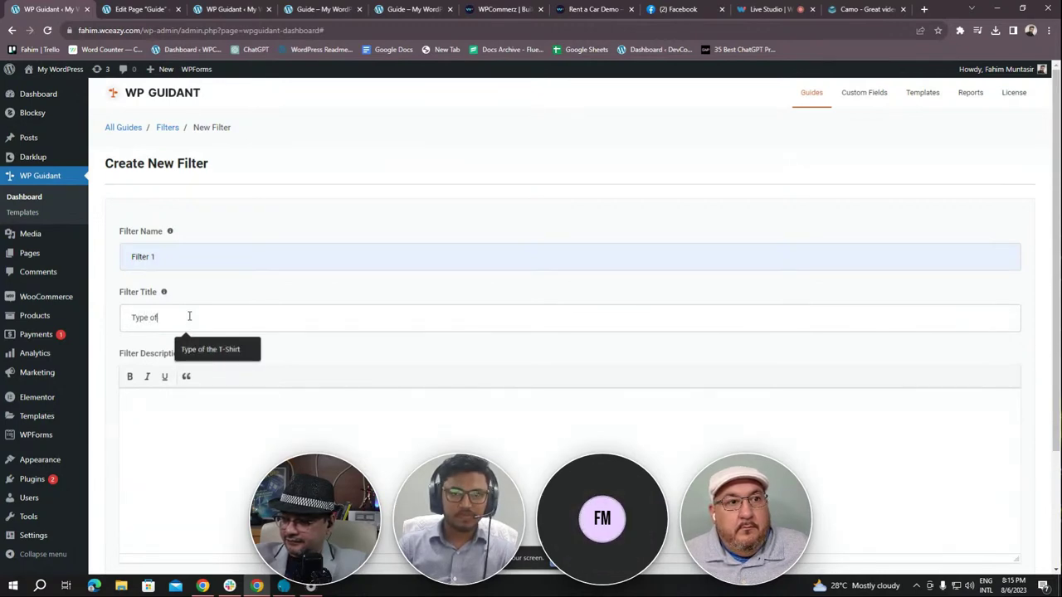
text( the T)
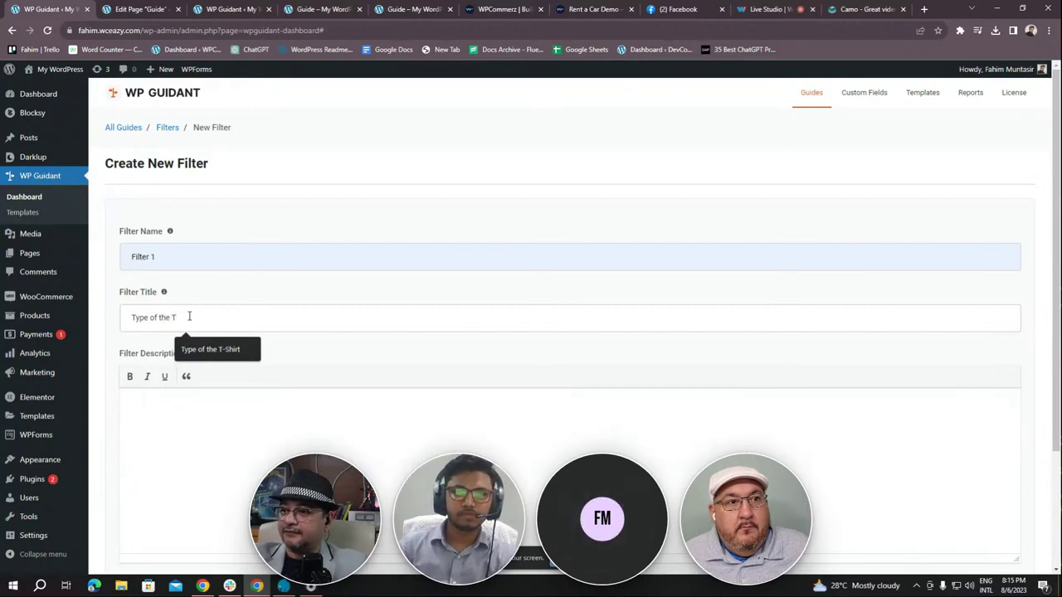
text(-shi)
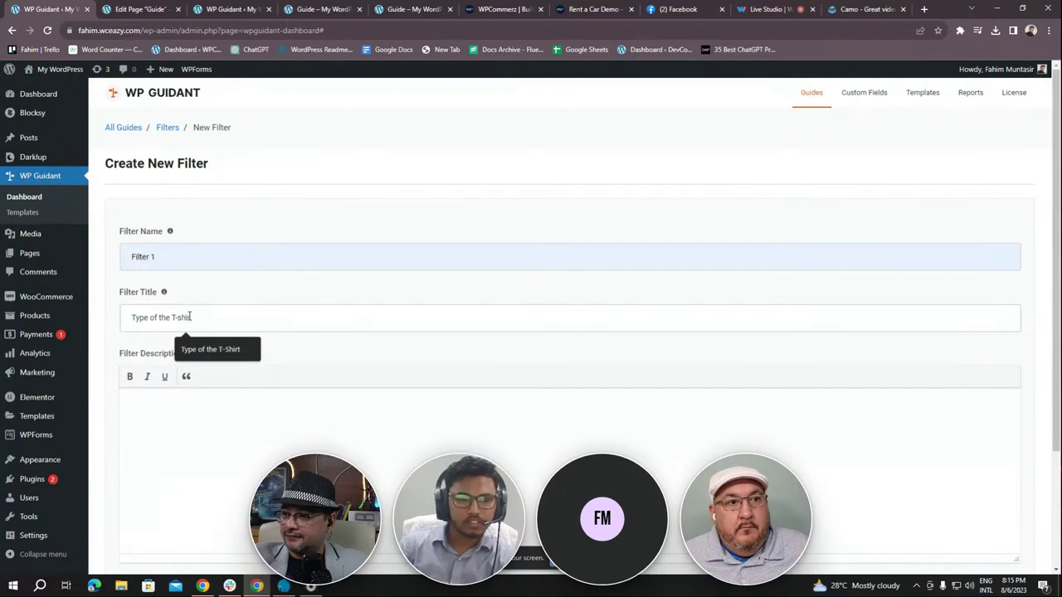
text(rt)
Enter "Select your desired tshirt" as the filter description
click(222, 430)
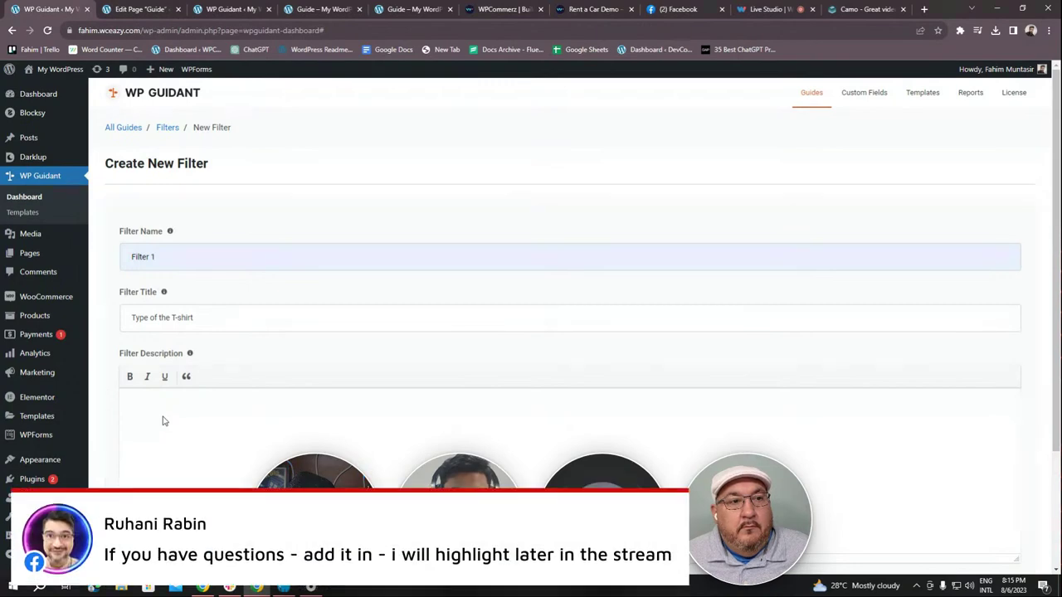
text(Select )
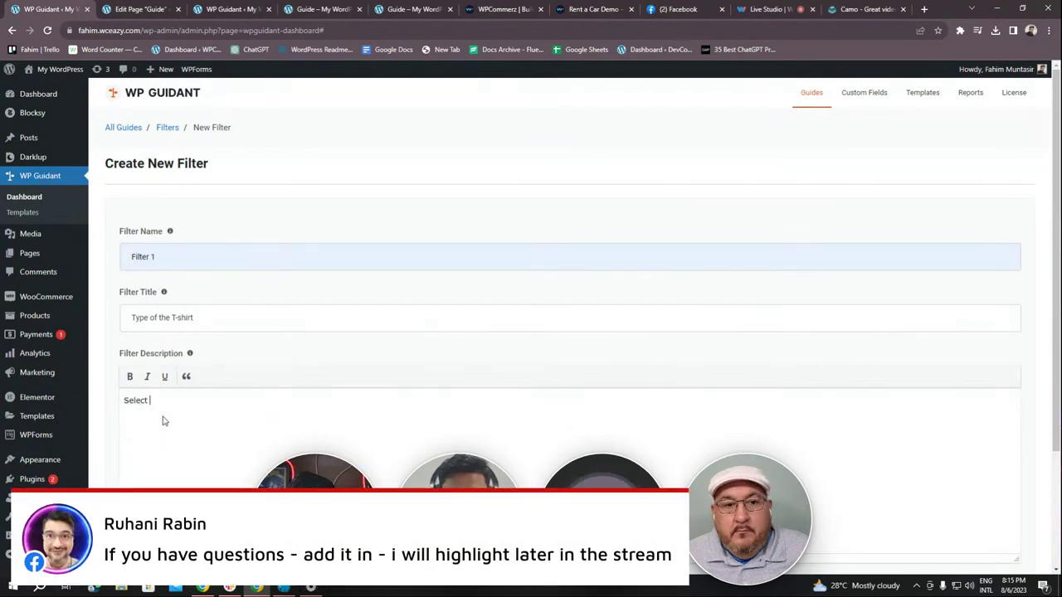
text(your)
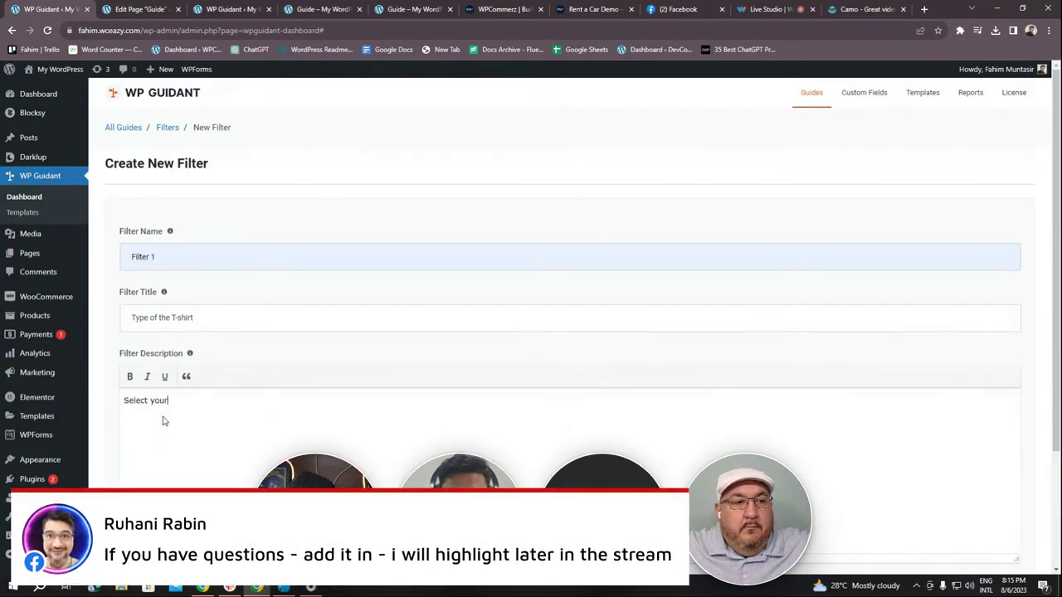
text( desired t)
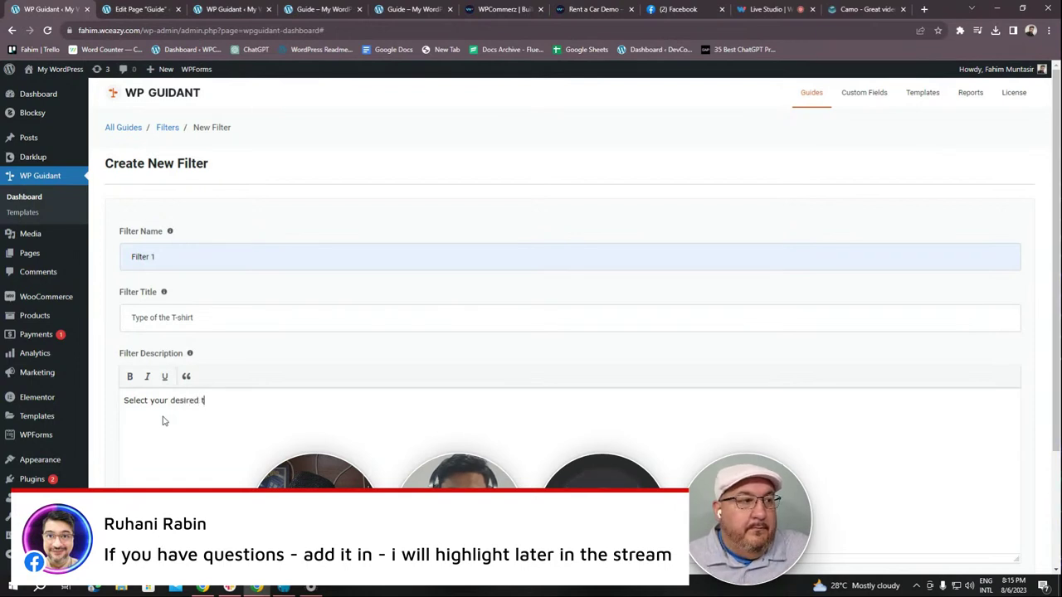
text(hsirt)
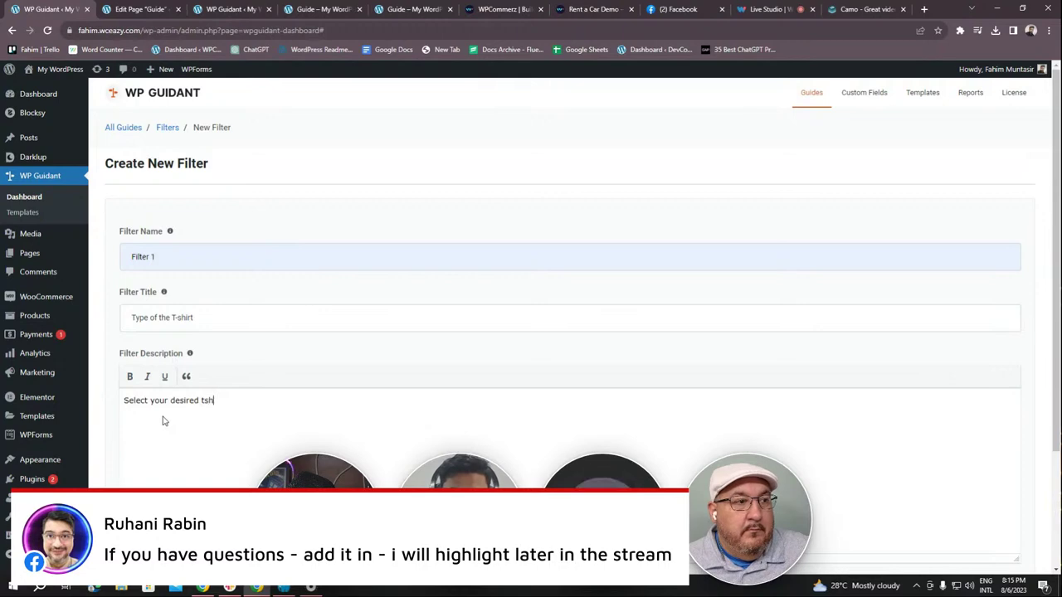
Set the new filter's type to Card
scroll(164, 419, down, 2)
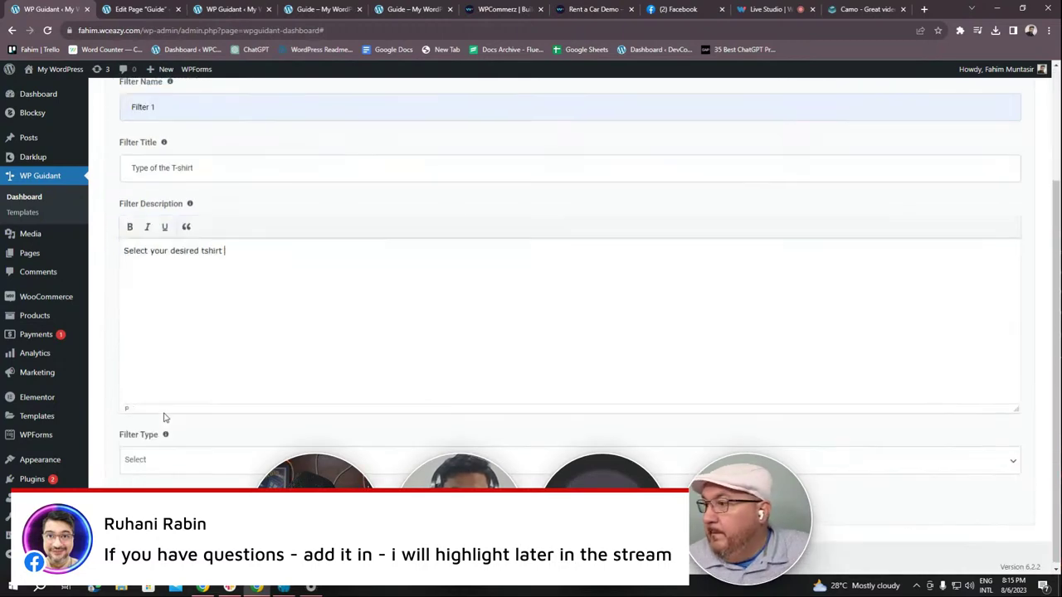
scroll(166, 411, up, 2)
scroll(167, 406, down, 1)
scroll(168, 405, down, 1)
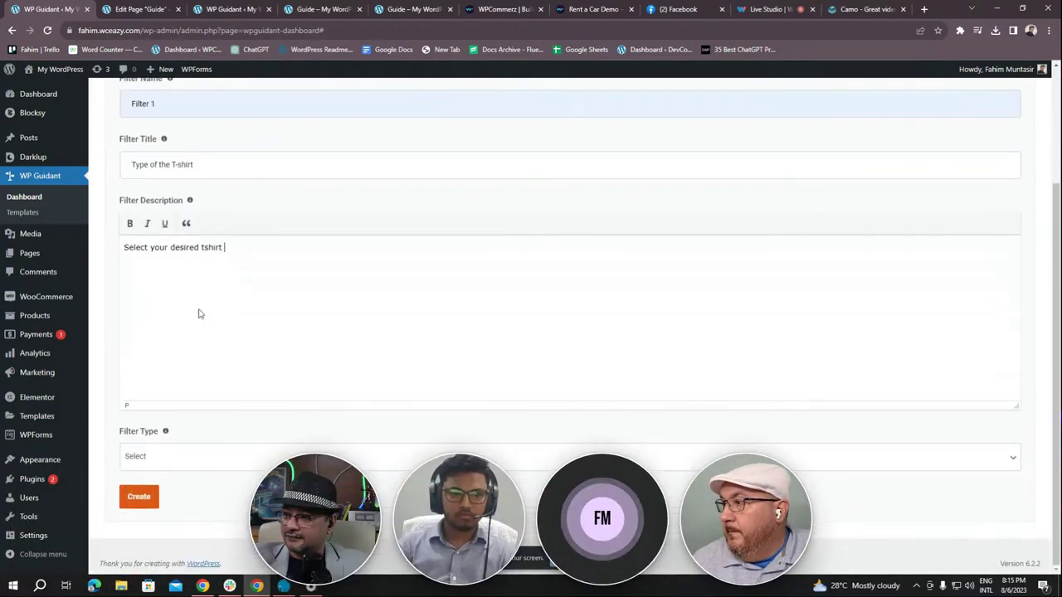
scroll(199, 315, up, 1)
scroll(203, 368, down, 1)
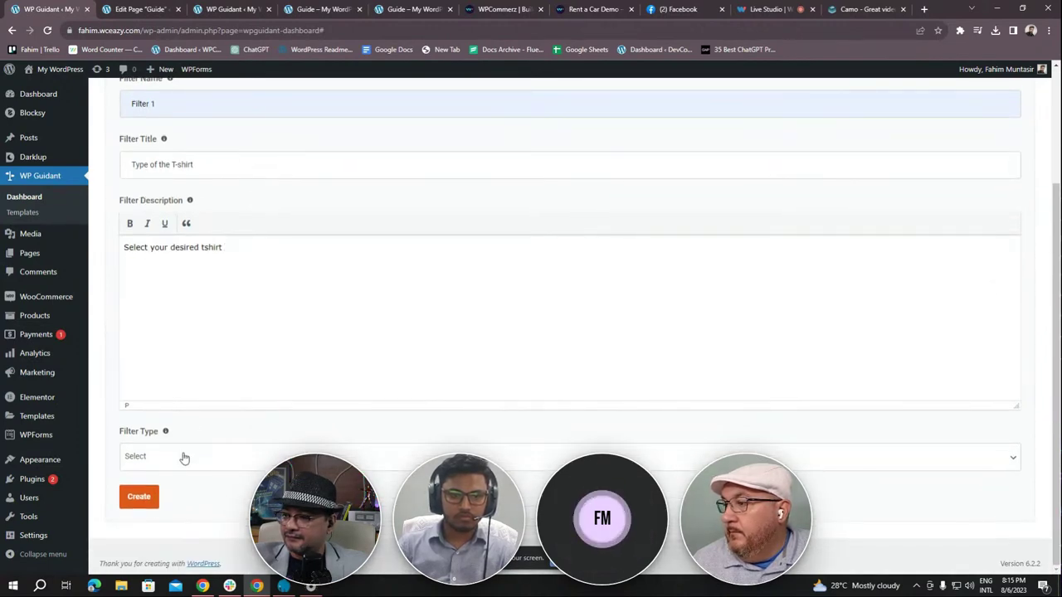
click(185, 459)
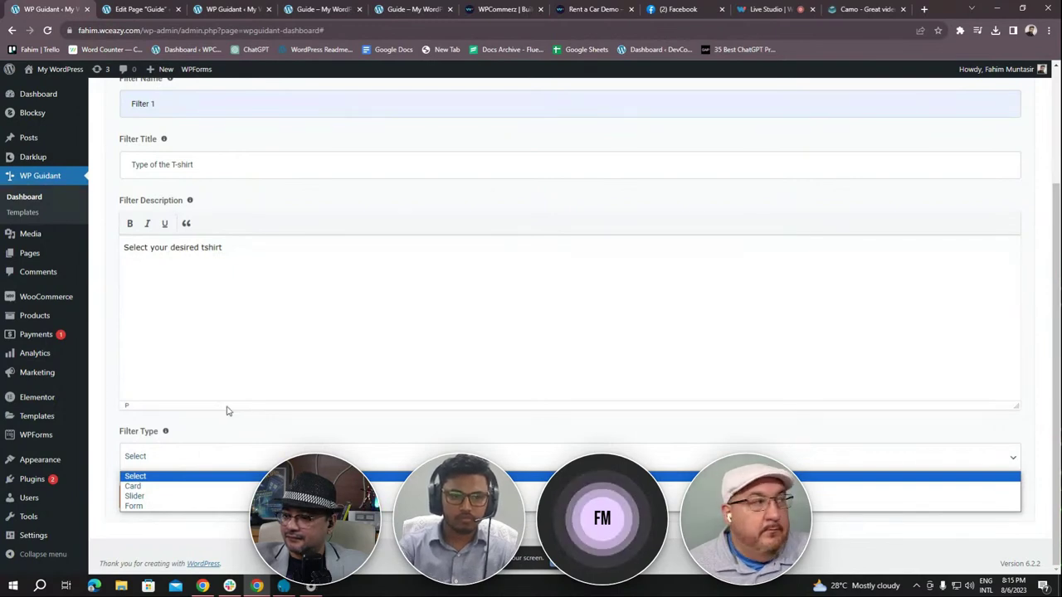
click(225, 413)
click(199, 468)
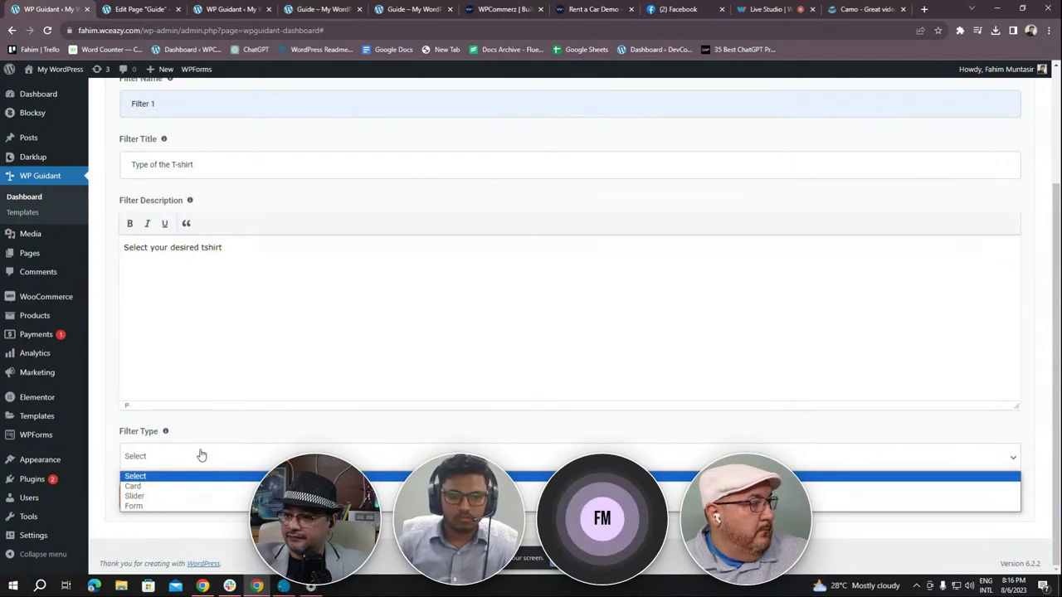
click(154, 490)
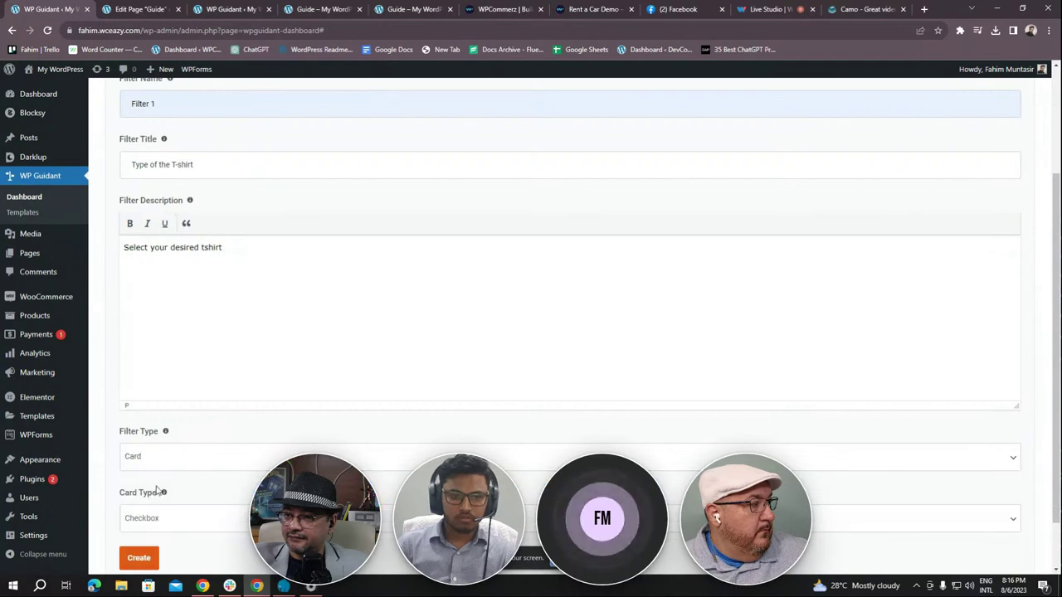
Check the available filter types, keep Card selected, and choose Checkbox as the card type
scroll(185, 493, down, 1)
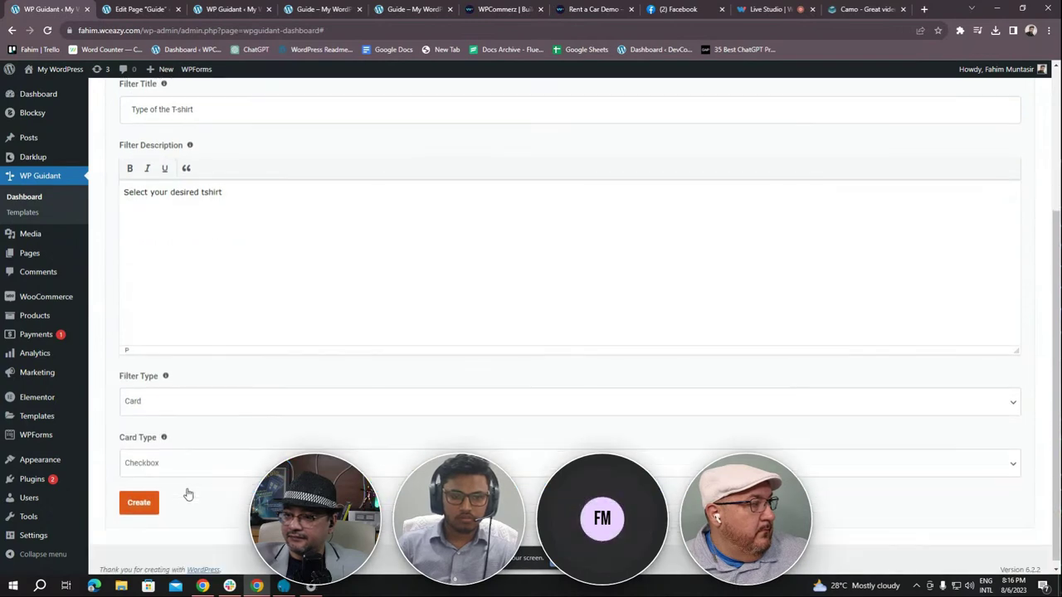
click(195, 407)
click(176, 432)
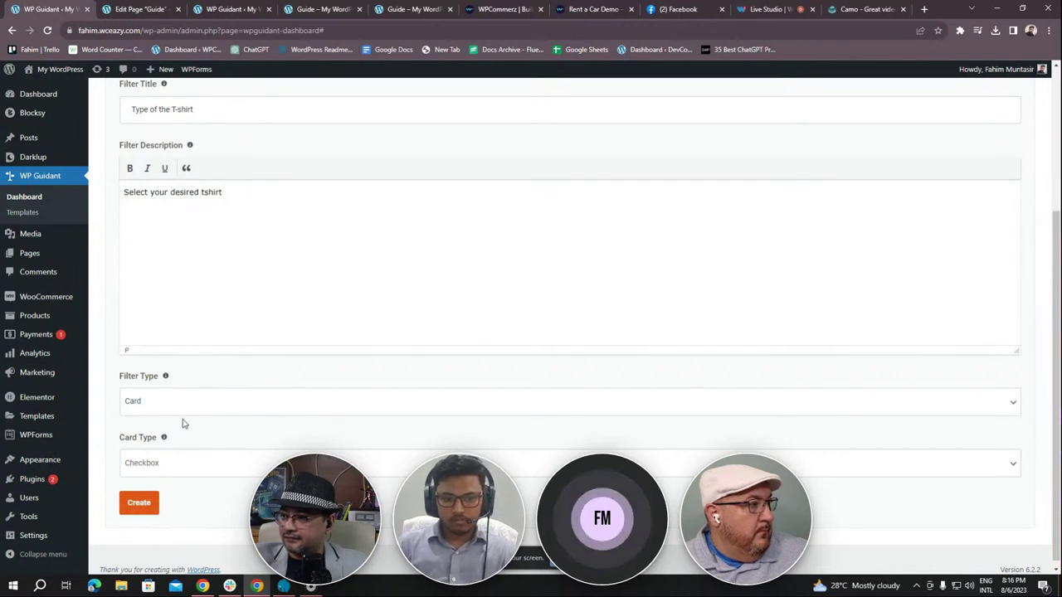
click(177, 408)
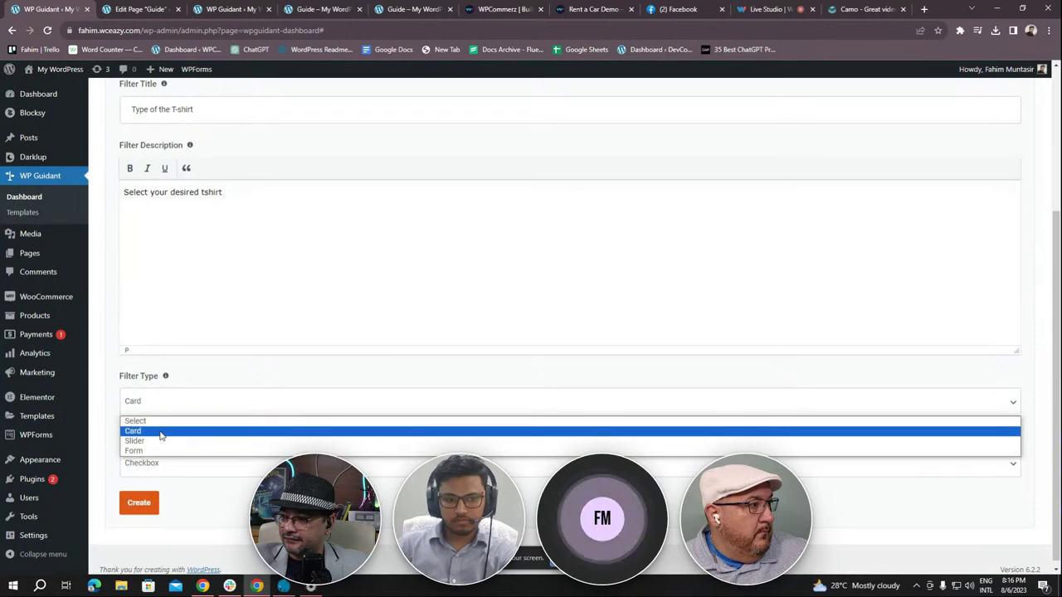
click(165, 431)
click(137, 468)
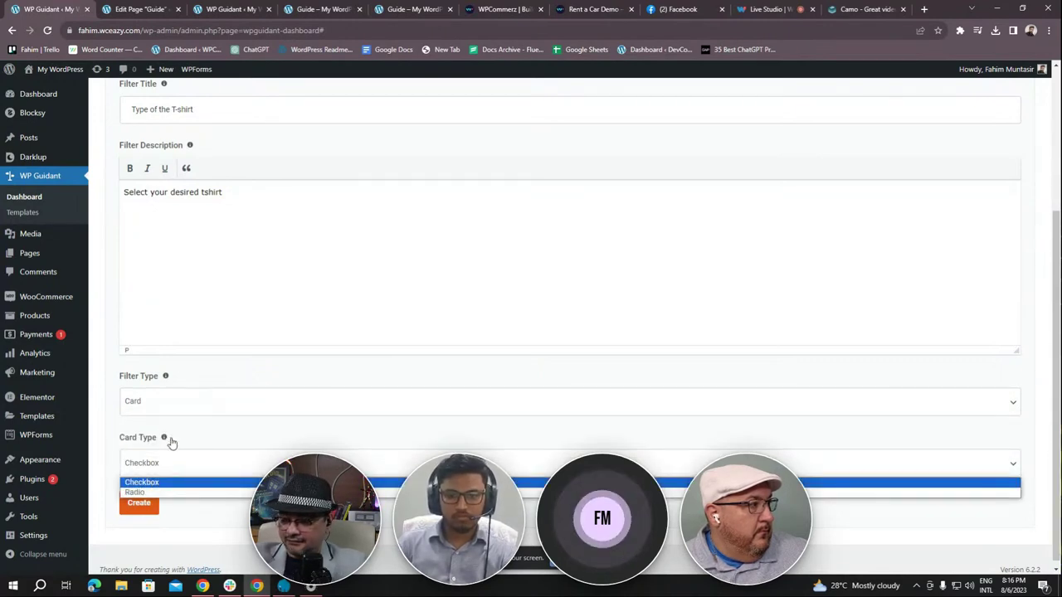
click(146, 485)
click(153, 468)
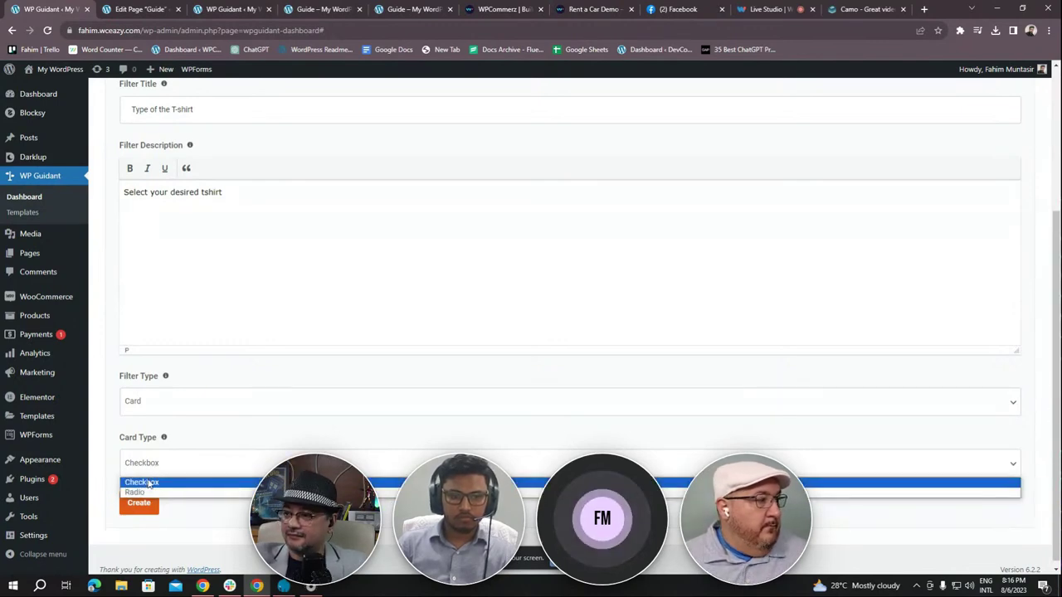
click(148, 483)
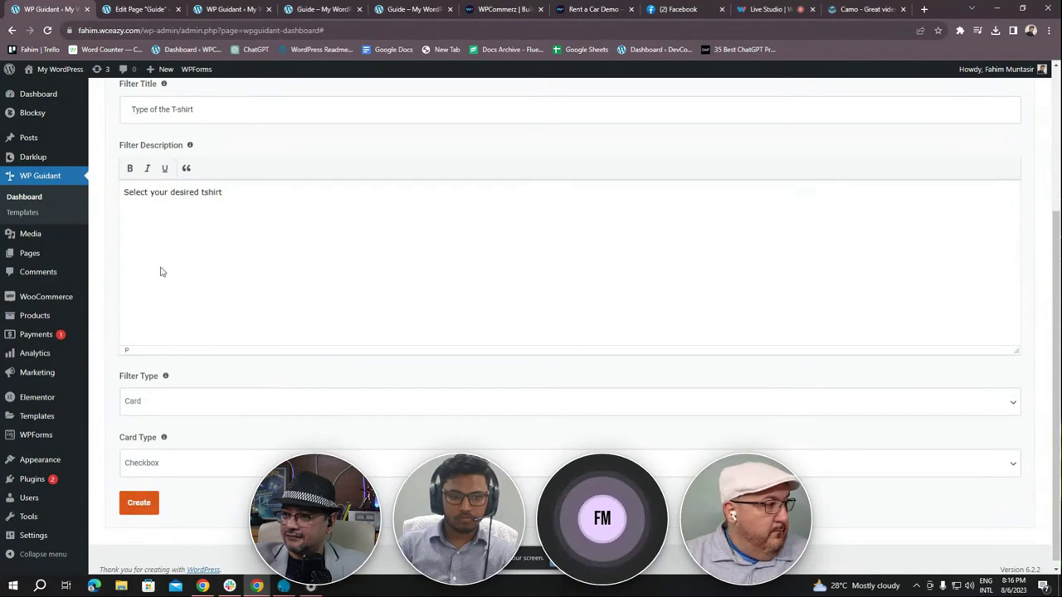
Create Filter 1 with the entered settings
scroll(158, 315, up, 1)
scroll(154, 360, down, 1)
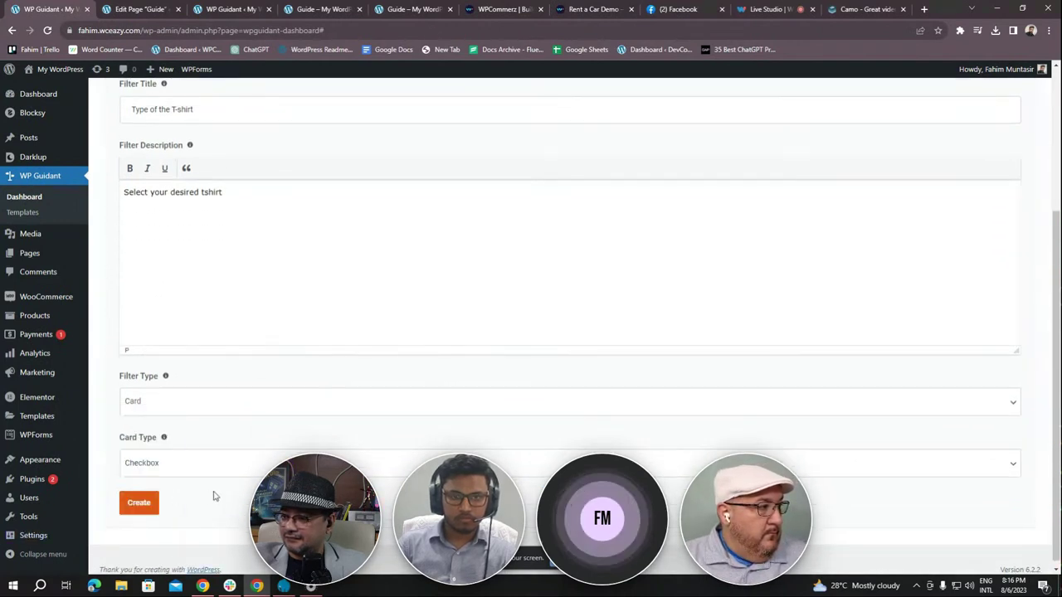
click(148, 502)
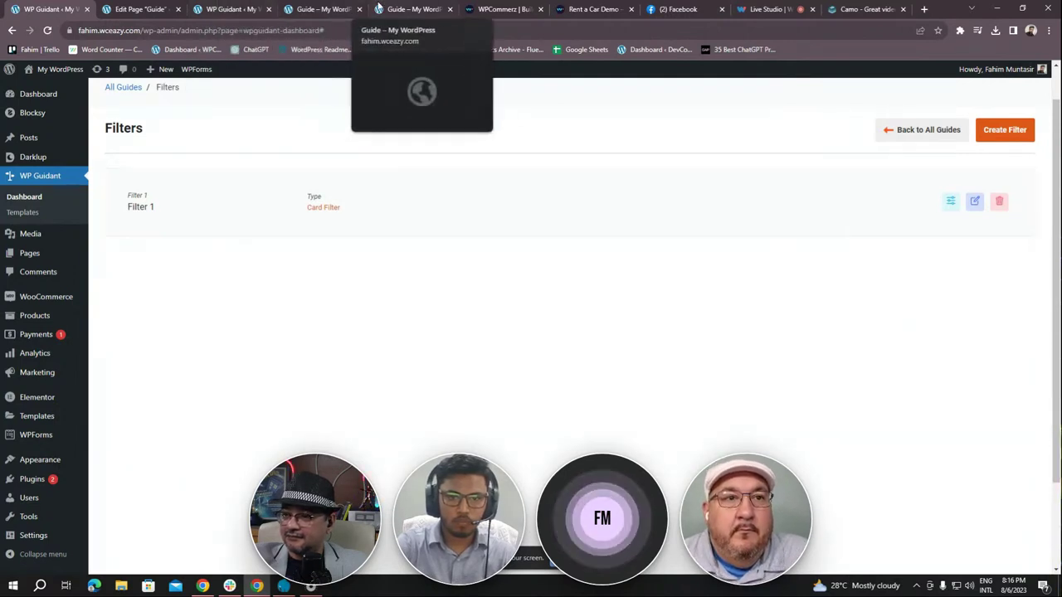
Reload the published Guide page to view the new T-shirt type filter
click(323, 9)
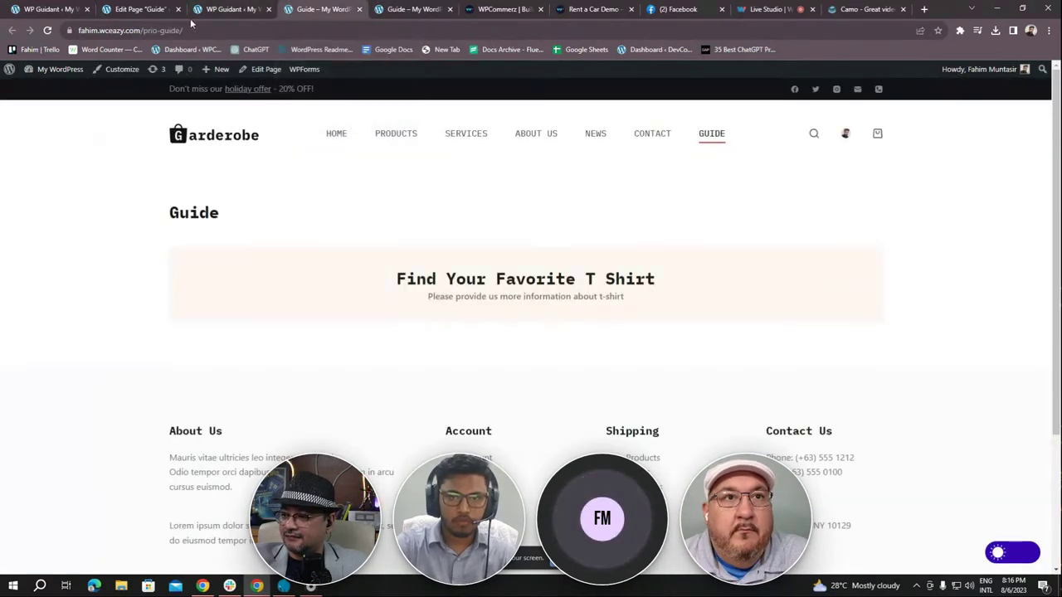
click(46, 31)
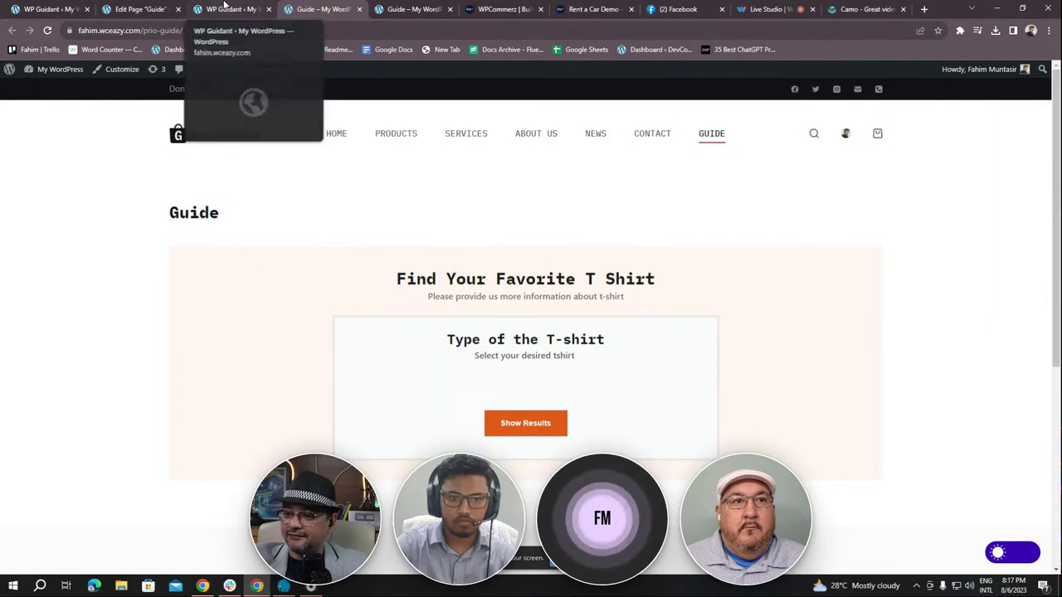
click(152, 5)
Return to the guide's filters, open the card items of Filter 1, and start a new card
click(39, 8)
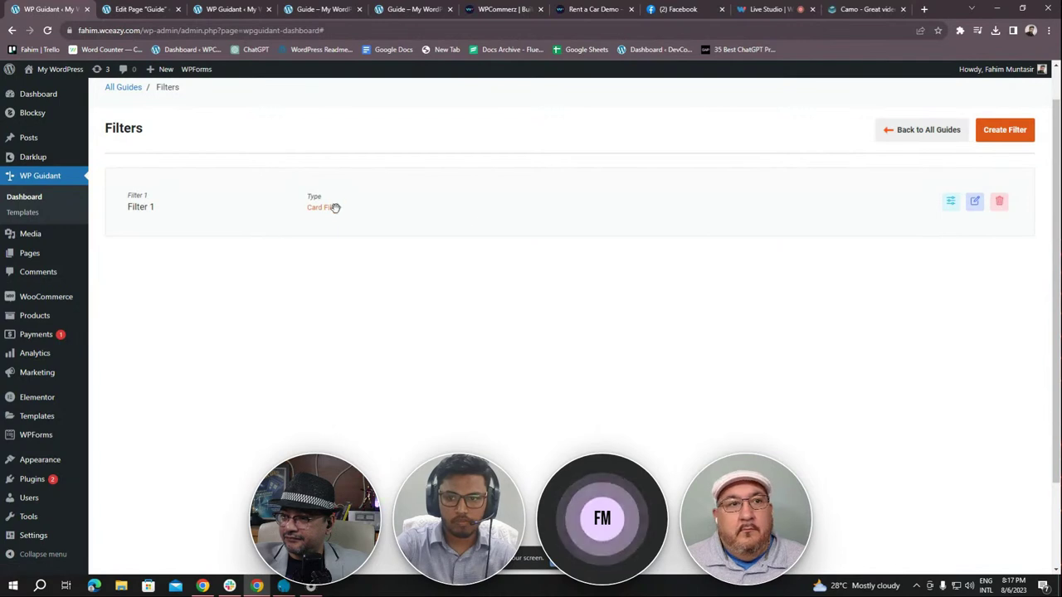
click(950, 202)
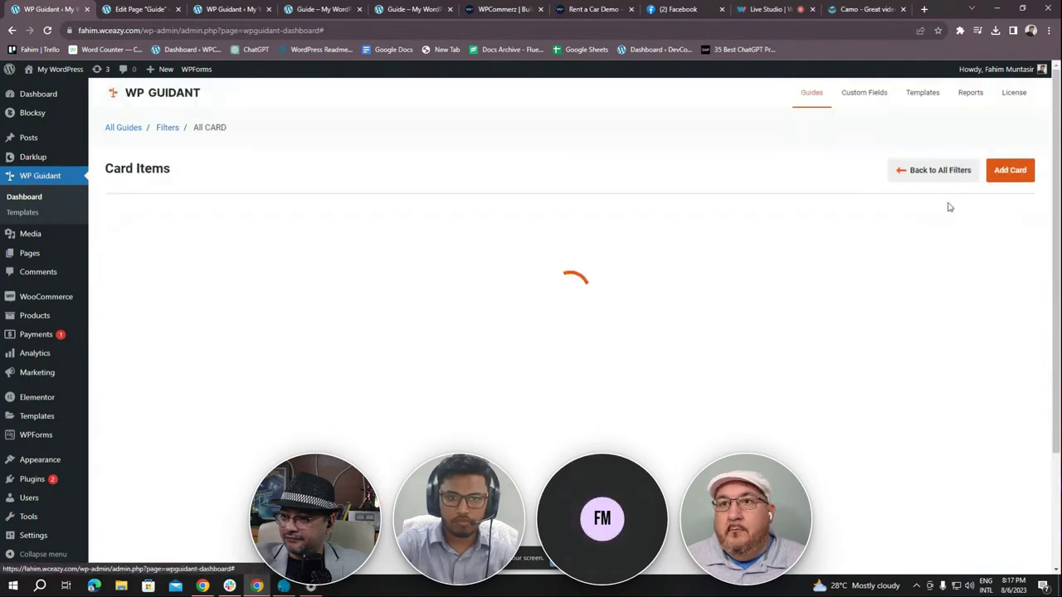
click(929, 176)
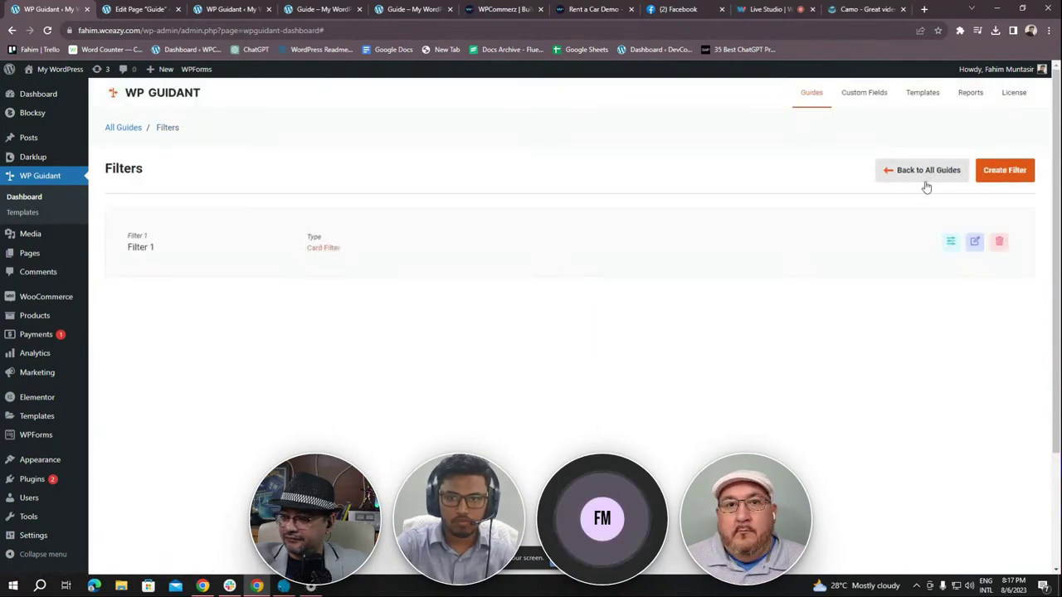
click(950, 242)
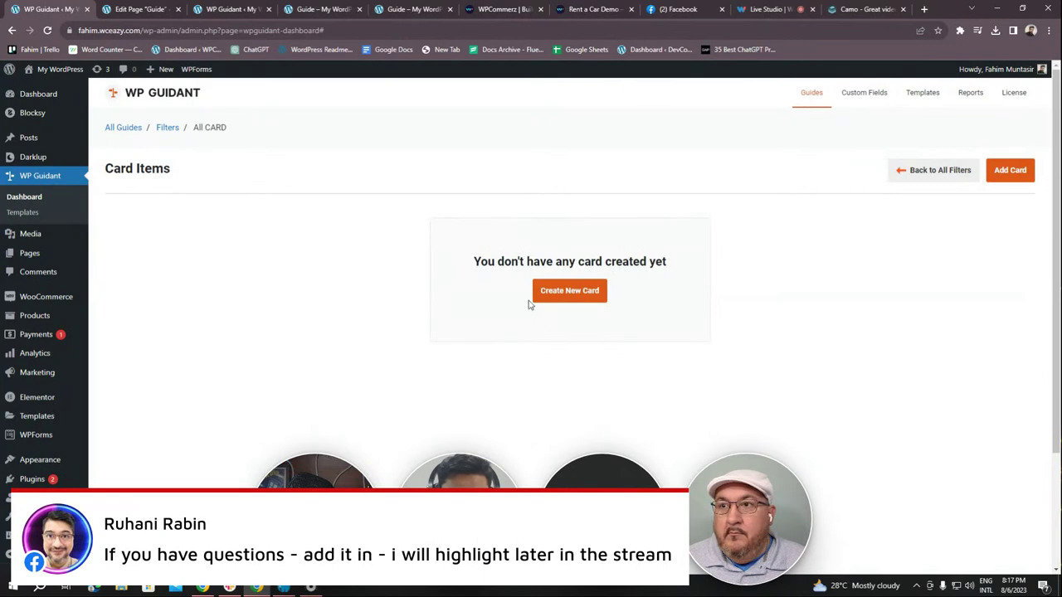
click(571, 297)
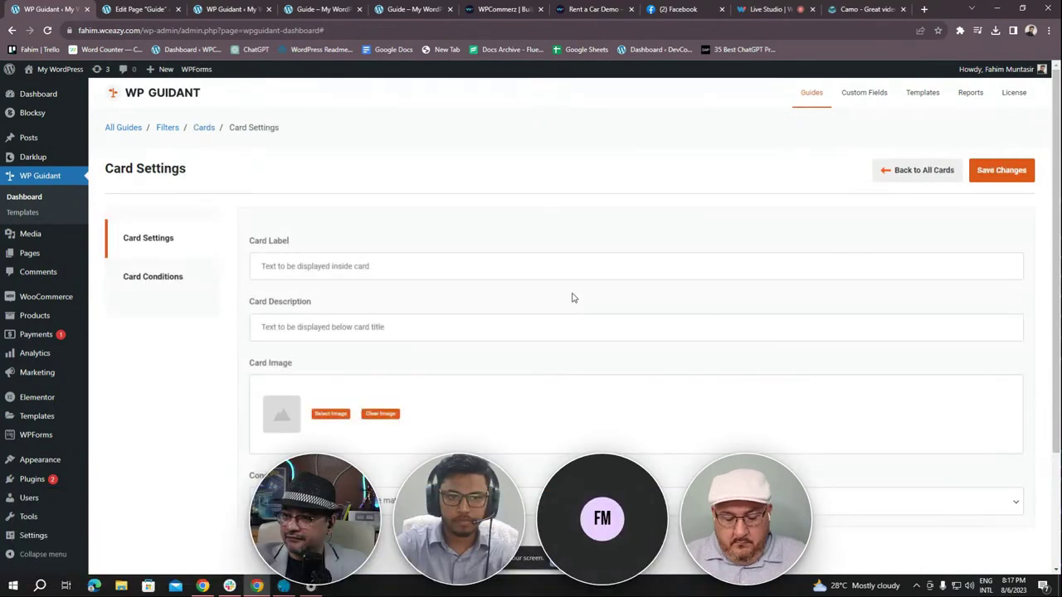
Set the new card's label to "Full Sleeve"
click(340, 267)
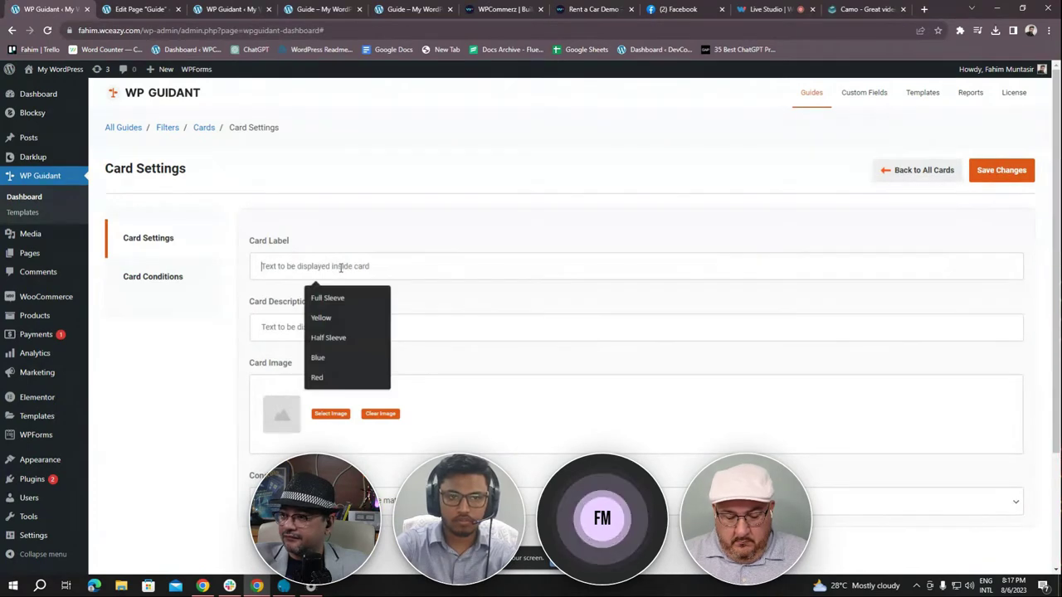
click(391, 222)
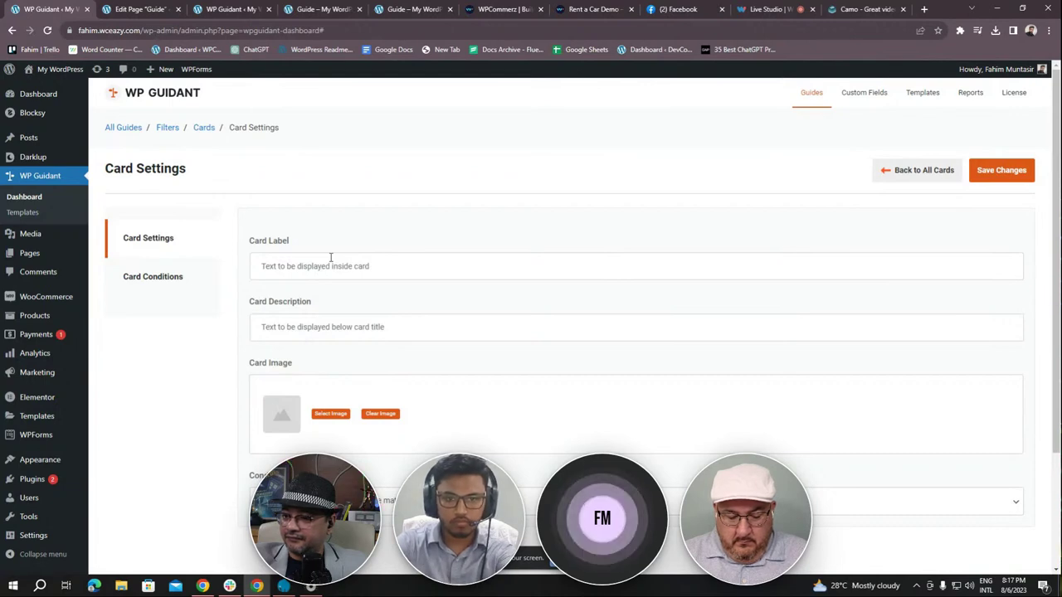
click(334, 264)
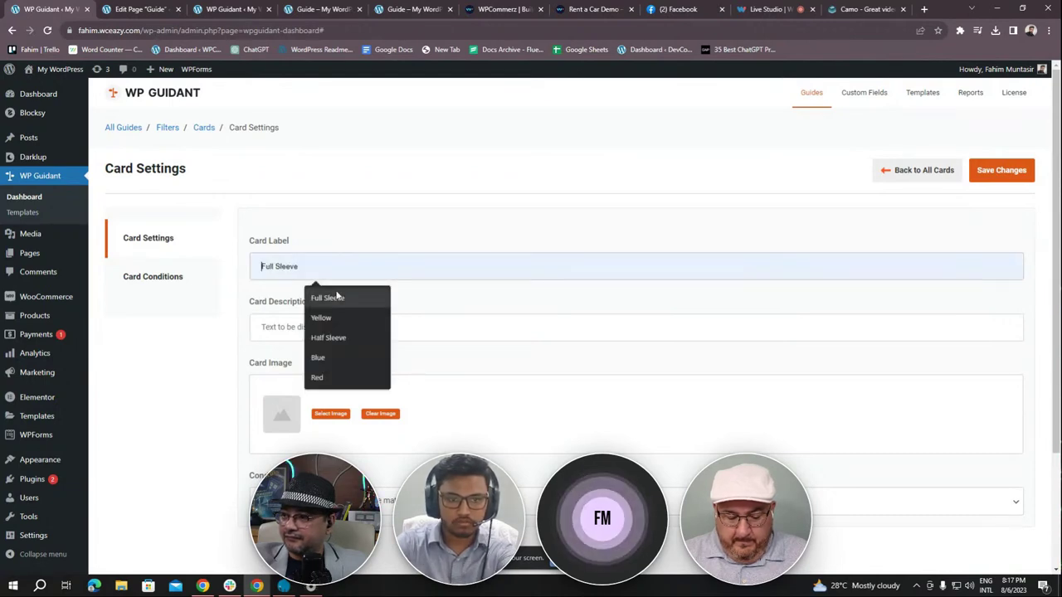
click(338, 297)
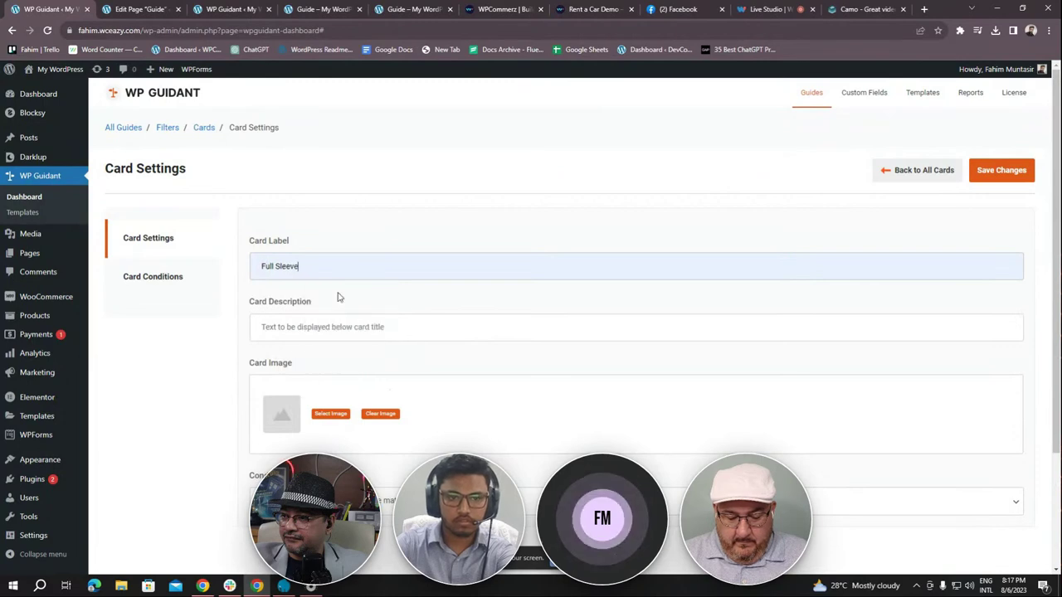
Enter "Select the tshirt type" as the card description
click(290, 326)
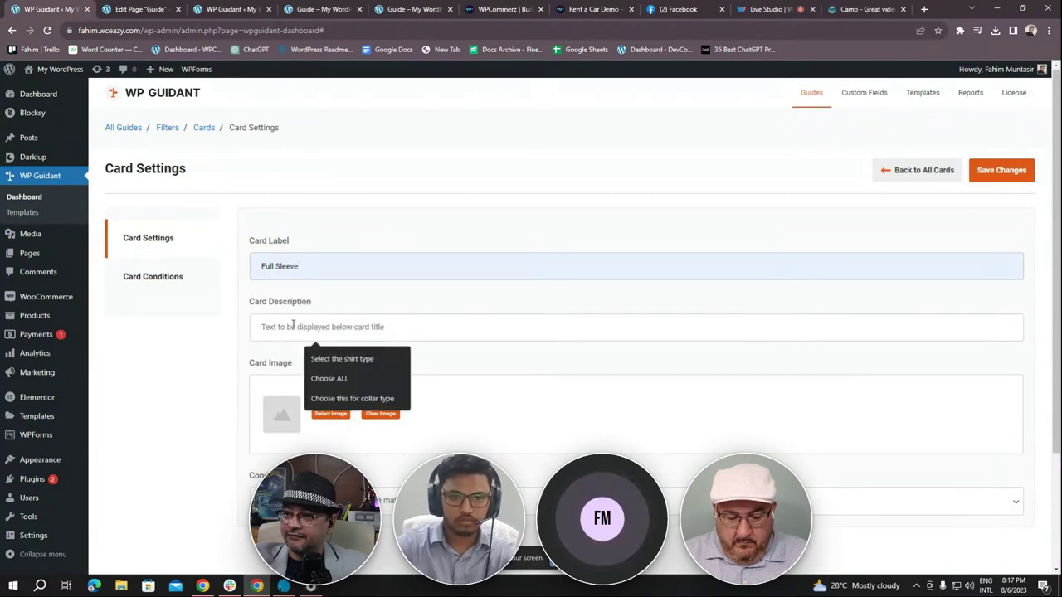
click(362, 287)
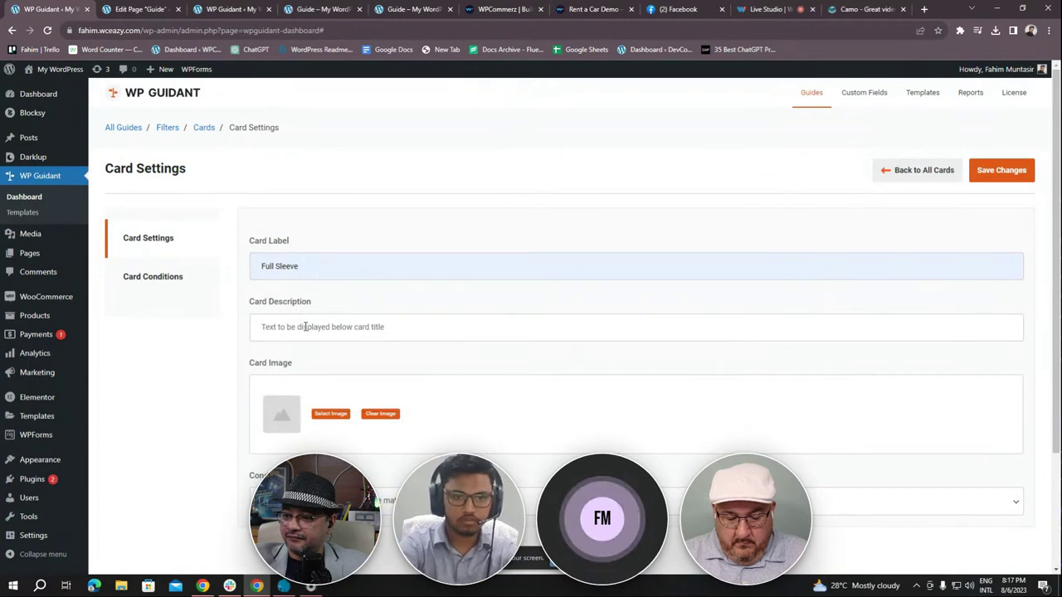
click(340, 260)
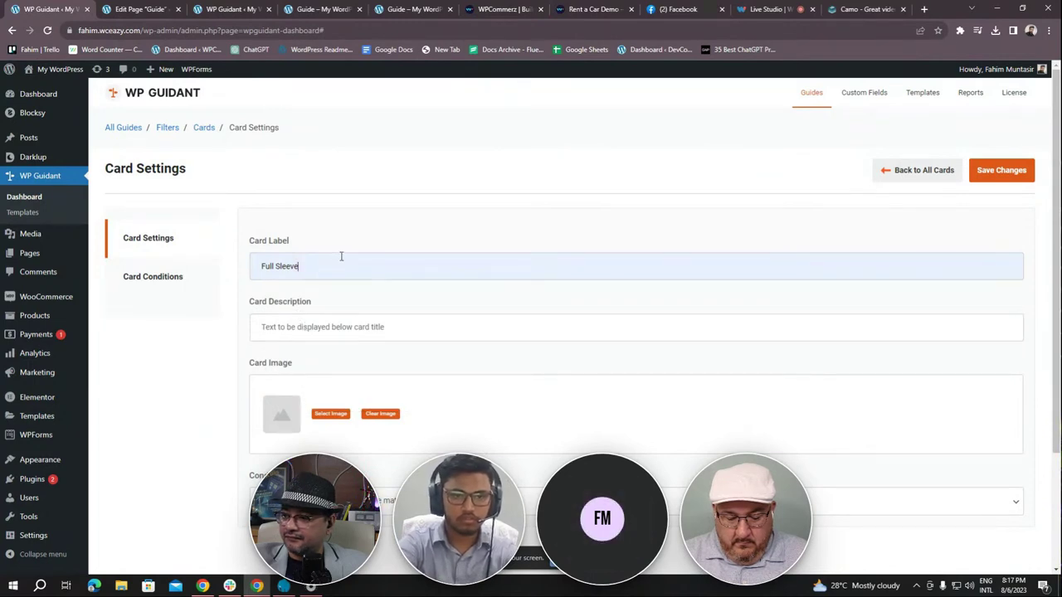
click(269, 326)
text(Se)
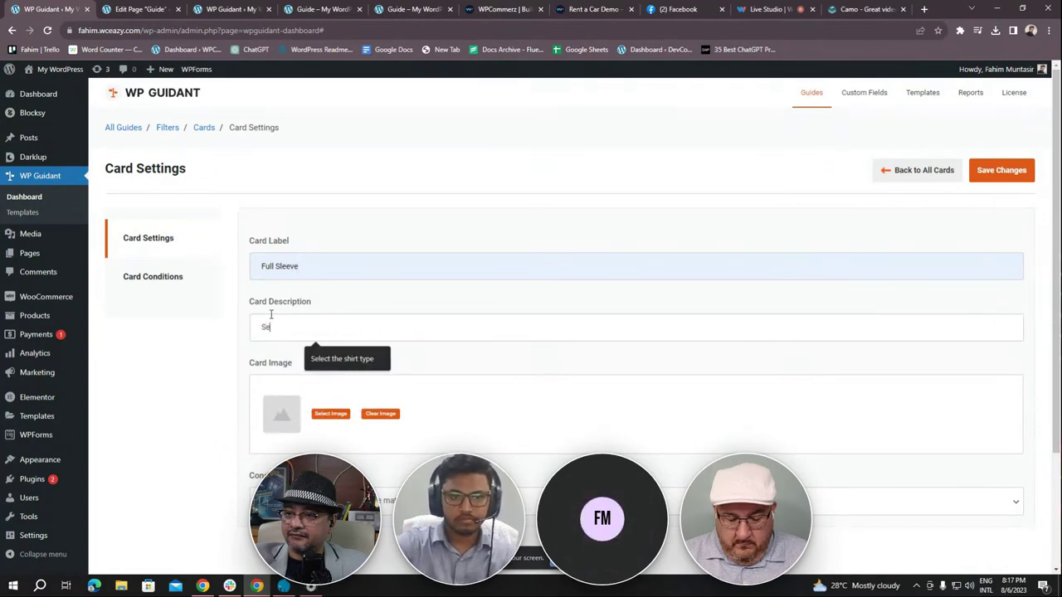
text(lect th)
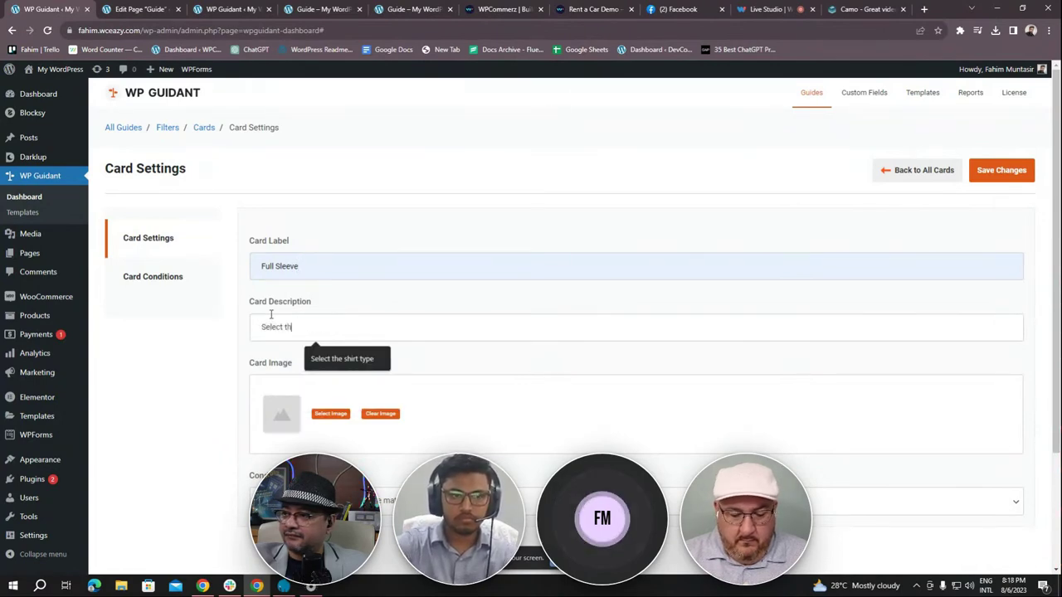
text(e shirt ty)
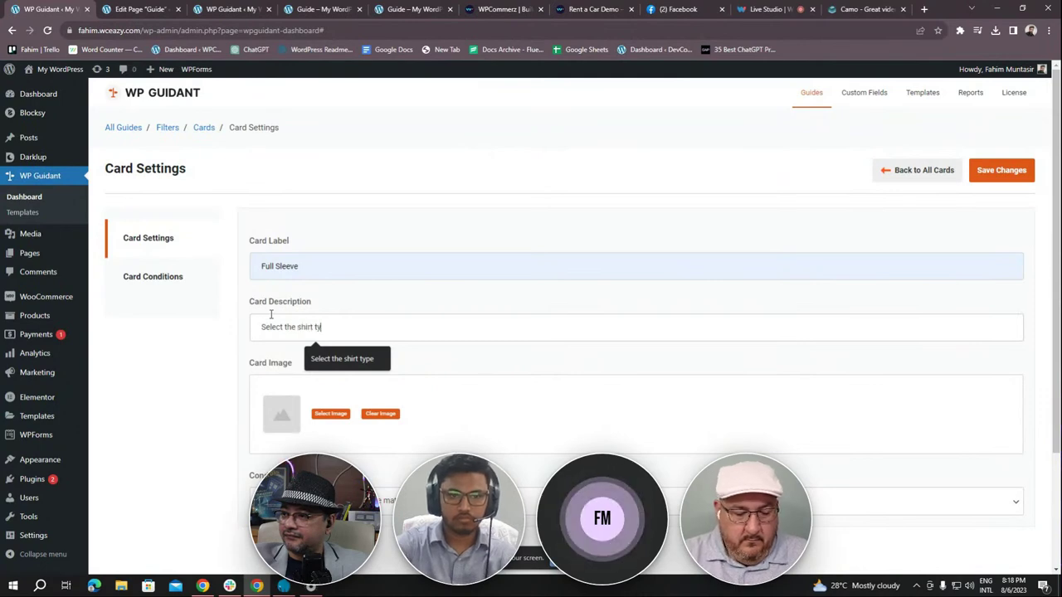
key(BackSpace)
key(BackSpace)
key(BackSpace)
key(BackSpace)
key(BackSpace)
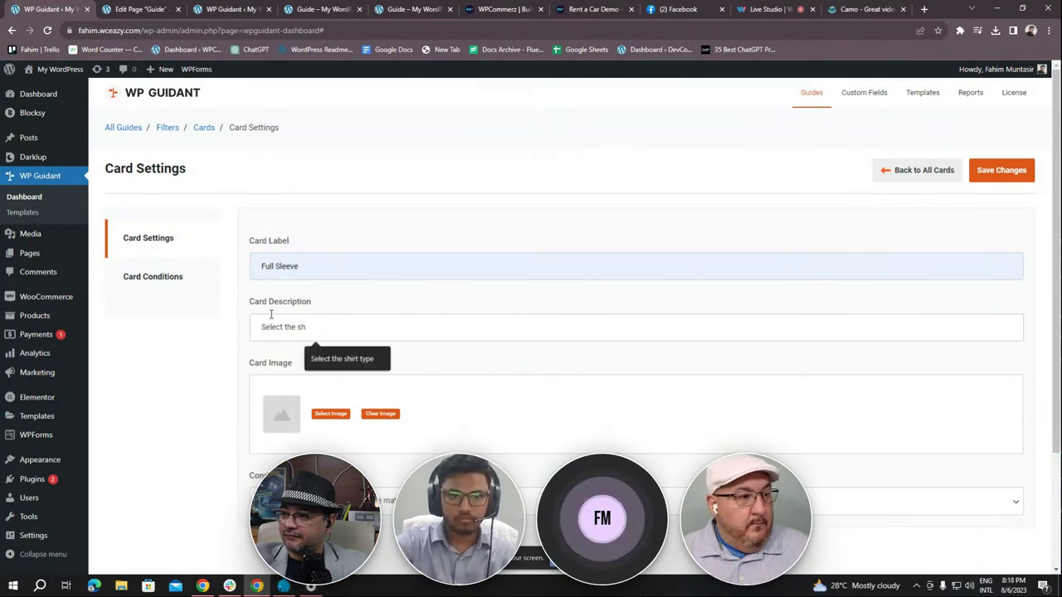
text(tshi)
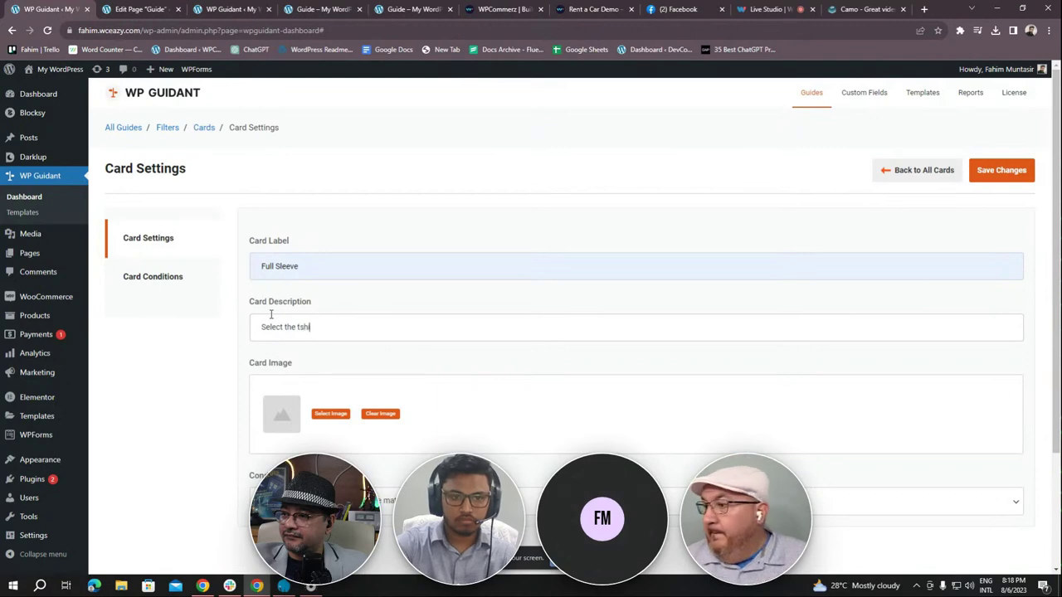
text(rt type)
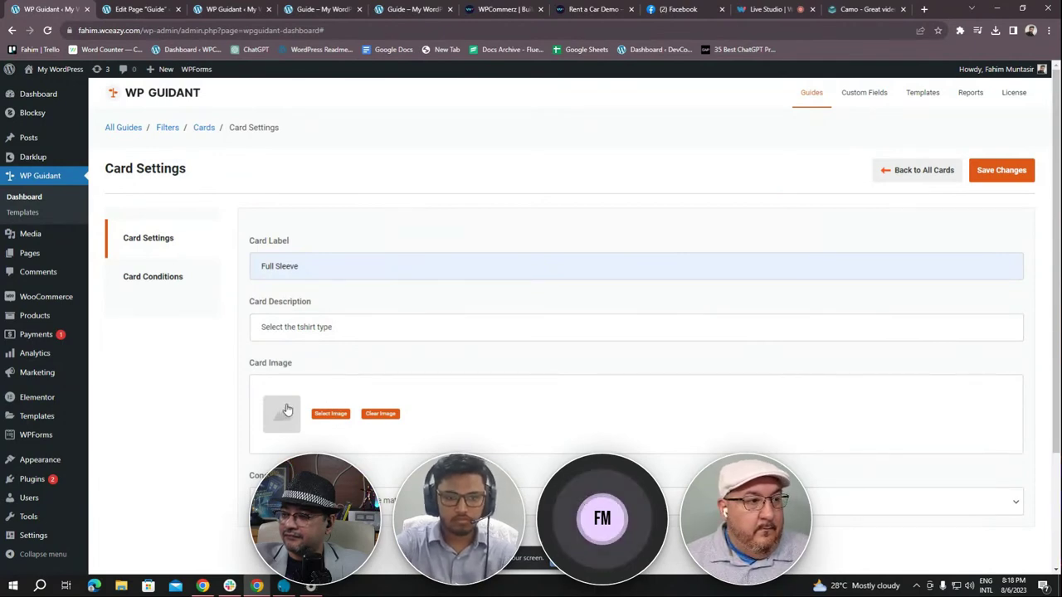
Assign the grey long-sleeve shirt image Full-Sleeve.jpg from the media library as the card image
scroll(315, 390, down, 1)
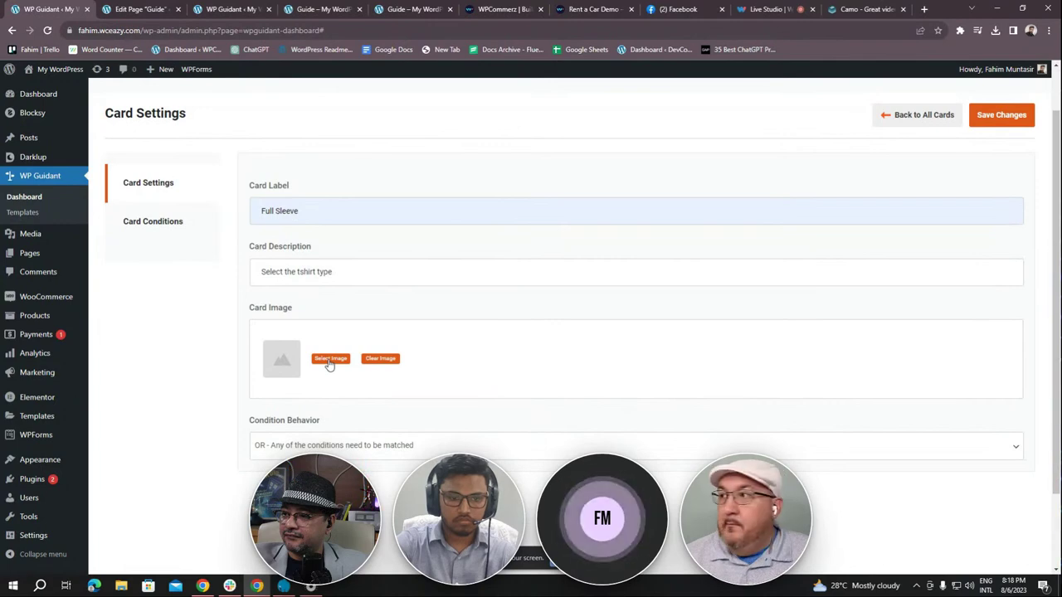
click(329, 360)
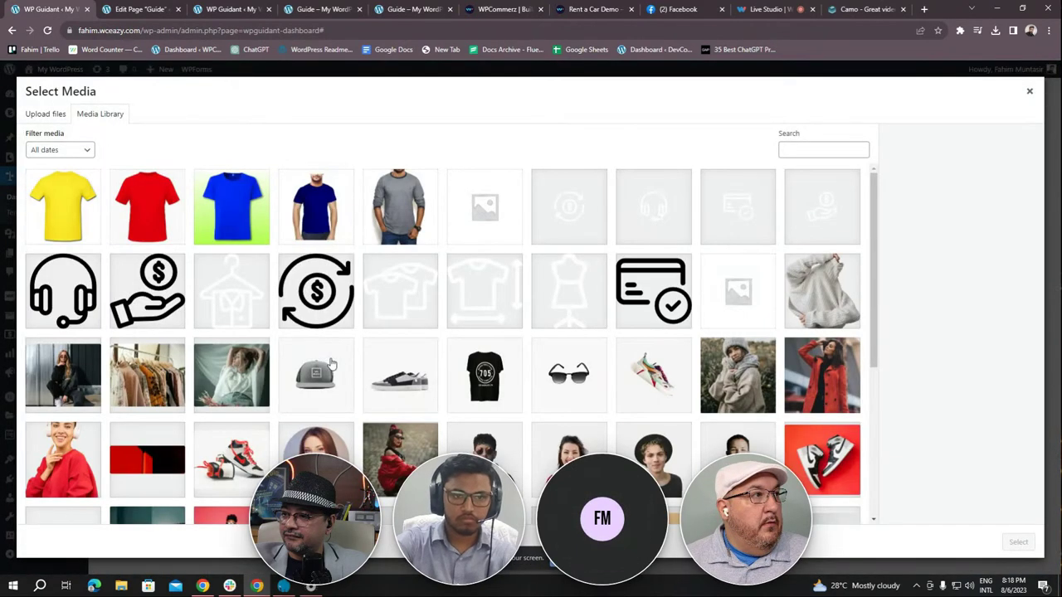
click(401, 217)
click(1018, 542)
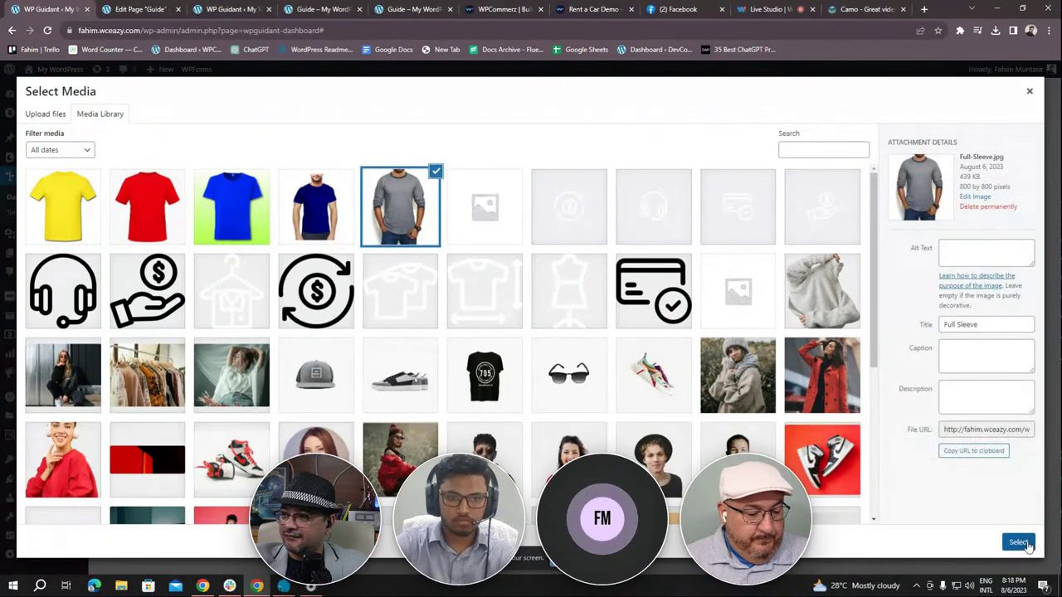
scroll(277, 434, up, 1)
scroll(278, 434, down, 2)
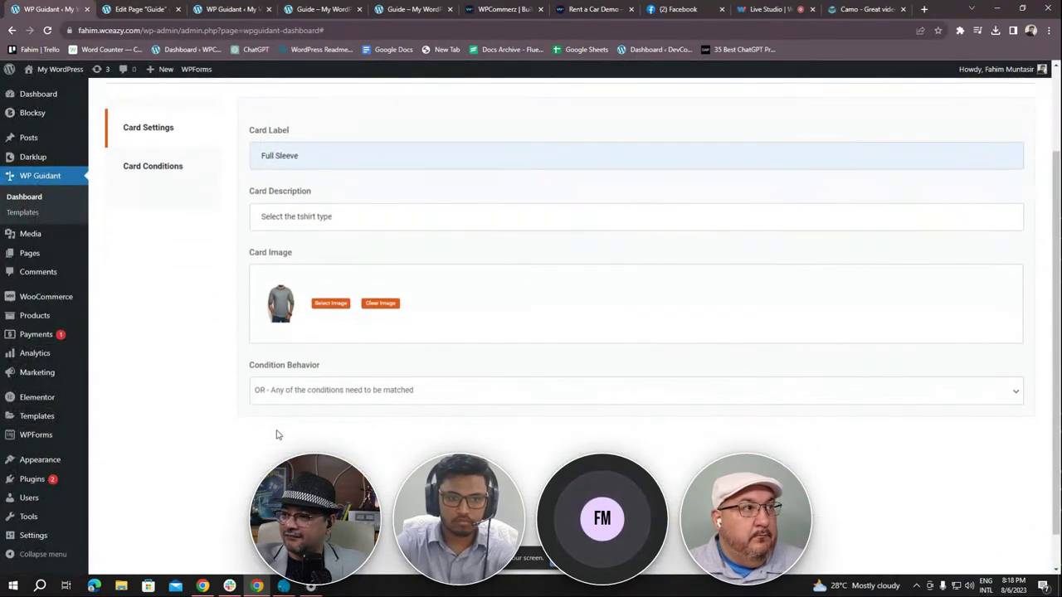
Create a new condition for the card with [WooCommerce] Product Category as its attribute
scroll(207, 303, up, 2)
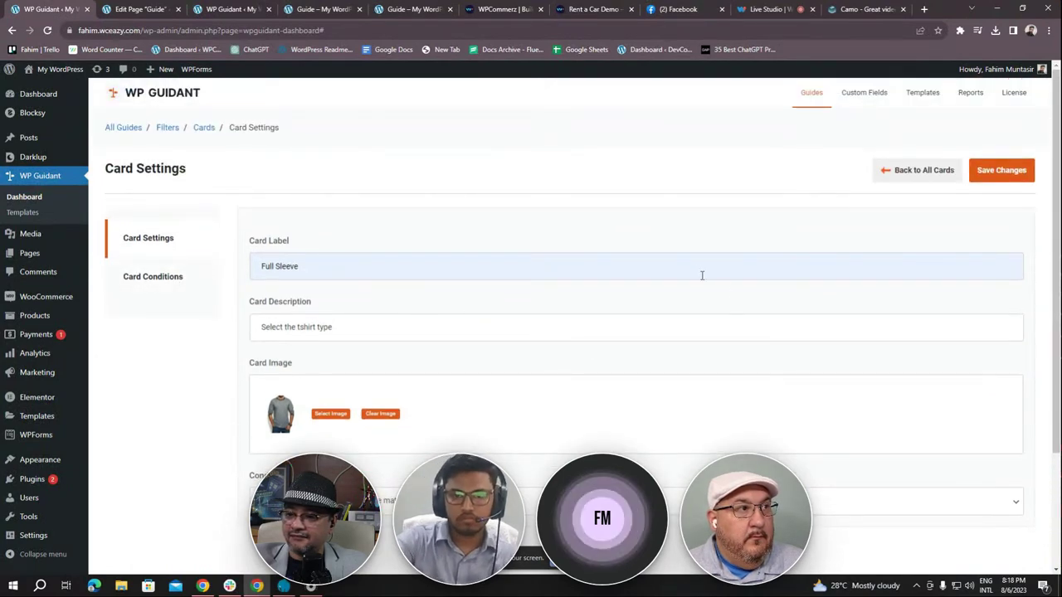
click(152, 282)
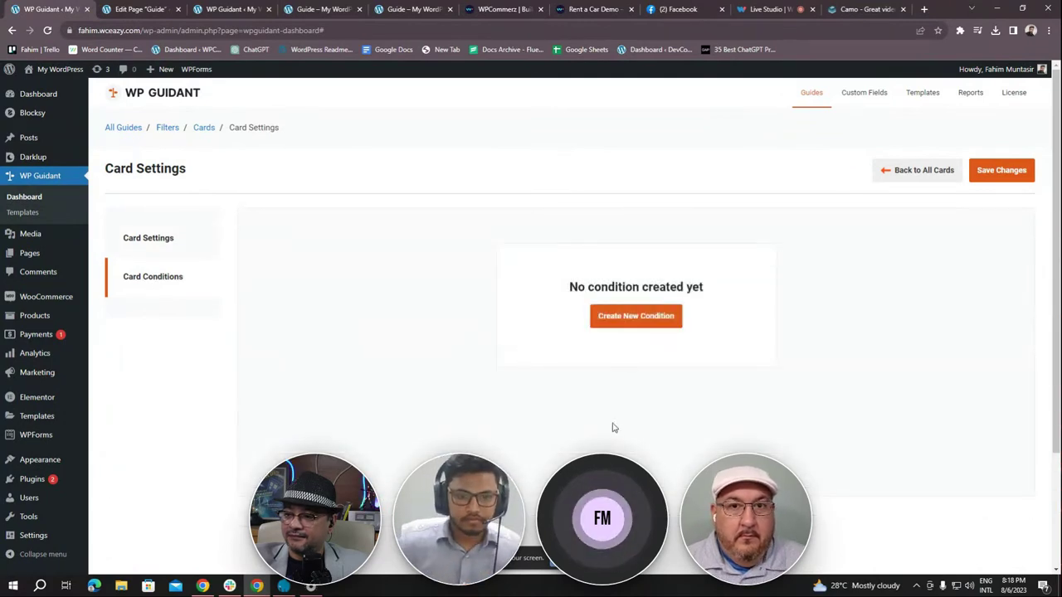
click(630, 323)
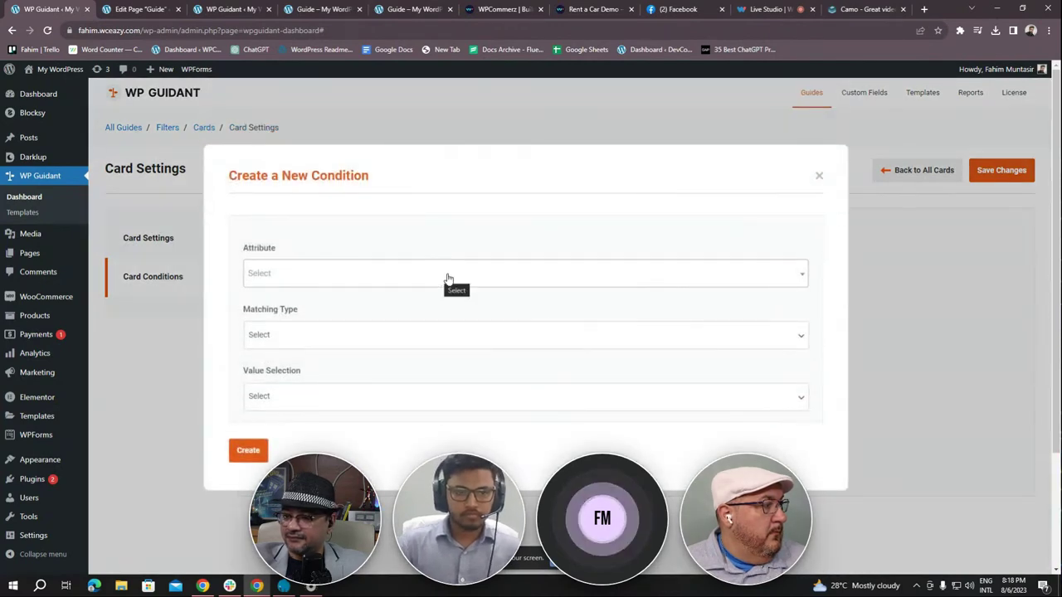
click(297, 270)
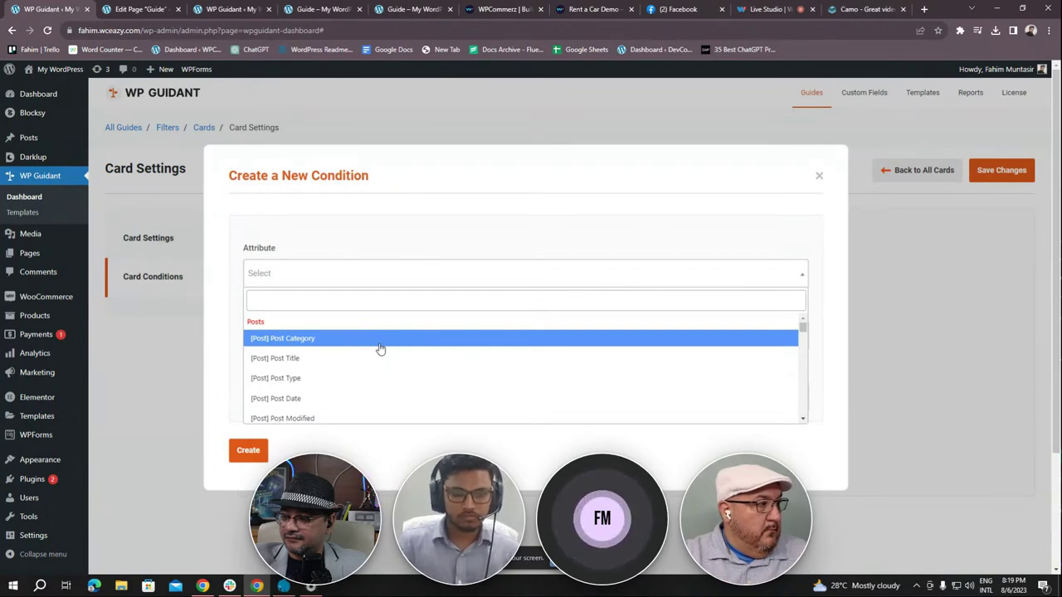
scroll(377, 369, down, 1)
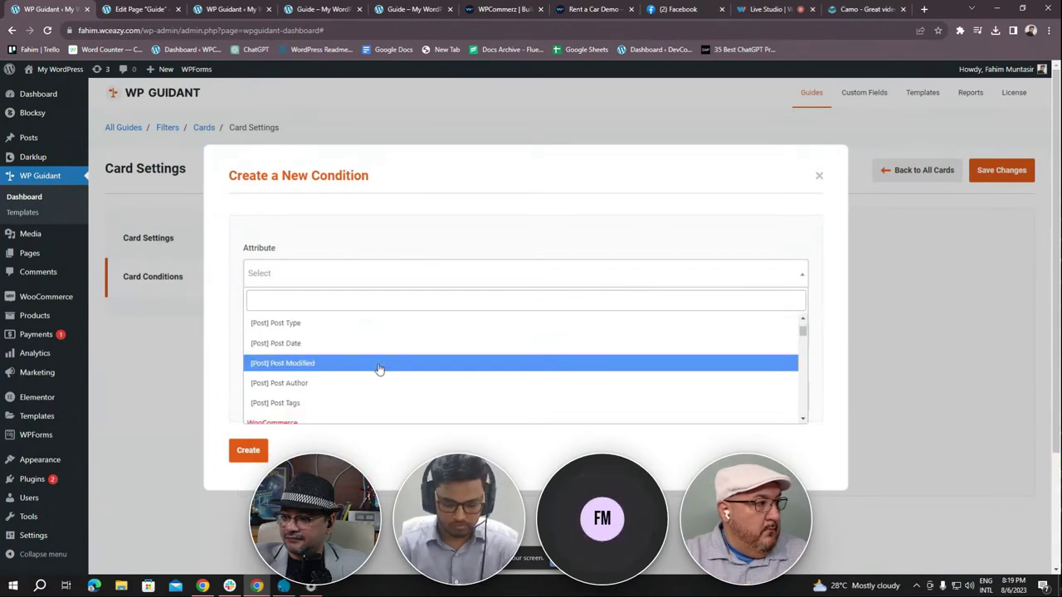
scroll(377, 369, down, 2)
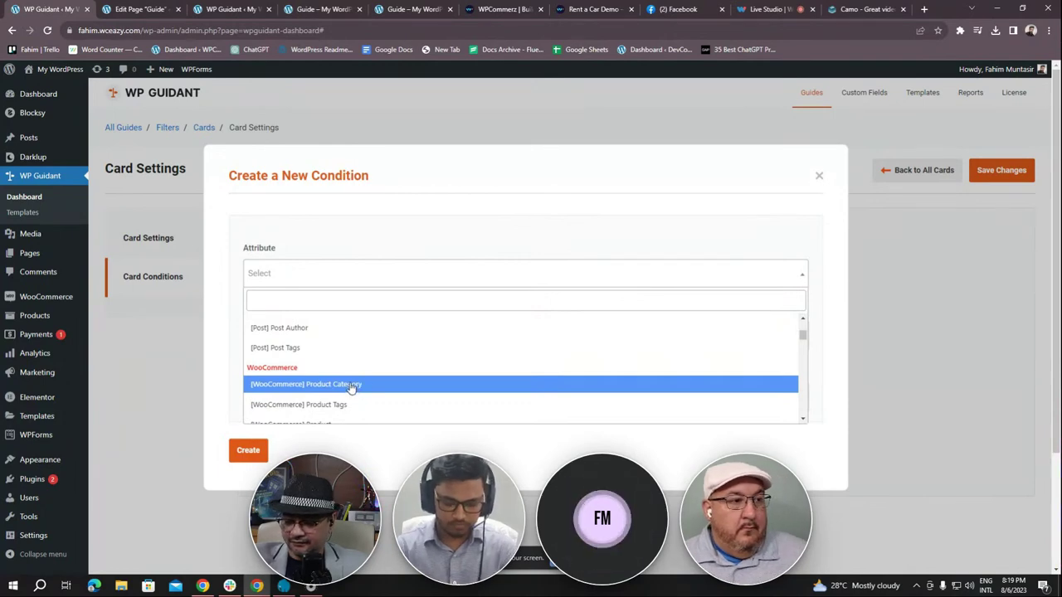
click(352, 387)
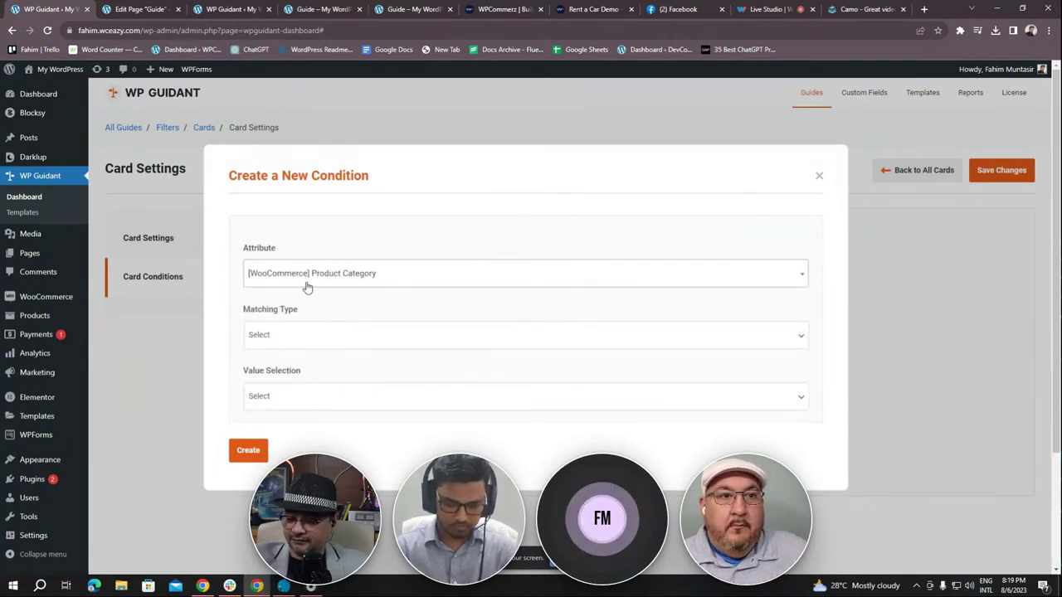
Set the condition's matching type to Equal, choose its value selection, and create the condition
click(302, 340)
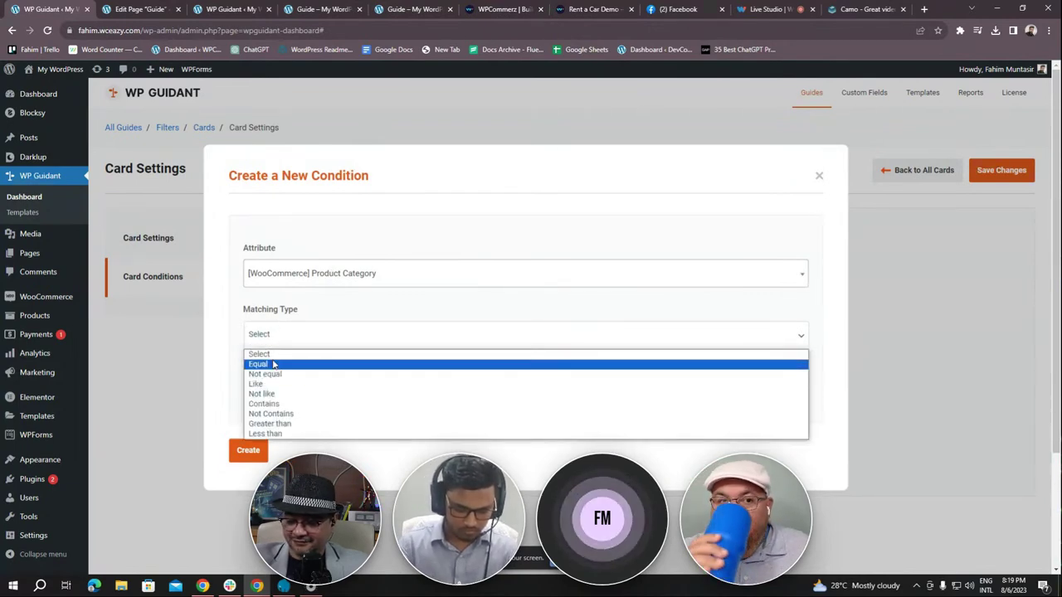
click(275, 364)
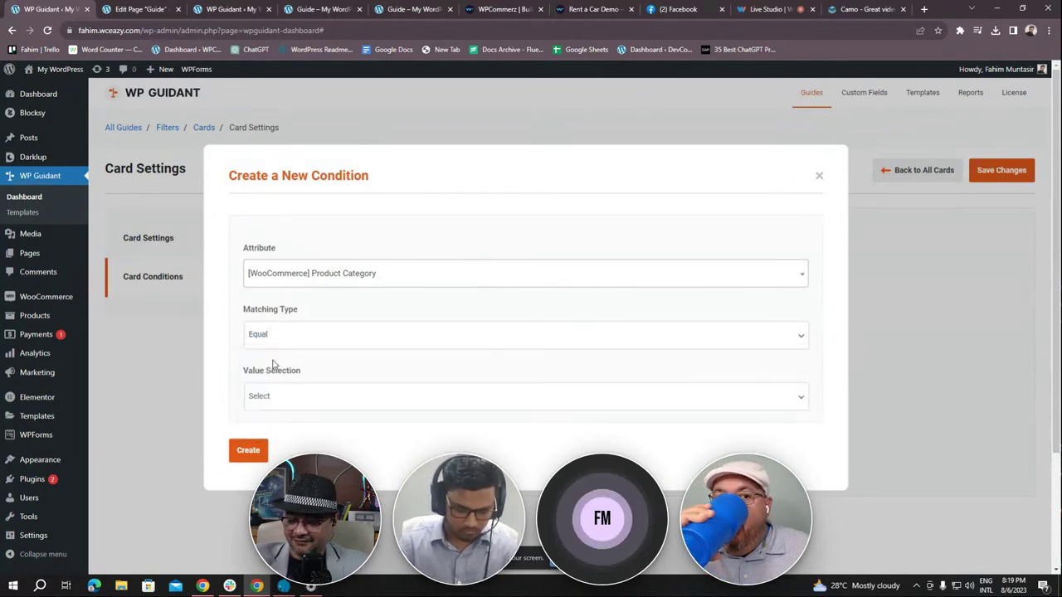
click(303, 397)
click(269, 397)
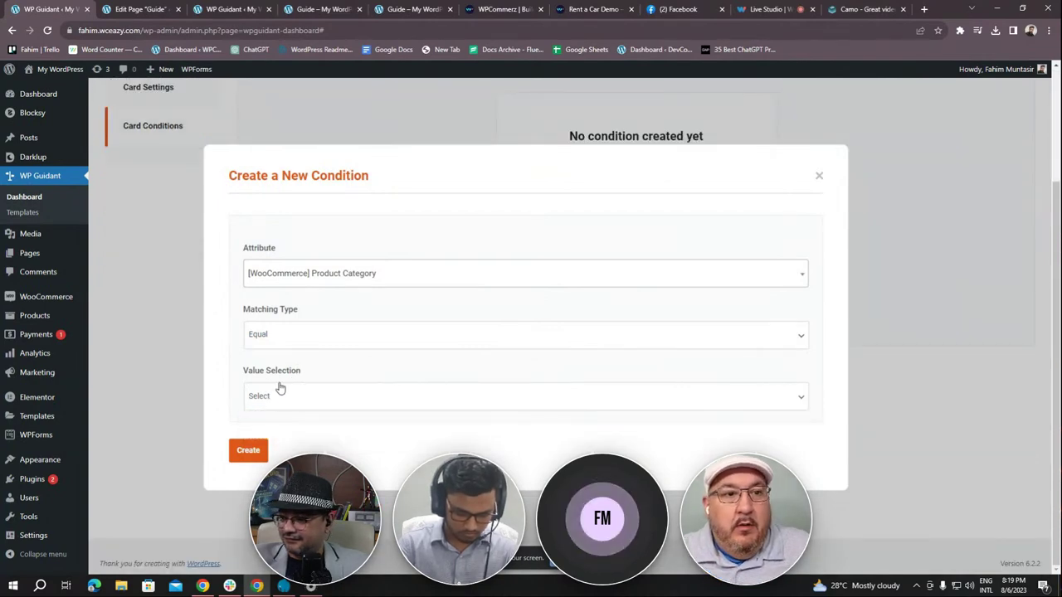
click(285, 398)
click(307, 400)
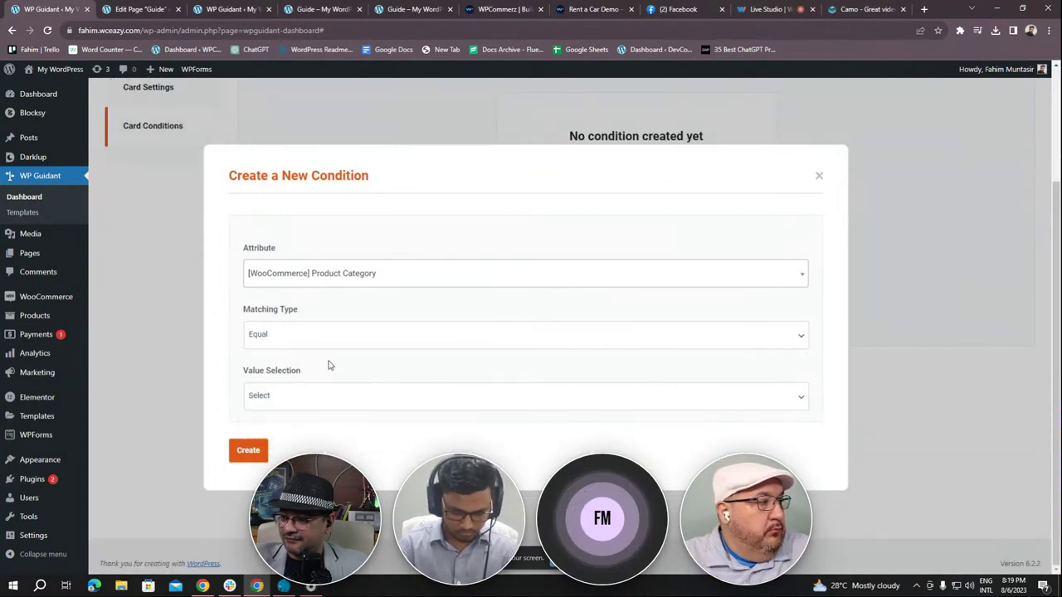
click(289, 405)
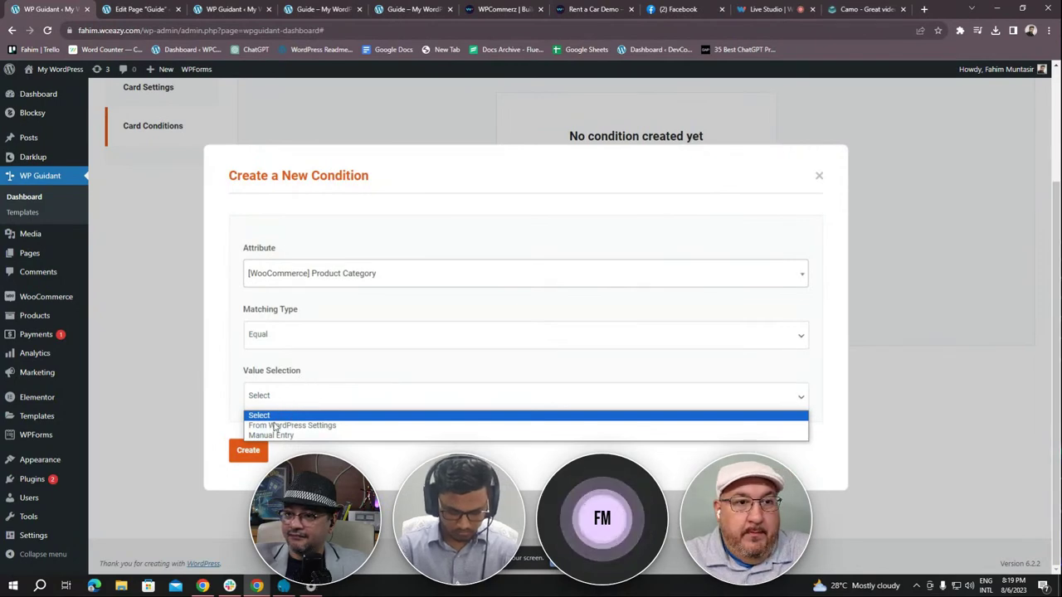
click(295, 380)
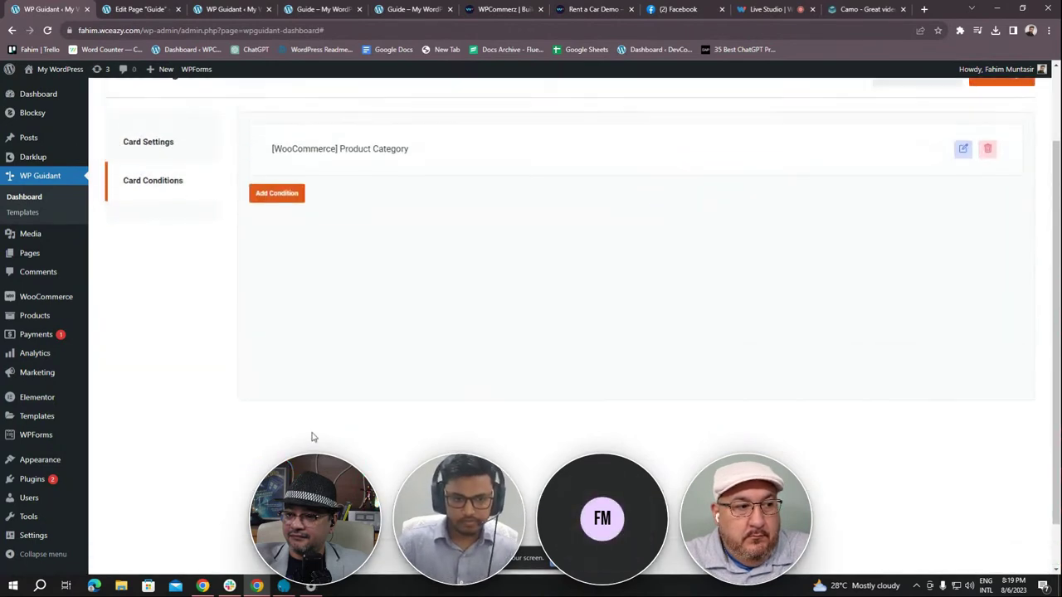
scroll(311, 437, up, 1)
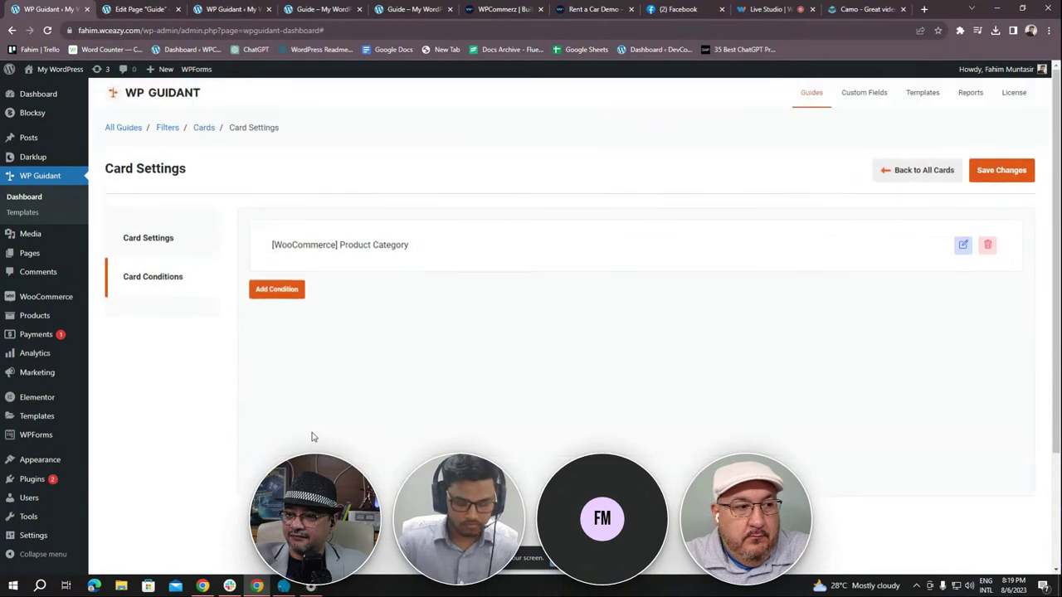
Reopen Card 1 from the card items, setting its label to "Full Sleeve" and its description to "Select the shirt type"
click(901, 179)
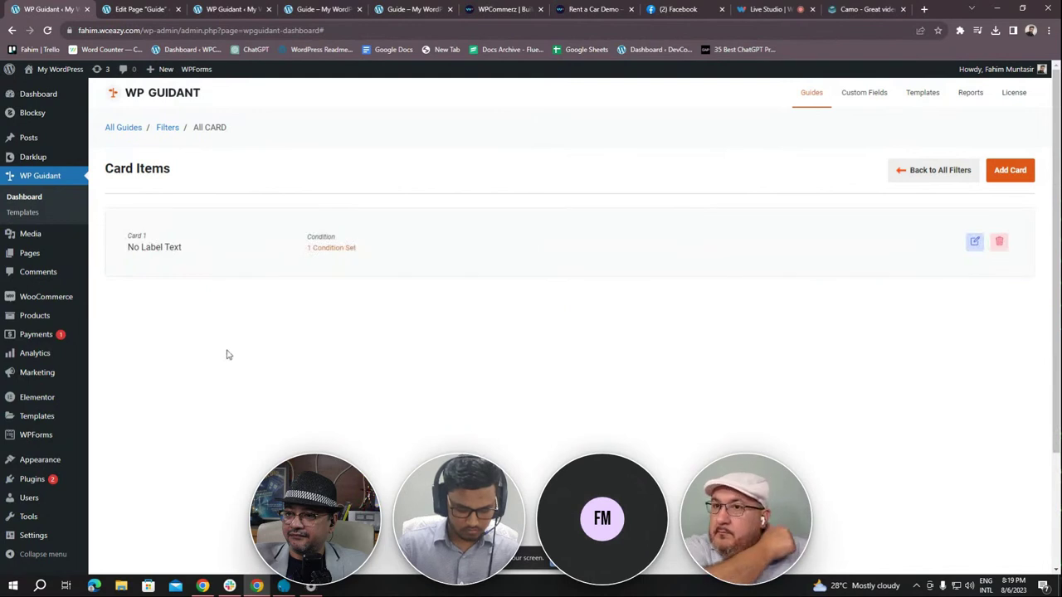
click(974, 243)
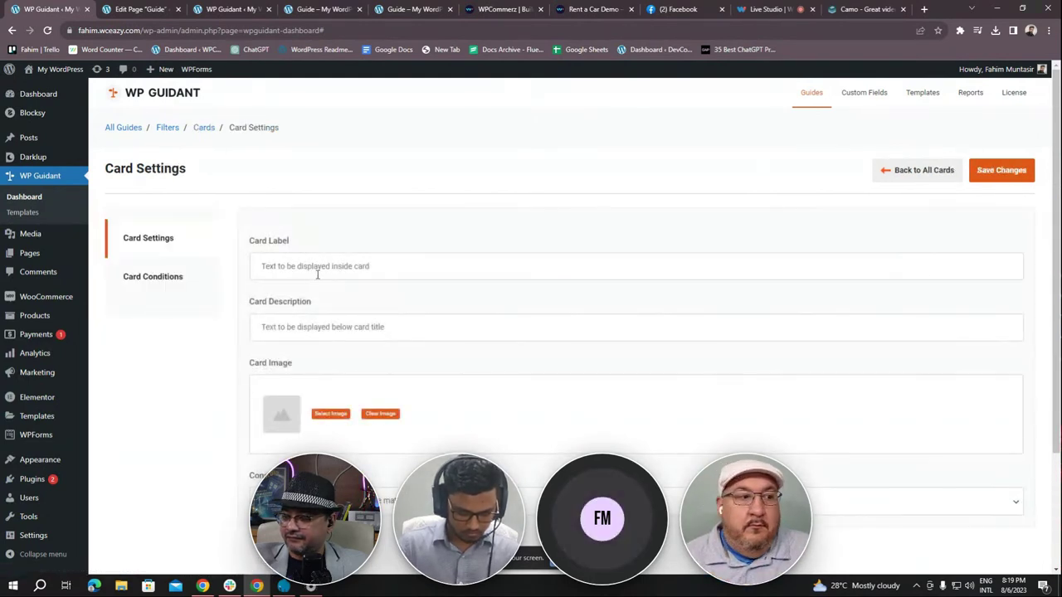
click(333, 267)
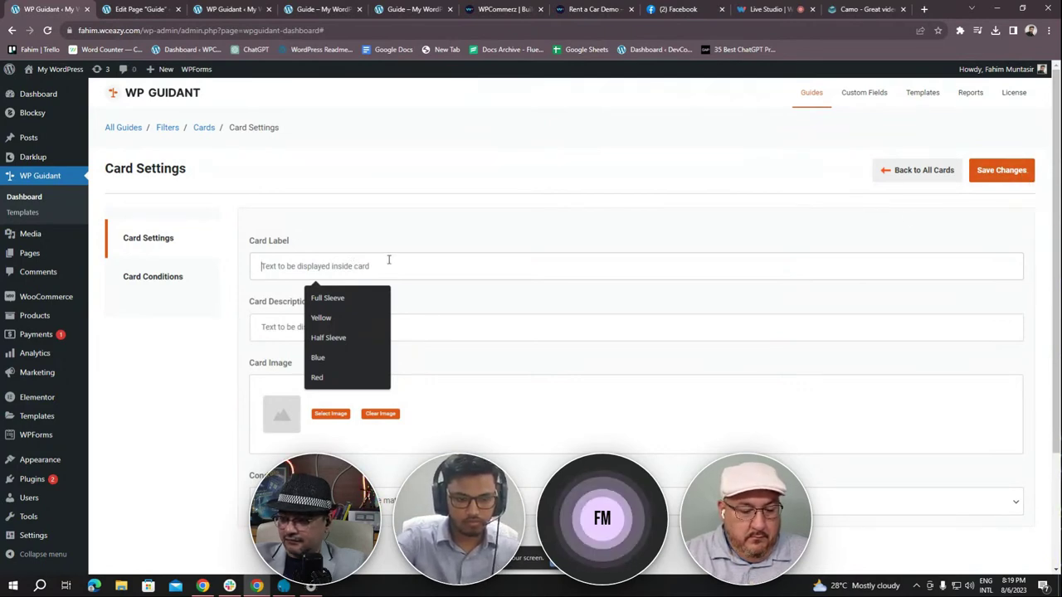
text(F)
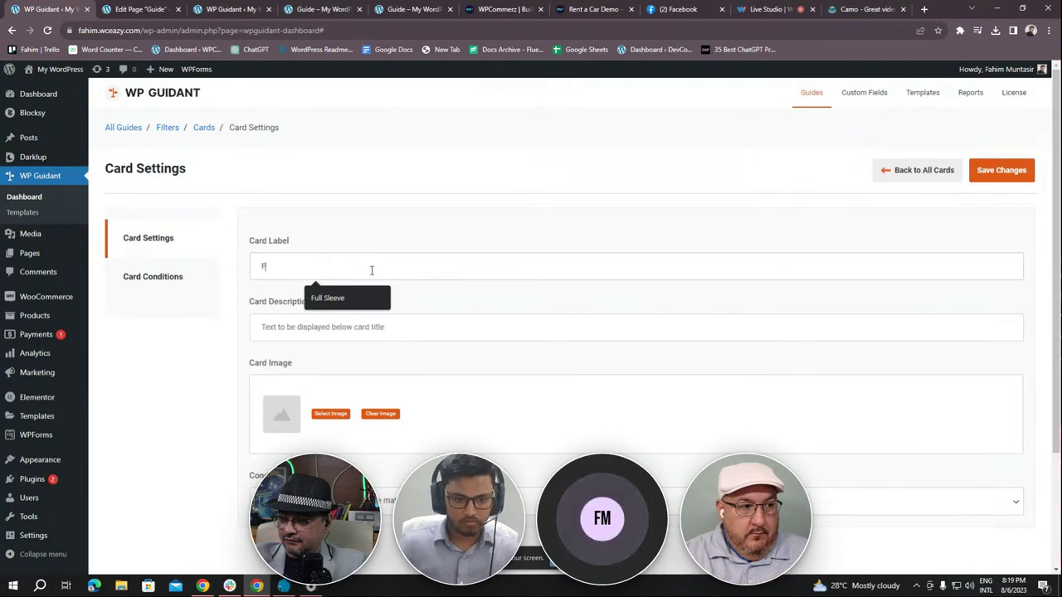
text(ull)
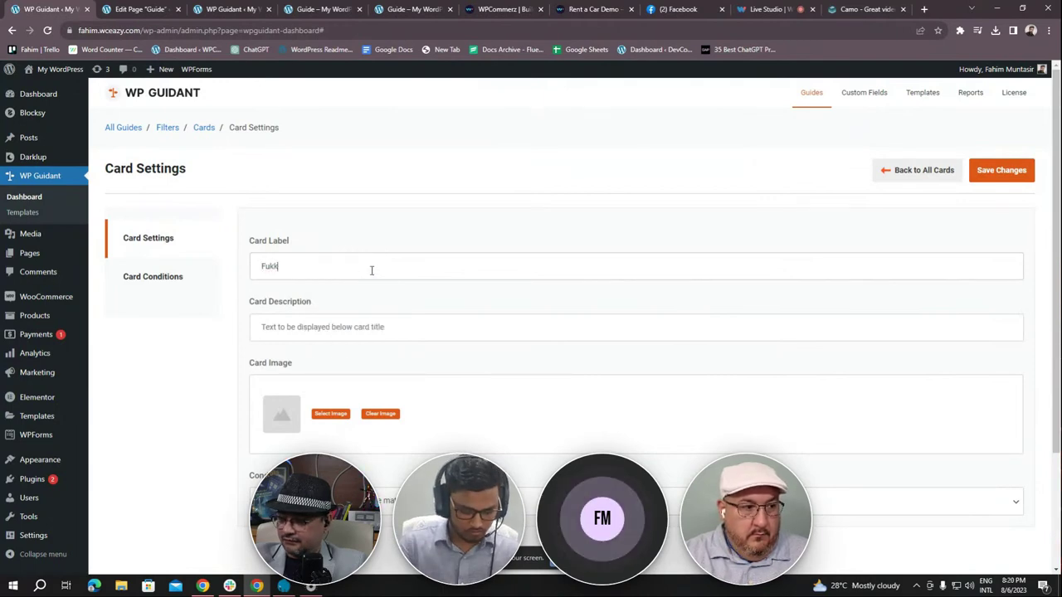
key(BackSpace)
key(BackSpace)
text(ll Sle)
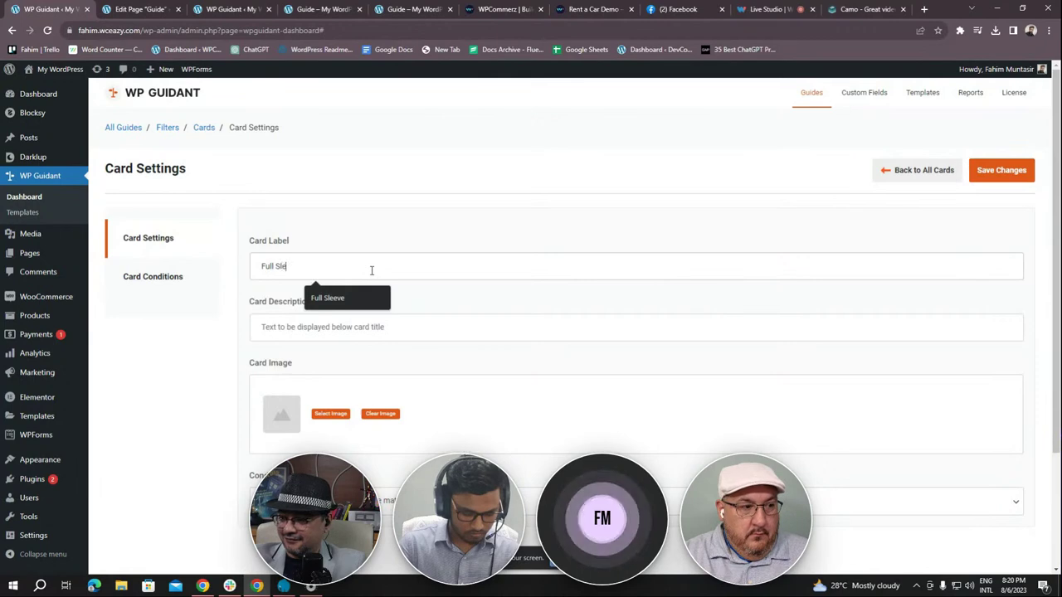
text(eve)
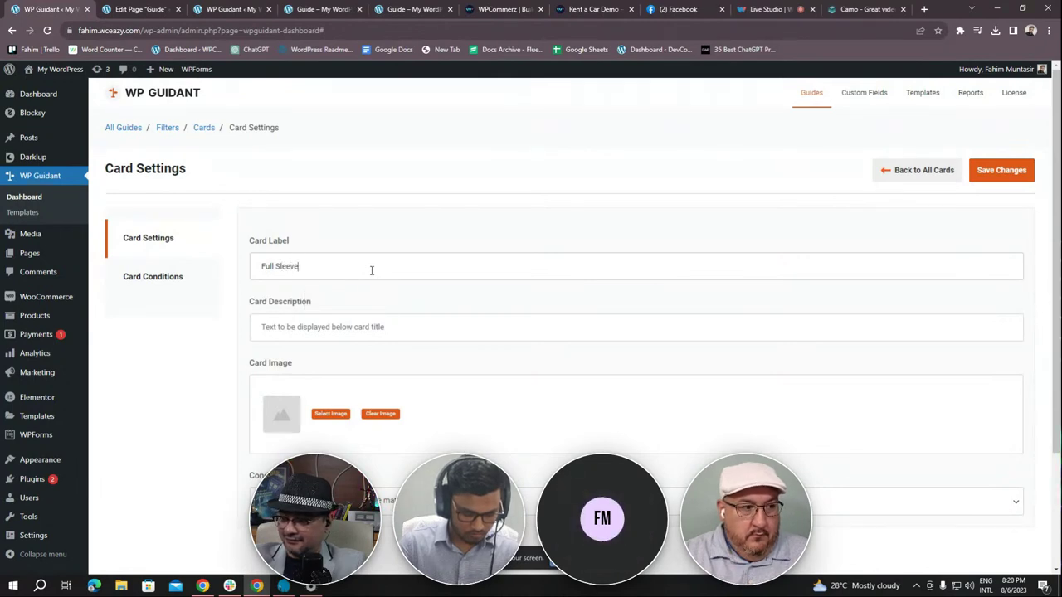
click(399, 325)
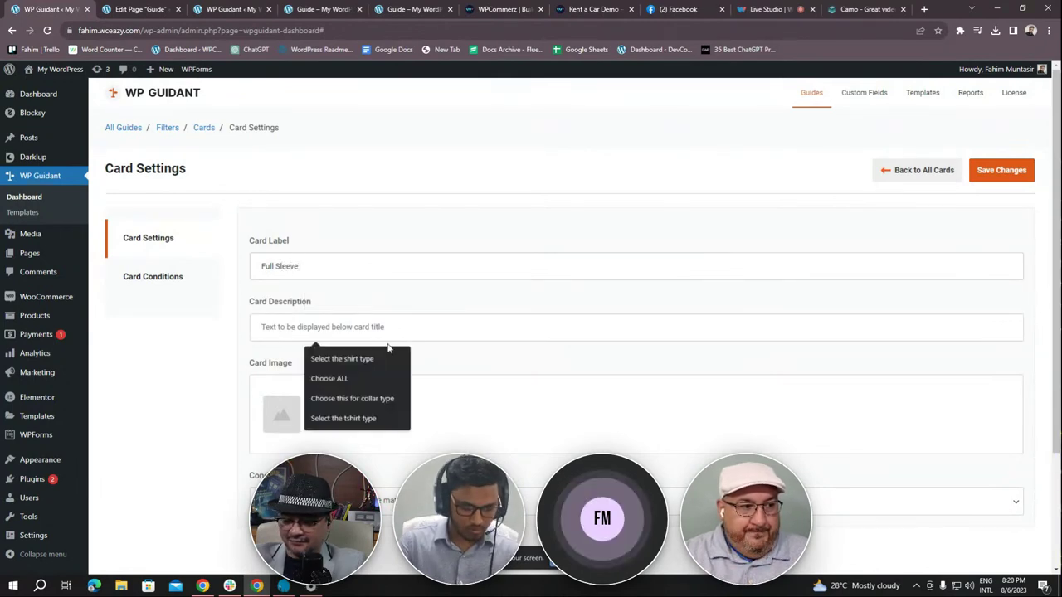
click(363, 358)
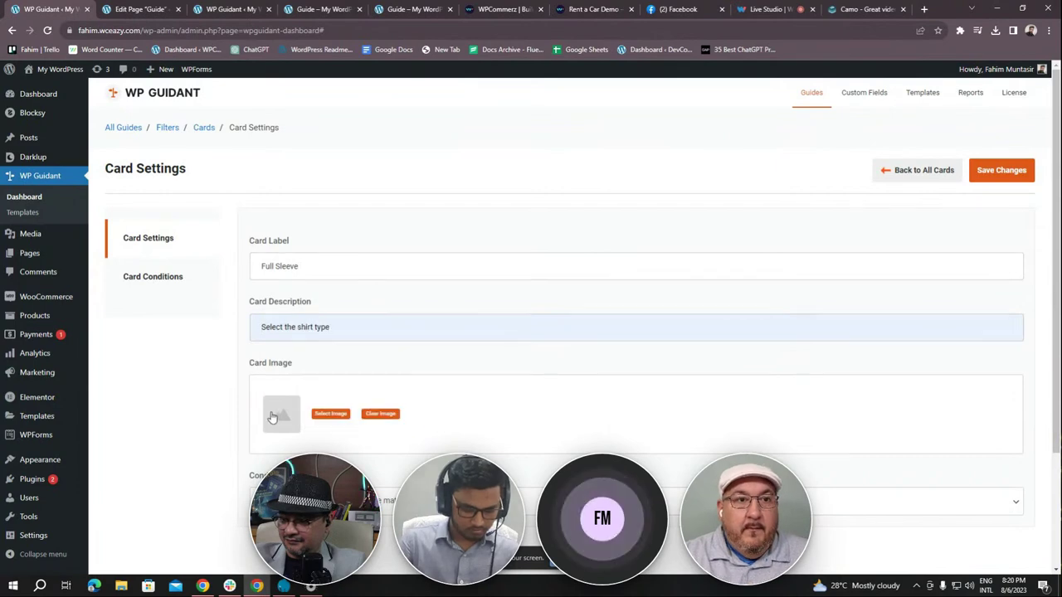
Assign the grey long-sleeve image Full-Sleeve.jpg from the media library to the card and save the changes
click(332, 415)
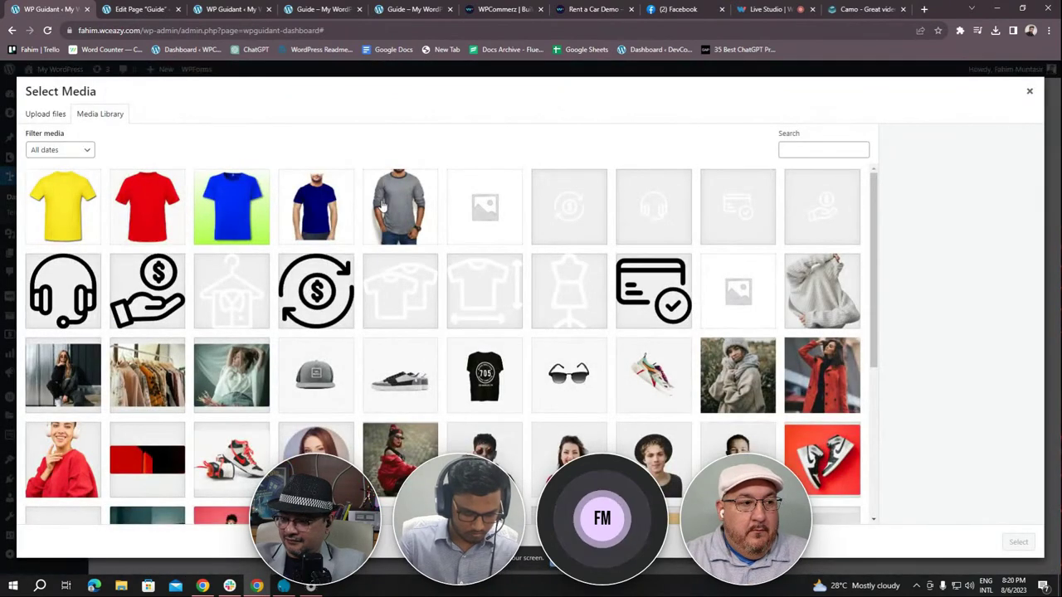
click(383, 206)
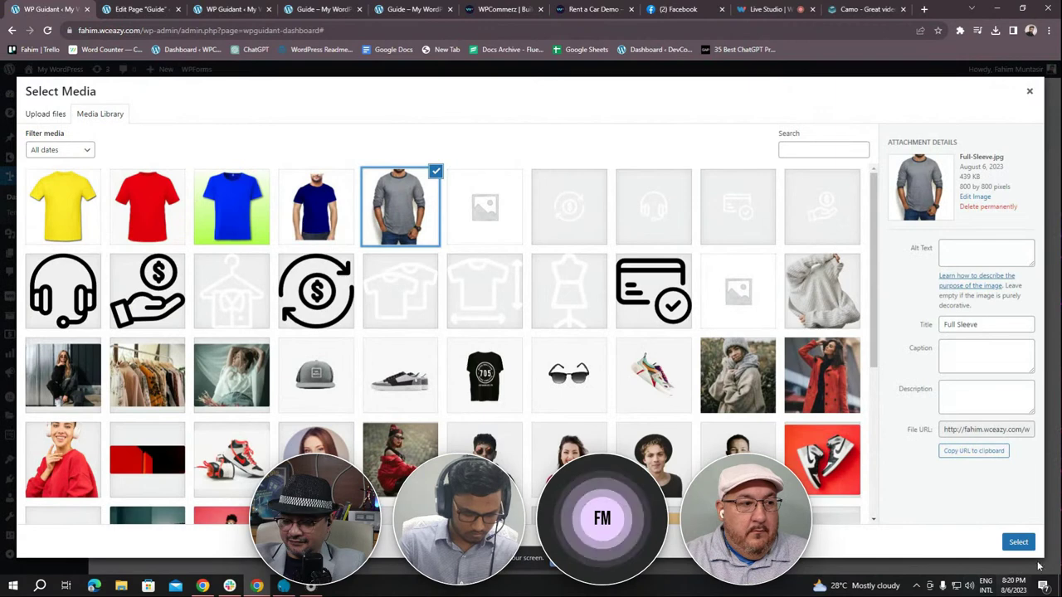
click(1017, 542)
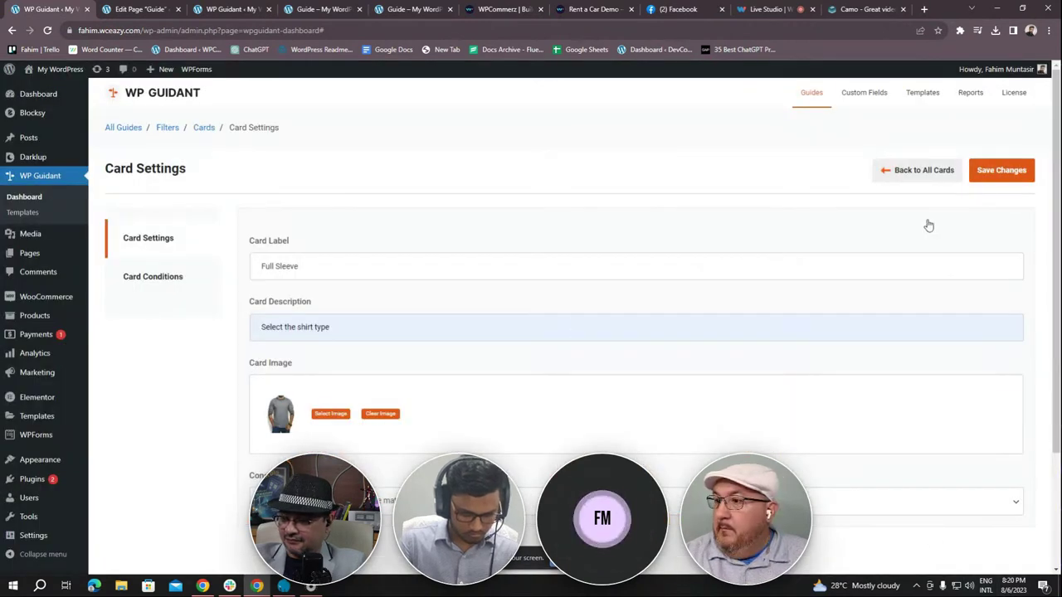
click(1014, 173)
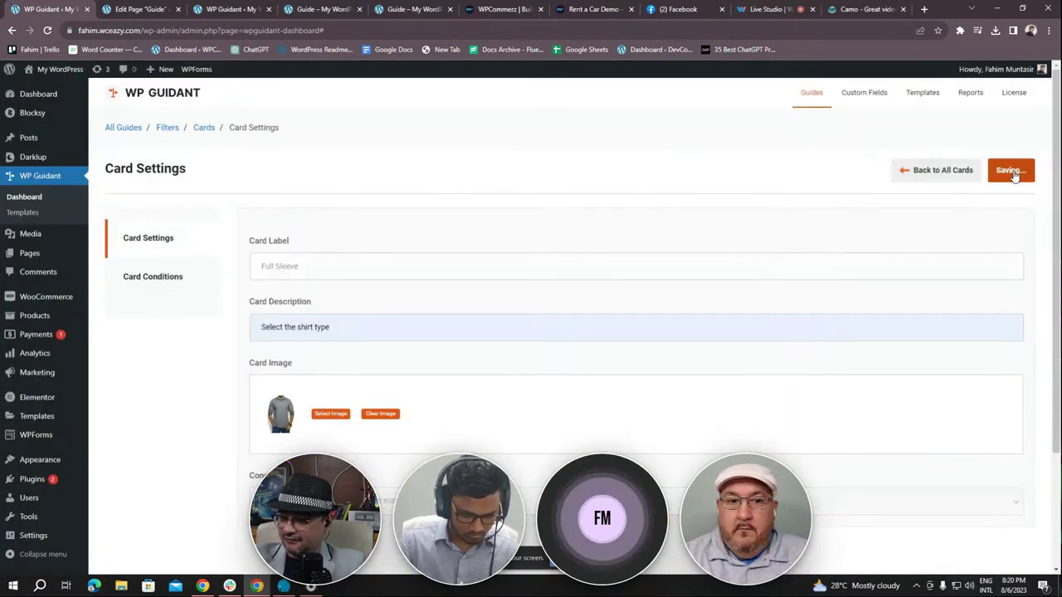
Check the card's conditions, save the card, and return to the list of card items
click(160, 278)
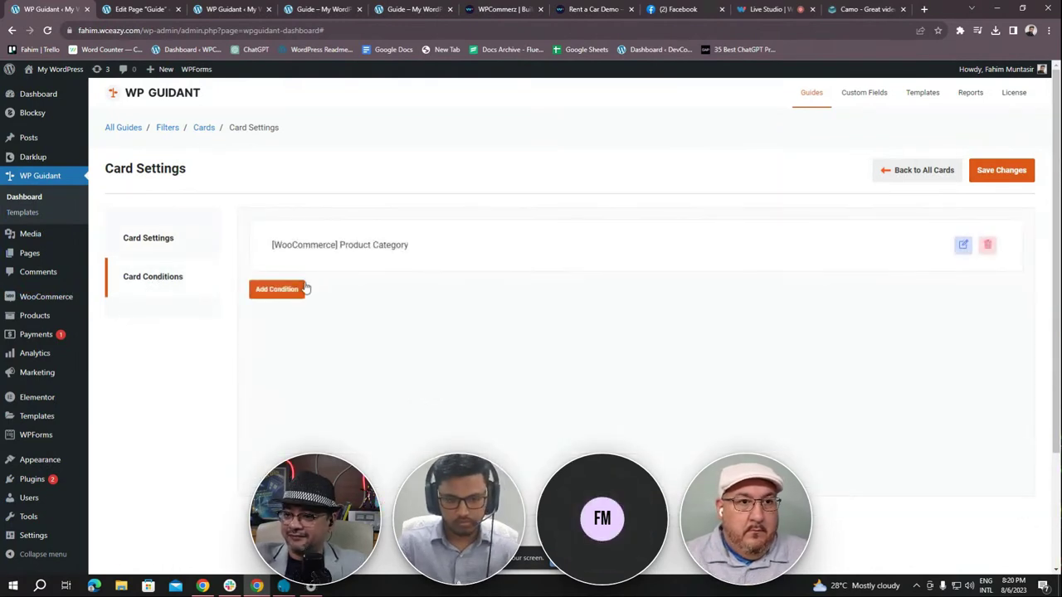
click(993, 178)
click(946, 176)
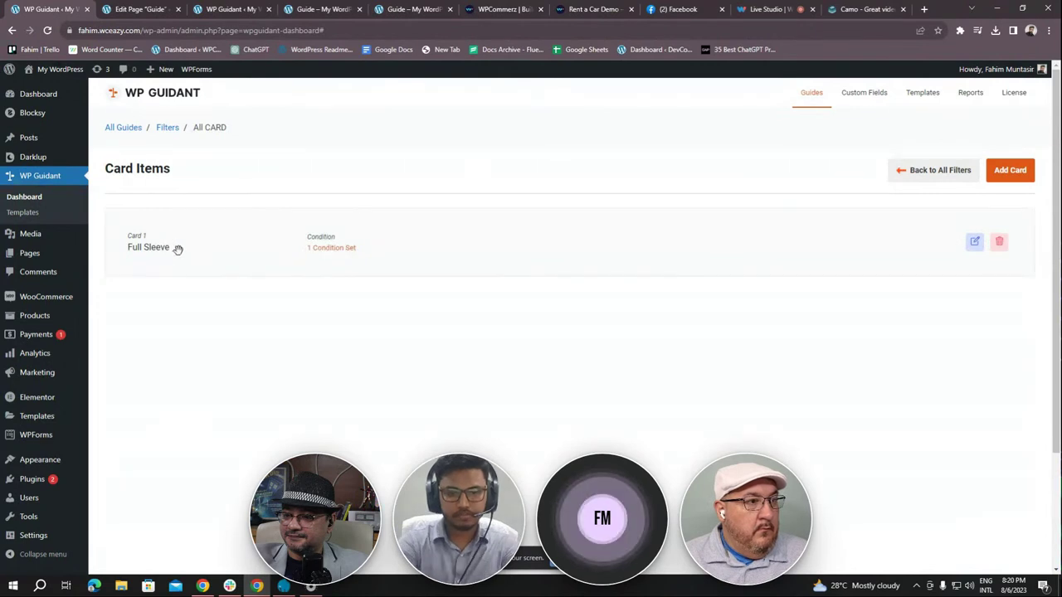
Add a second card with the label "Half Sleeve" and the description "Select the shirt type"
click(1016, 170)
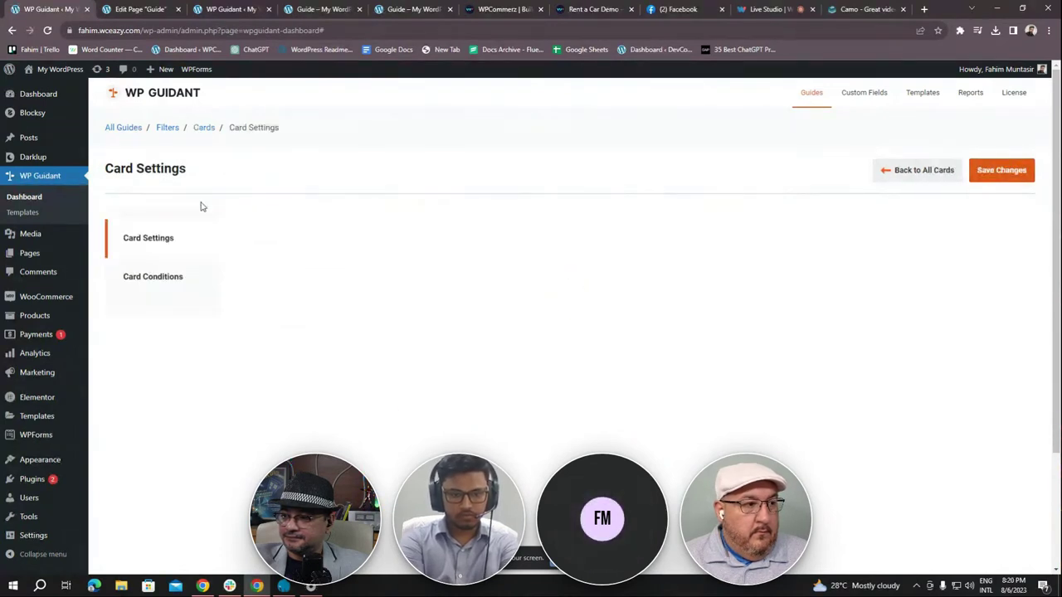
click(332, 266)
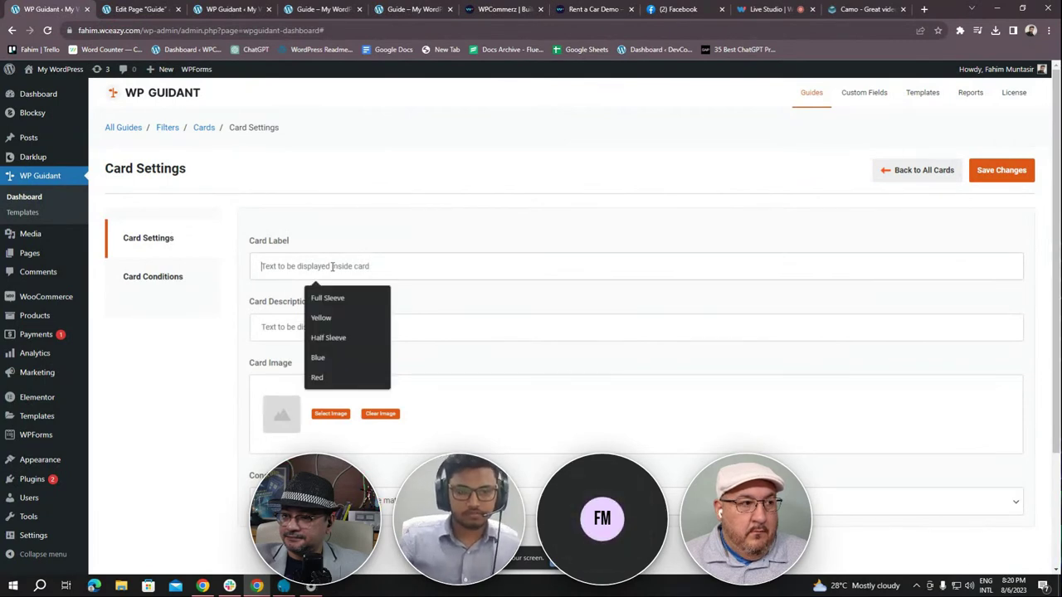
text(Hal)
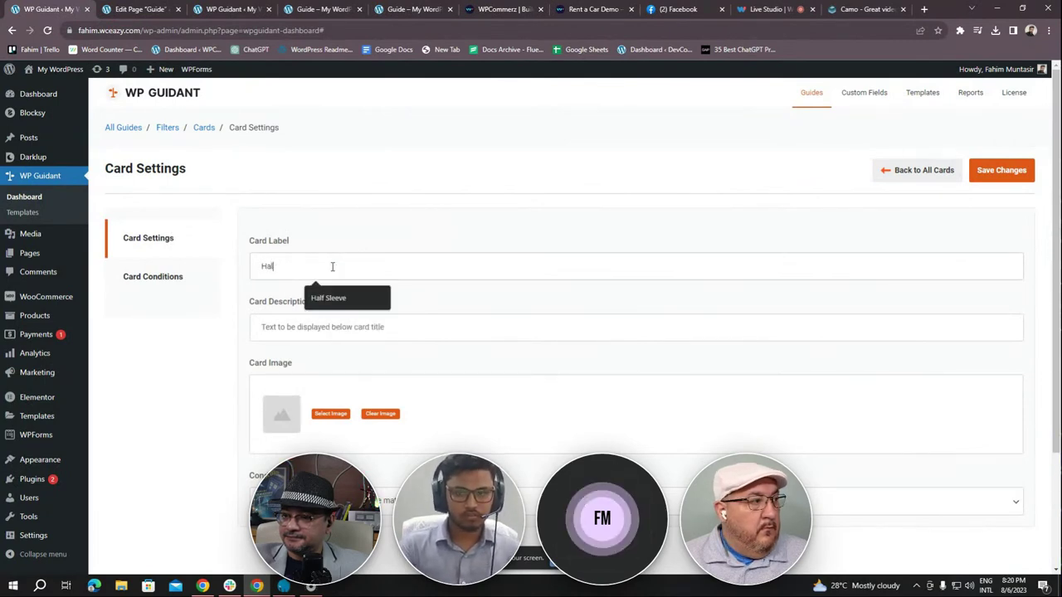
text(f Sl)
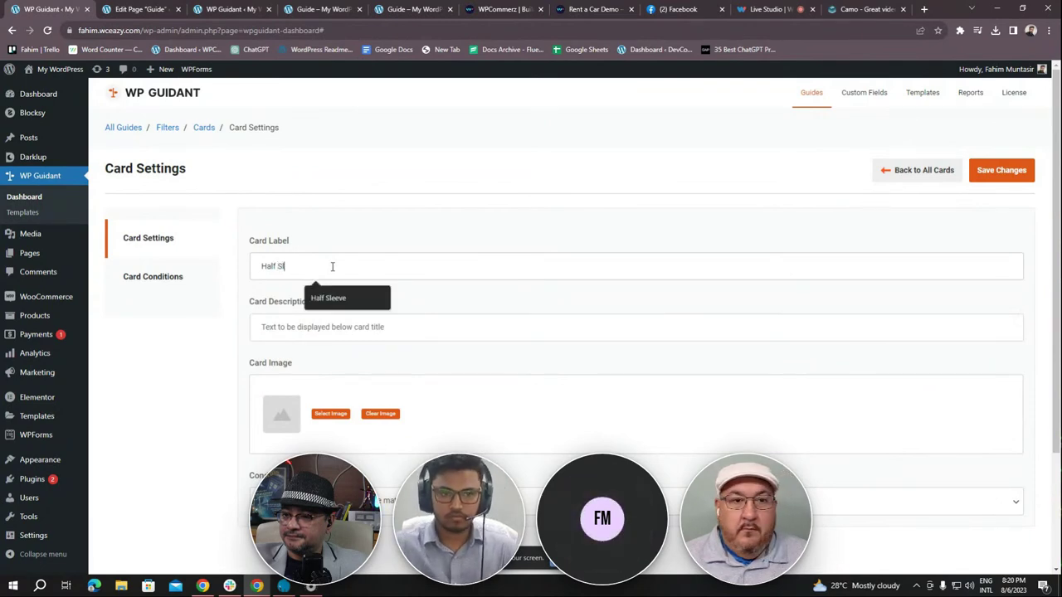
text(eeve)
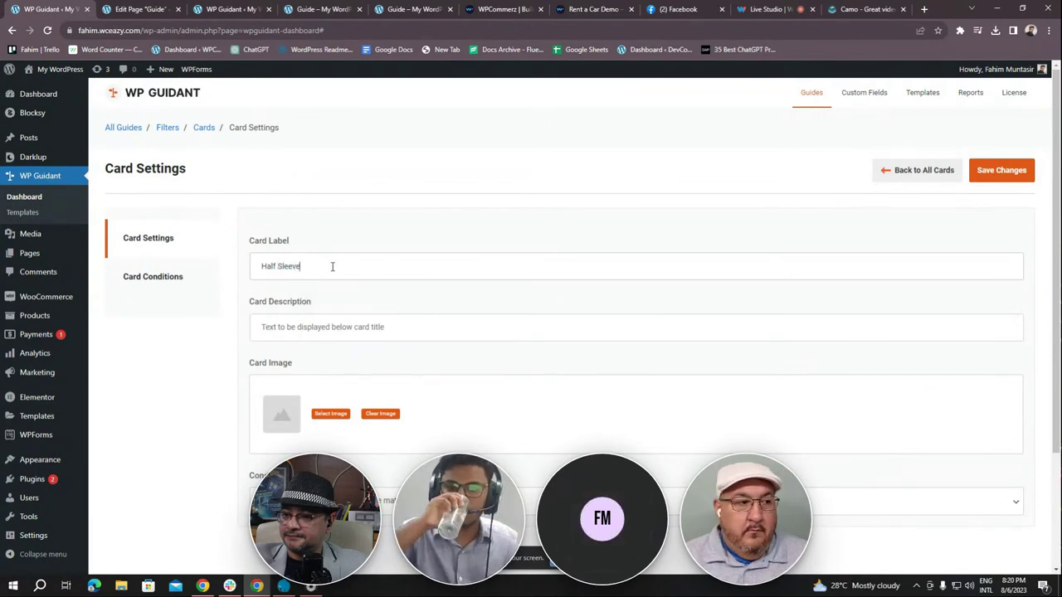
click(406, 332)
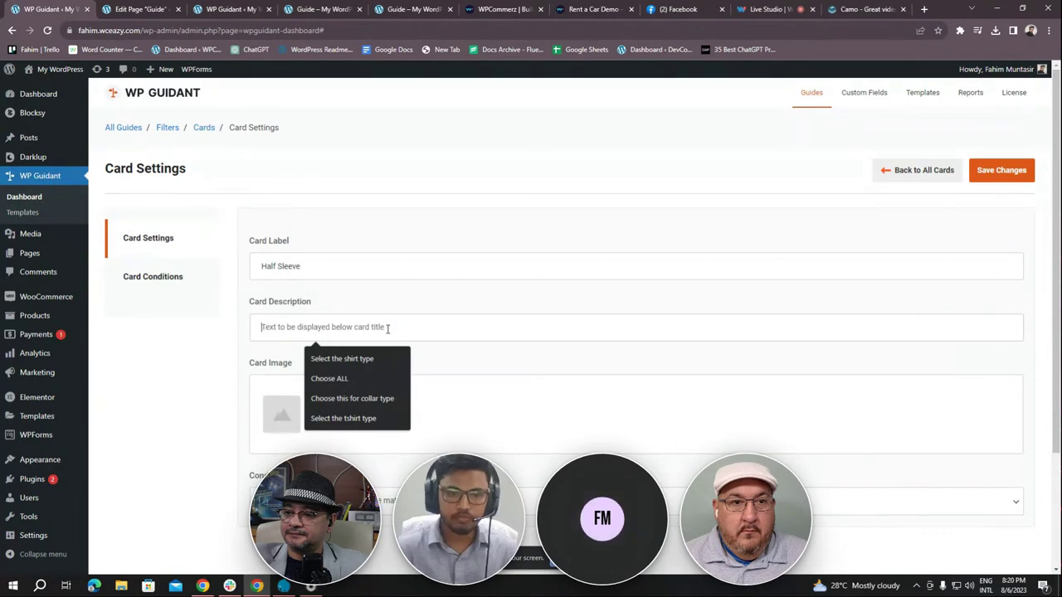
click(365, 359)
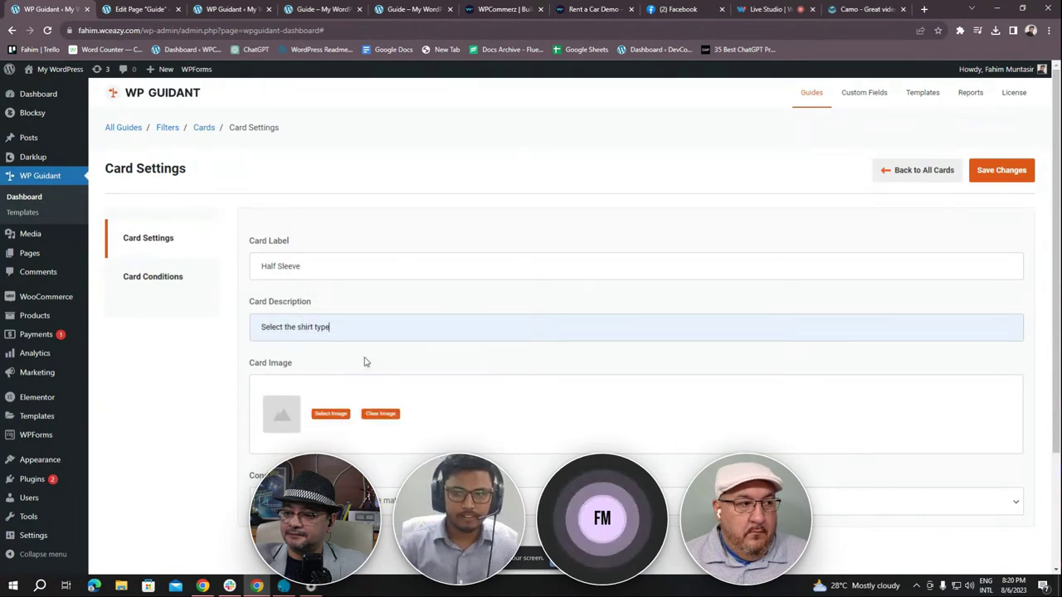
Choose the navy short-sleeve image Half-Sleeve.jpg from the media library as the new card's image
click(328, 414)
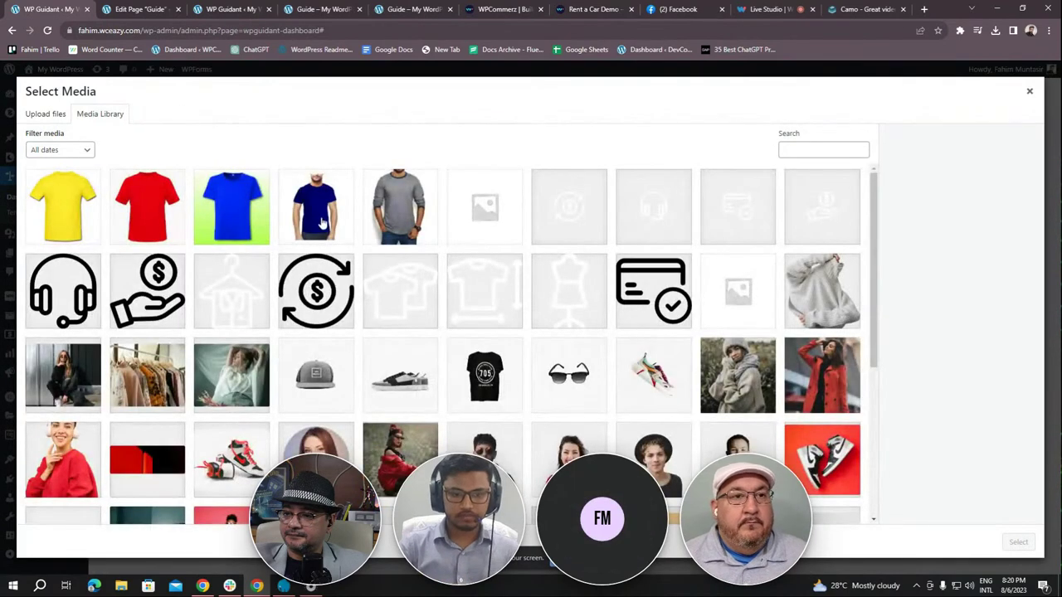
click(323, 222)
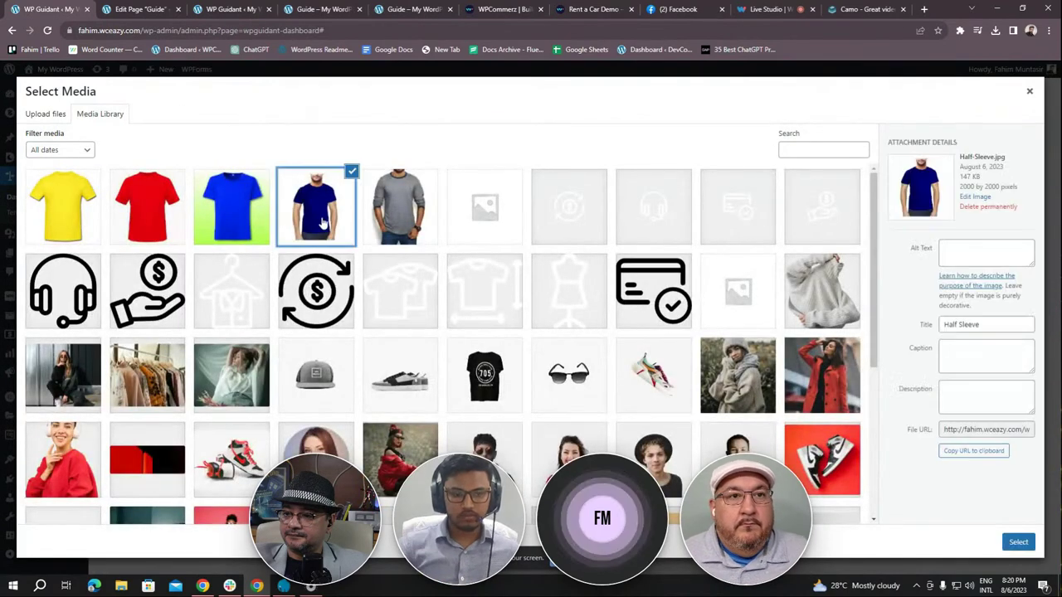
click(1017, 543)
scroll(282, 360, down, 2)
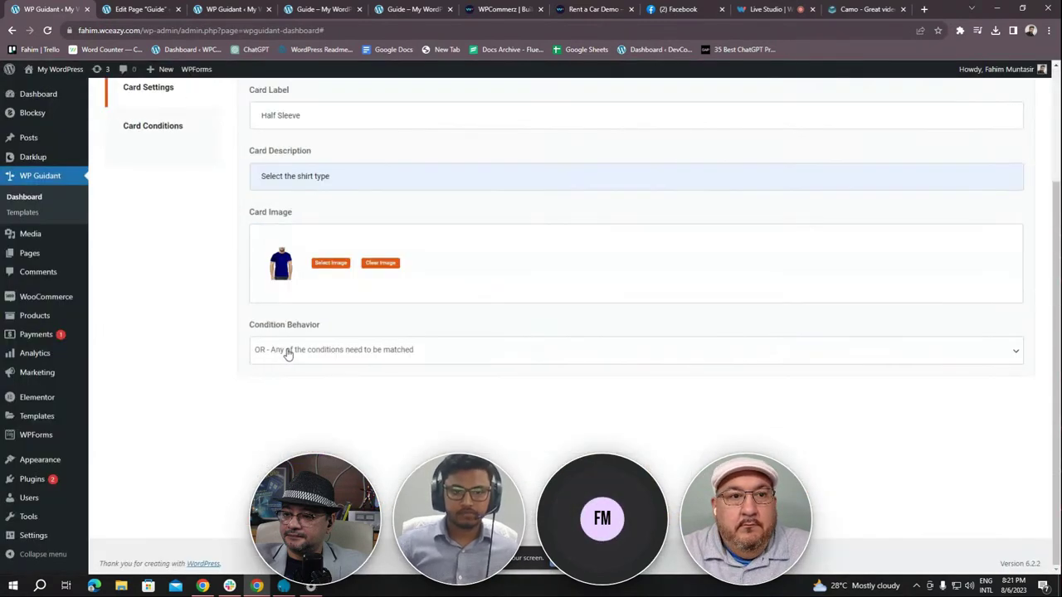
scroll(221, 339, up, 2)
Start a new condition for the card on the WooCommerce Product Category attribute with the matching type Equal
click(177, 282)
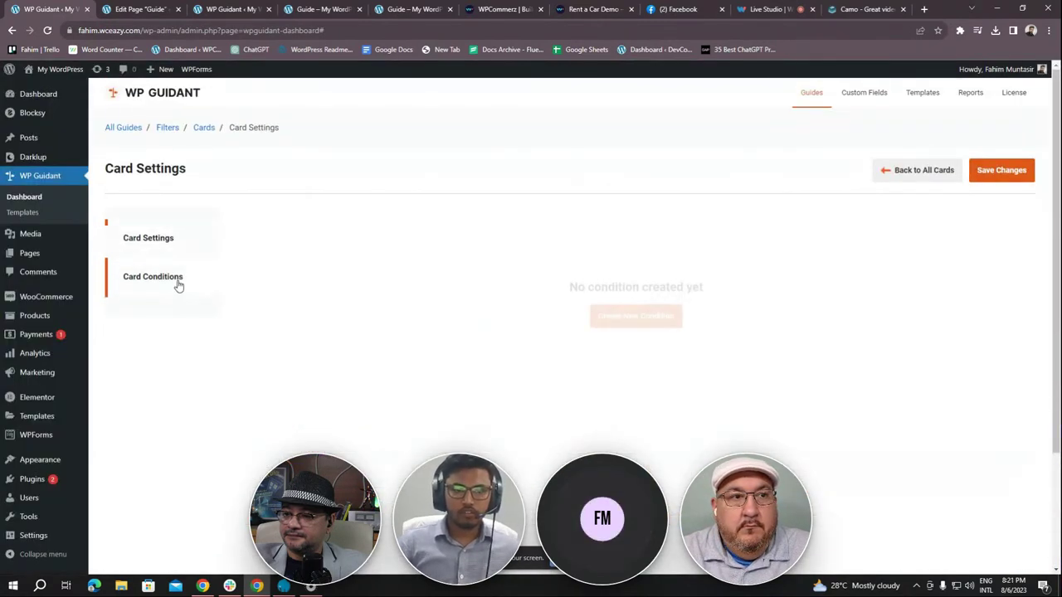
click(626, 322)
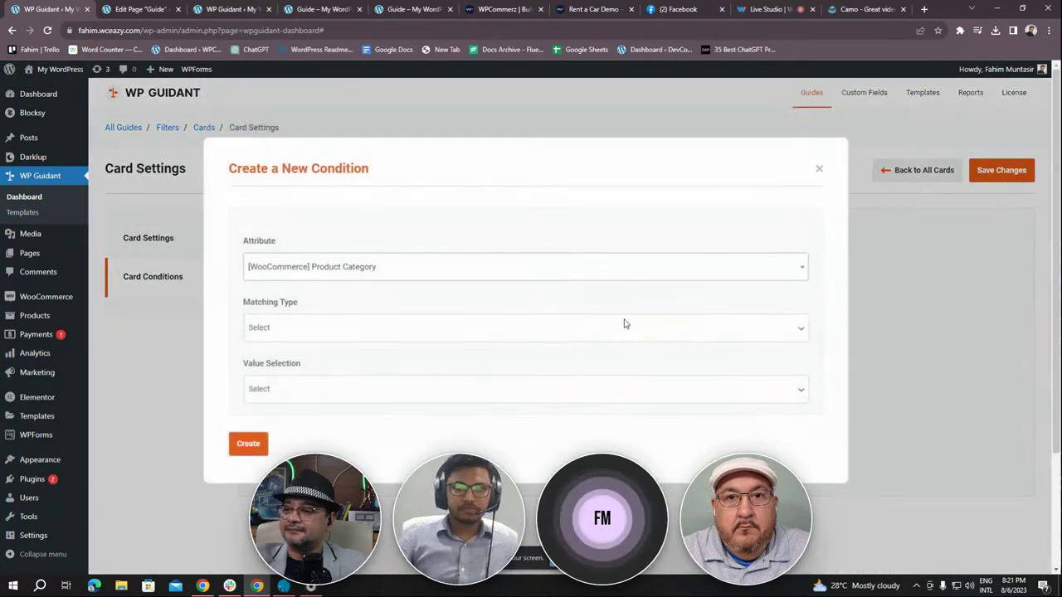
click(438, 282)
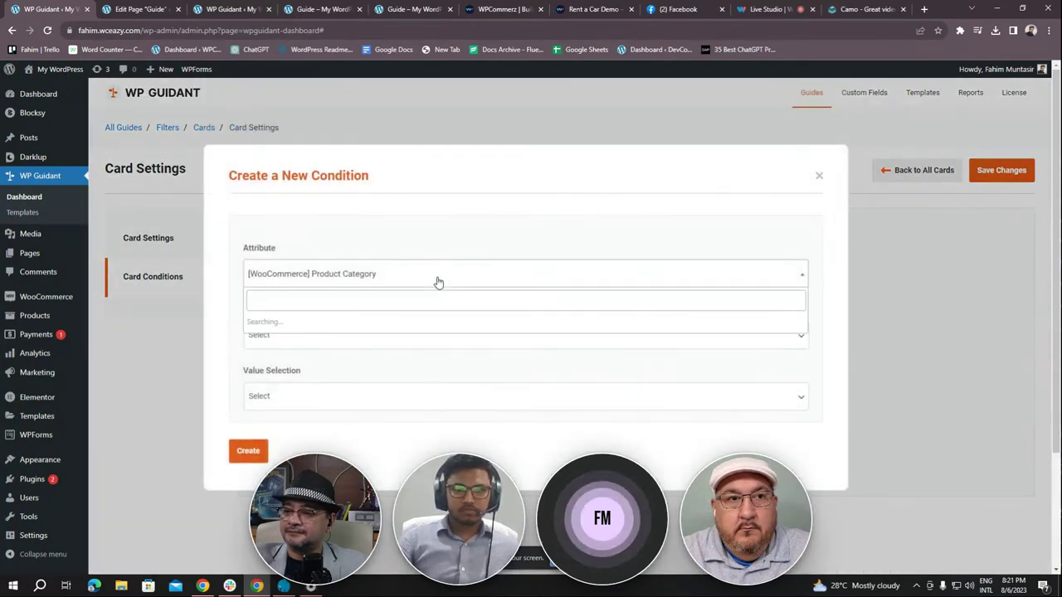
click(413, 282)
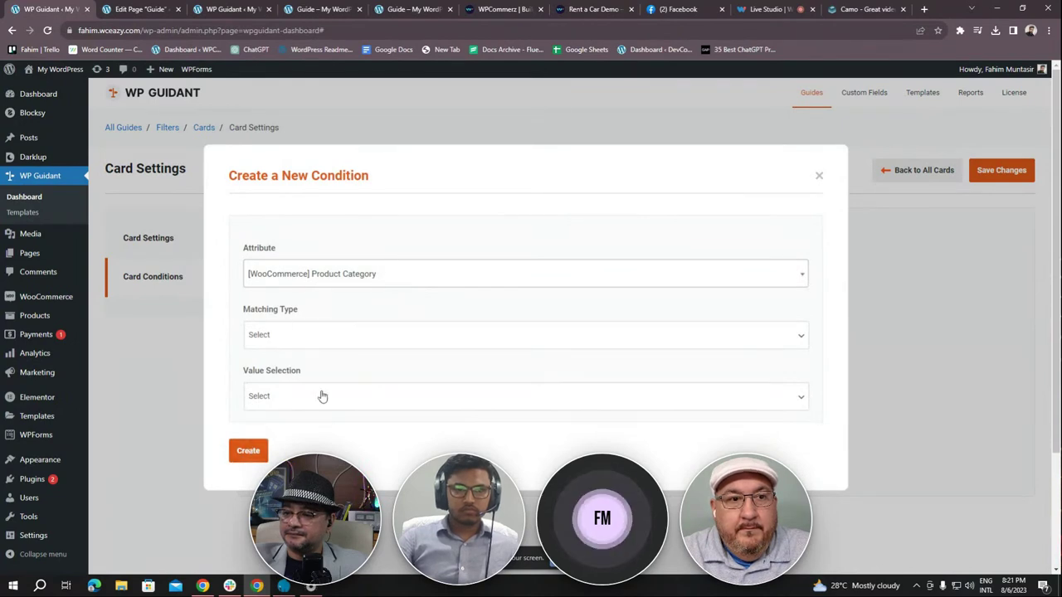
click(307, 342)
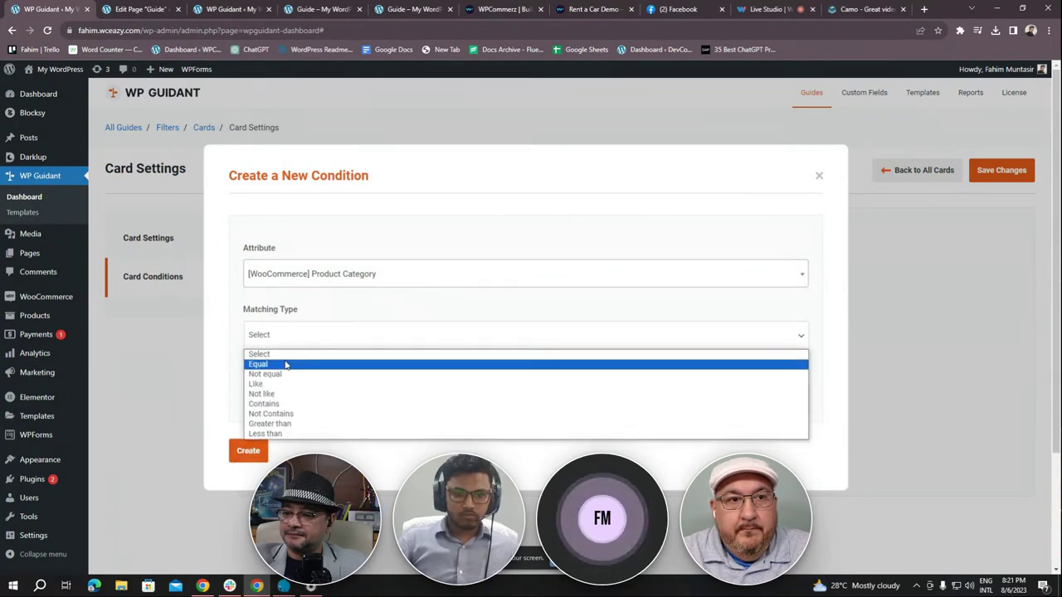
click(285, 365)
Set the condition's value selection to From WordPress Settings, create the condition, and return to the list of card items
click(279, 400)
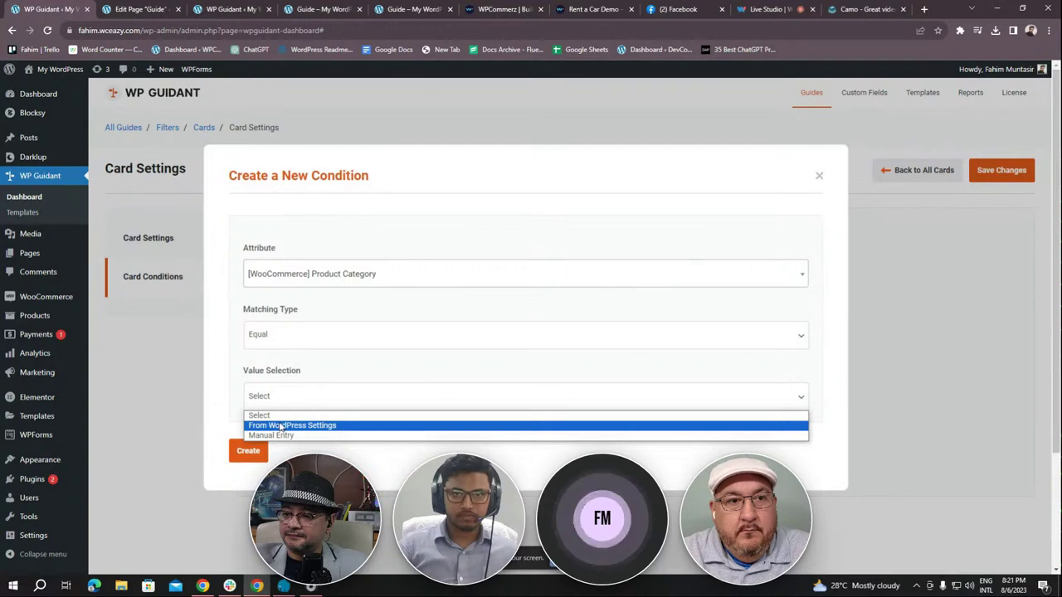
click(280, 425)
scroll(254, 428, down, 1)
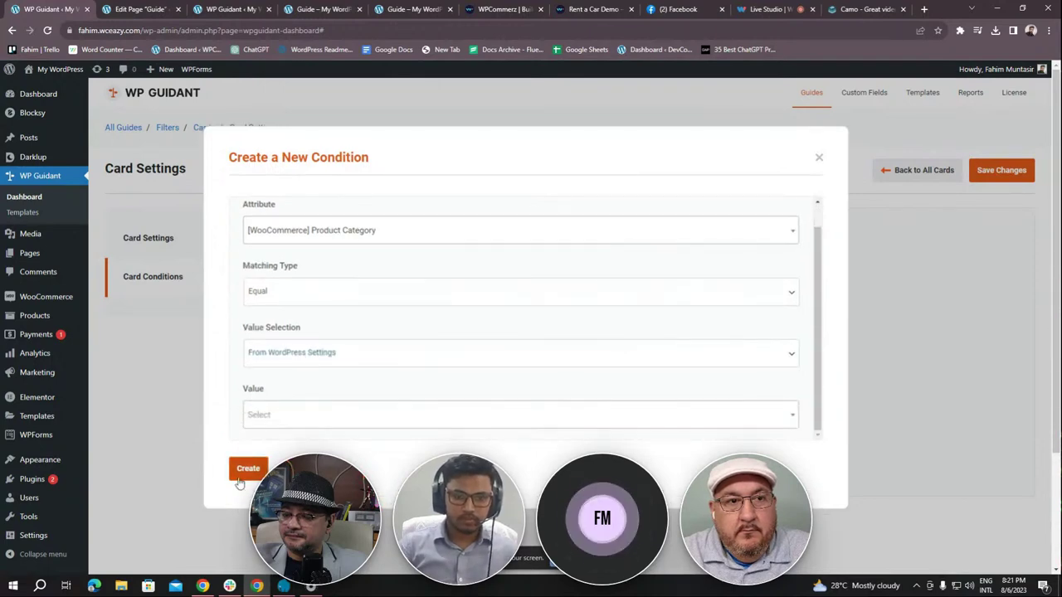
click(240, 470)
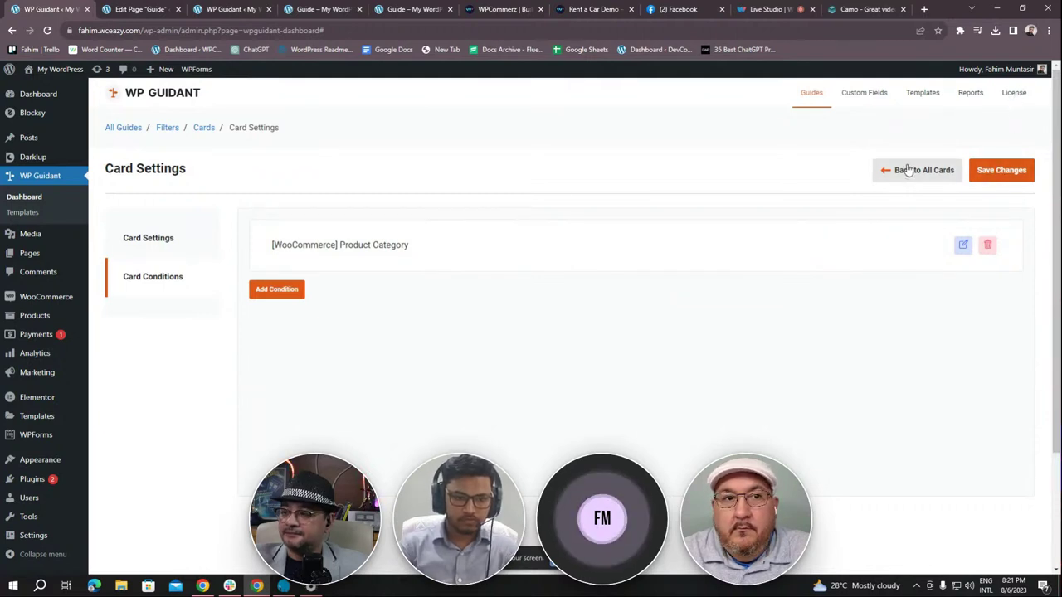
click(908, 170)
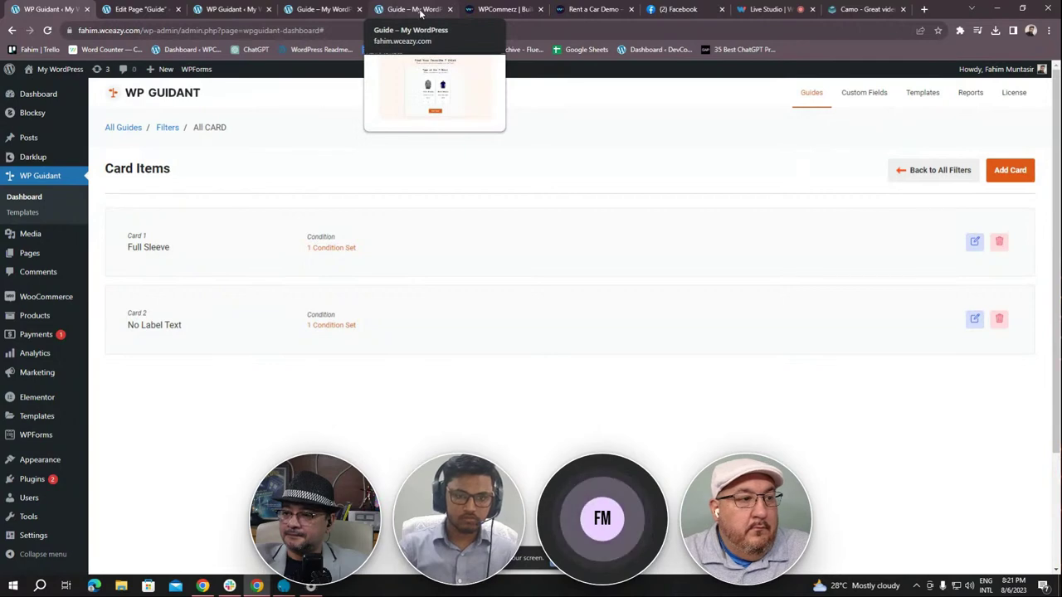
Reload the published Guide page and examine the cards under "Type of the T-shirt"
click(350, 7)
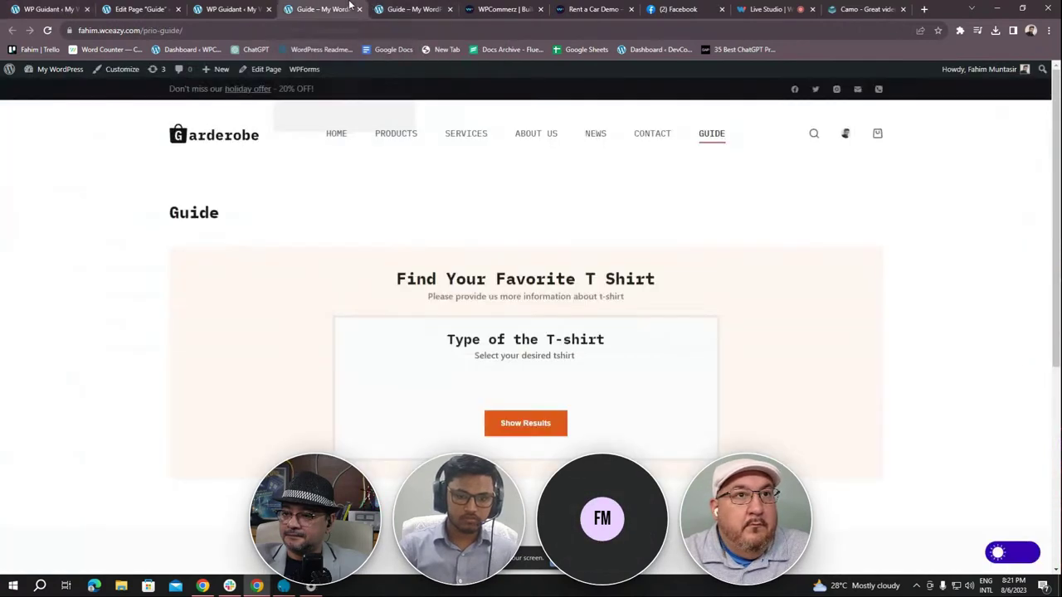
click(47, 30)
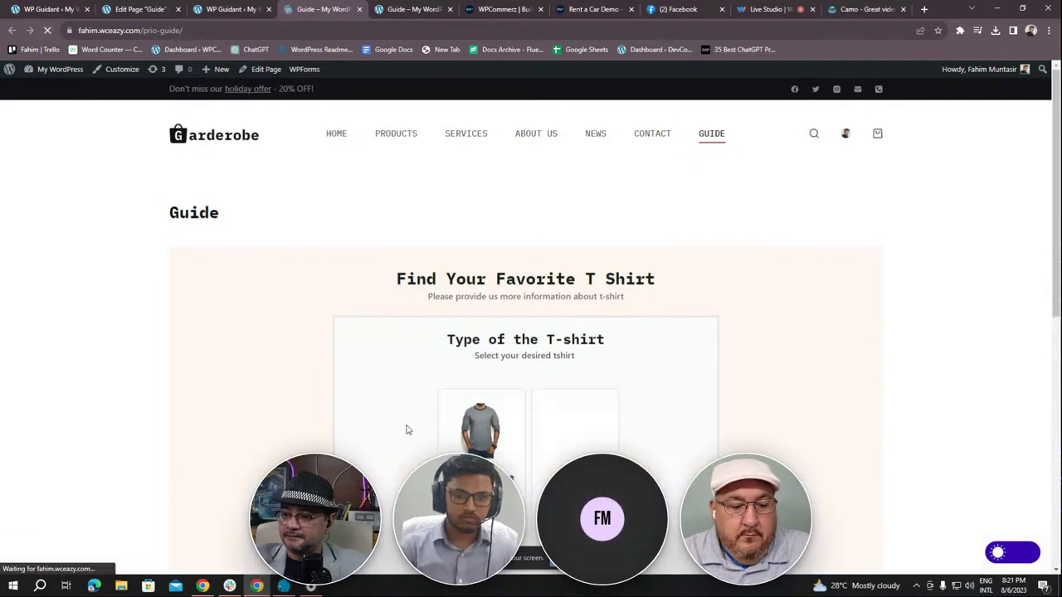
scroll(379, 367, down, 1)
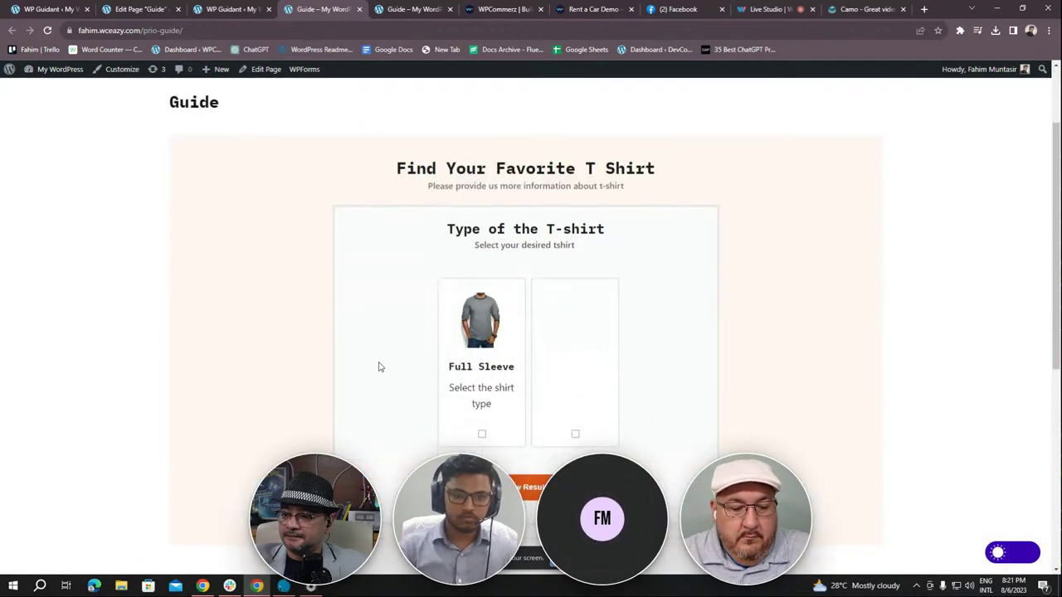
scroll(379, 367, up, 1)
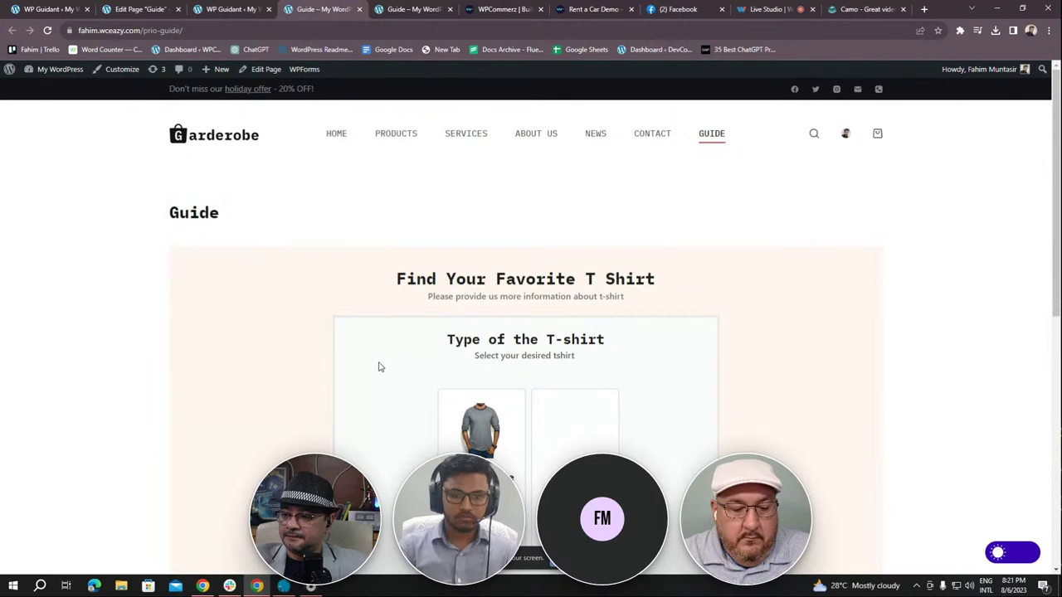
scroll(379, 366, down, 1)
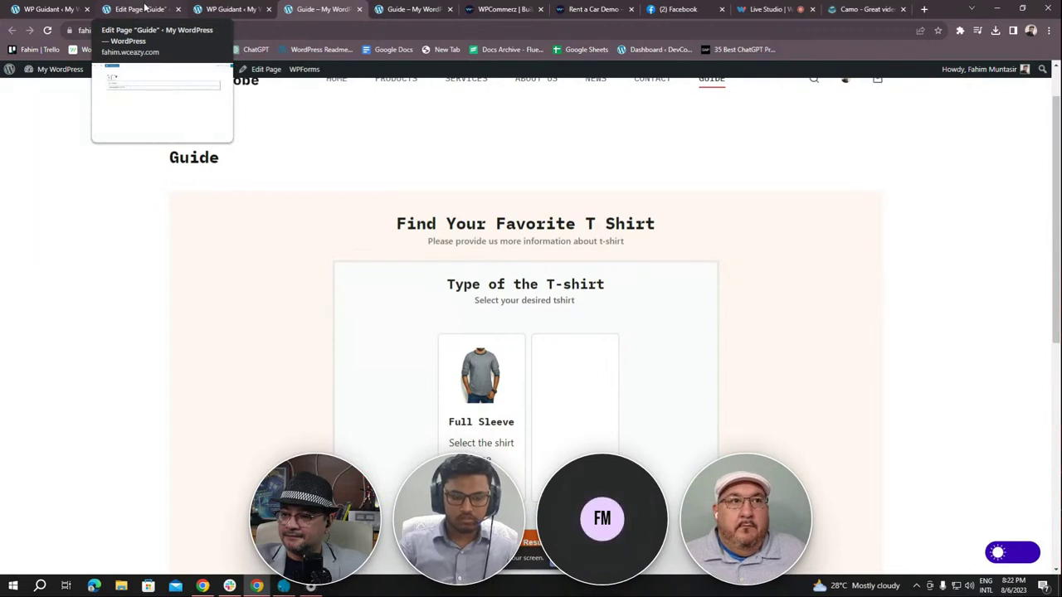
Reopen Card 2 from the card items, setting its label to "Half Sleeve" and its description to "Select the shirt type"
click(144, 6)
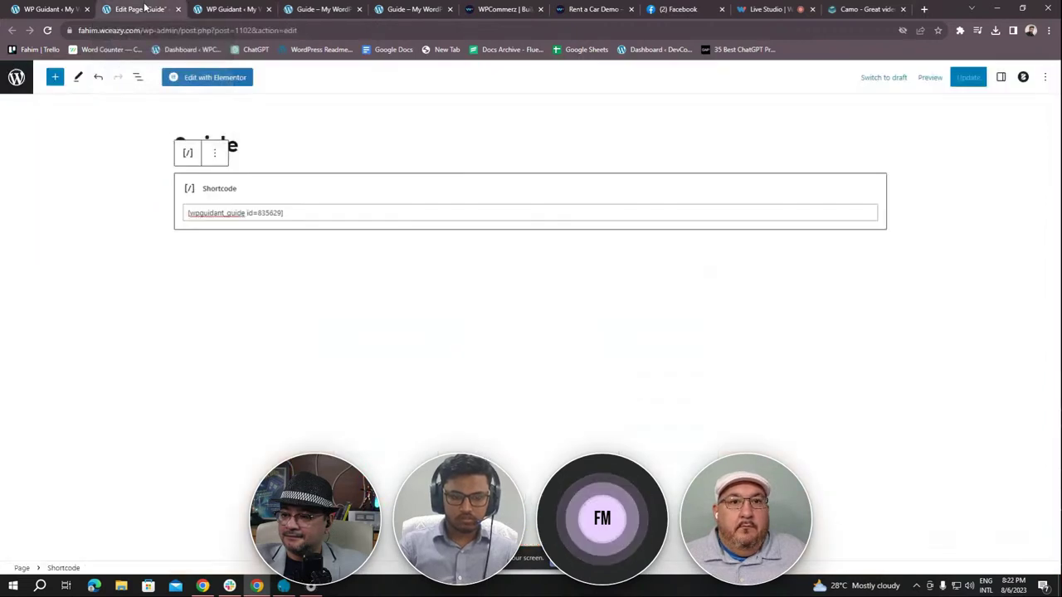
click(41, 6)
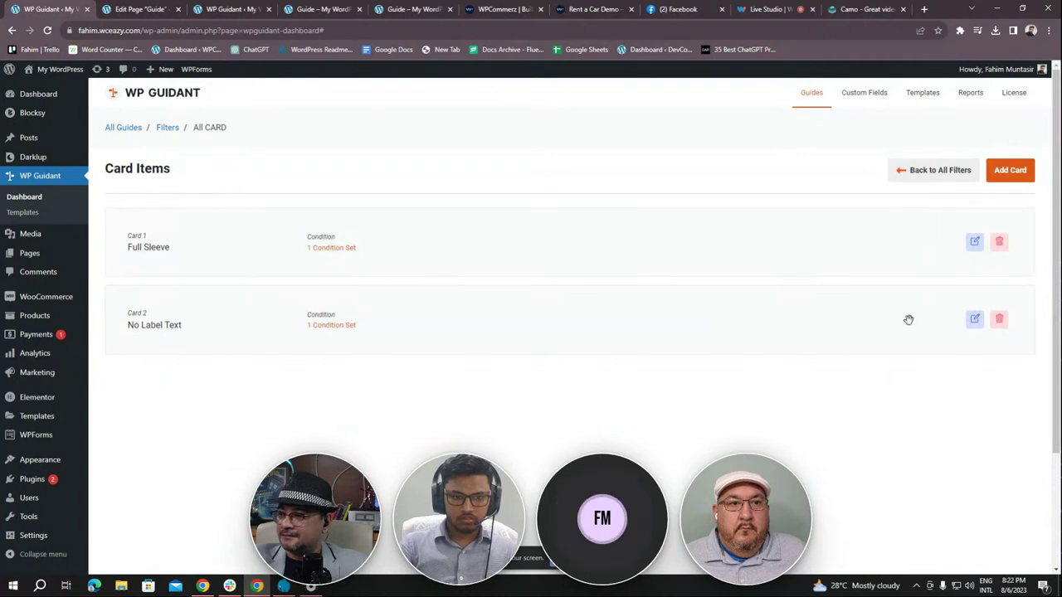
click(976, 321)
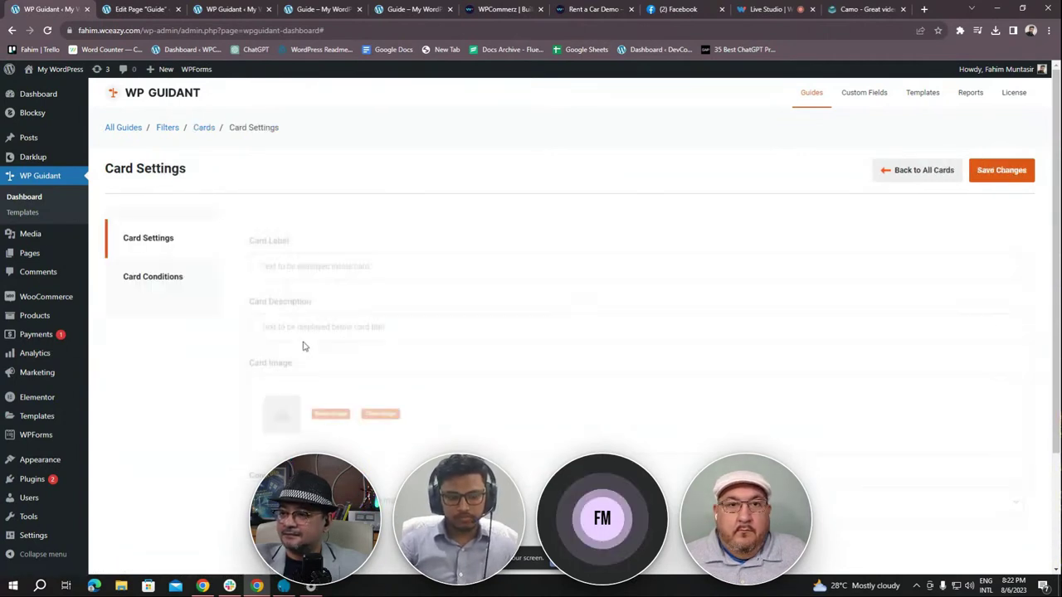
click(300, 266)
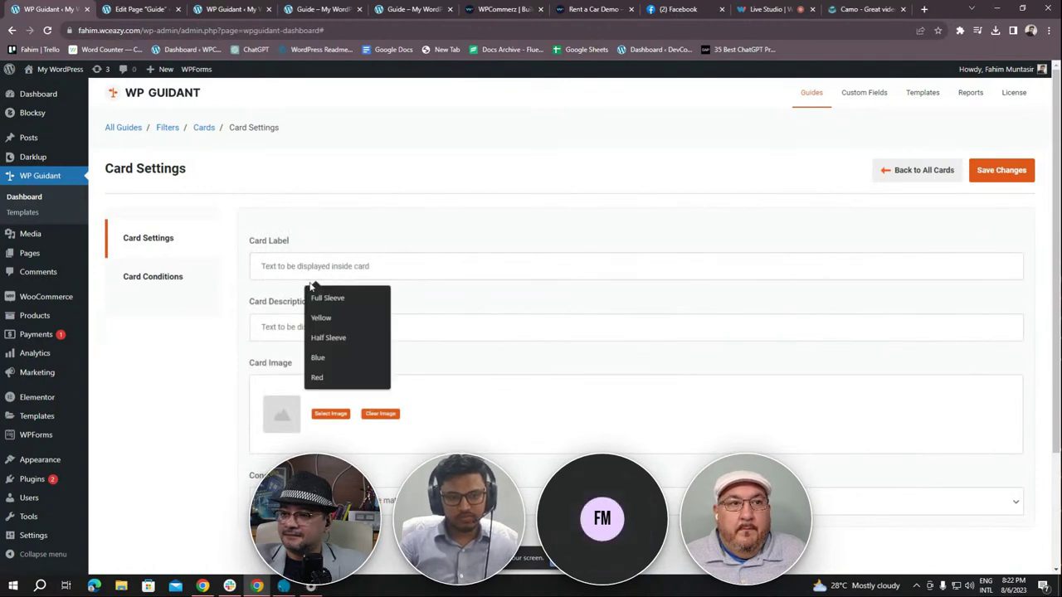
click(328, 337)
click(284, 329)
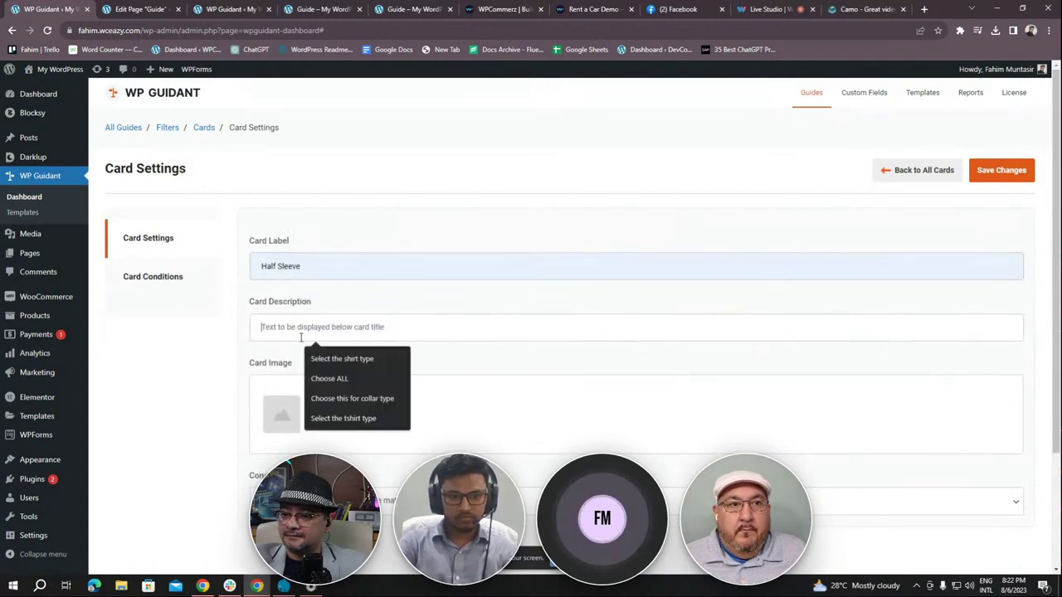
click(324, 358)
Assign the navy short-sleeve image Half-Sleeve.jpg from the media library to Card 2 and save the changes
click(329, 414)
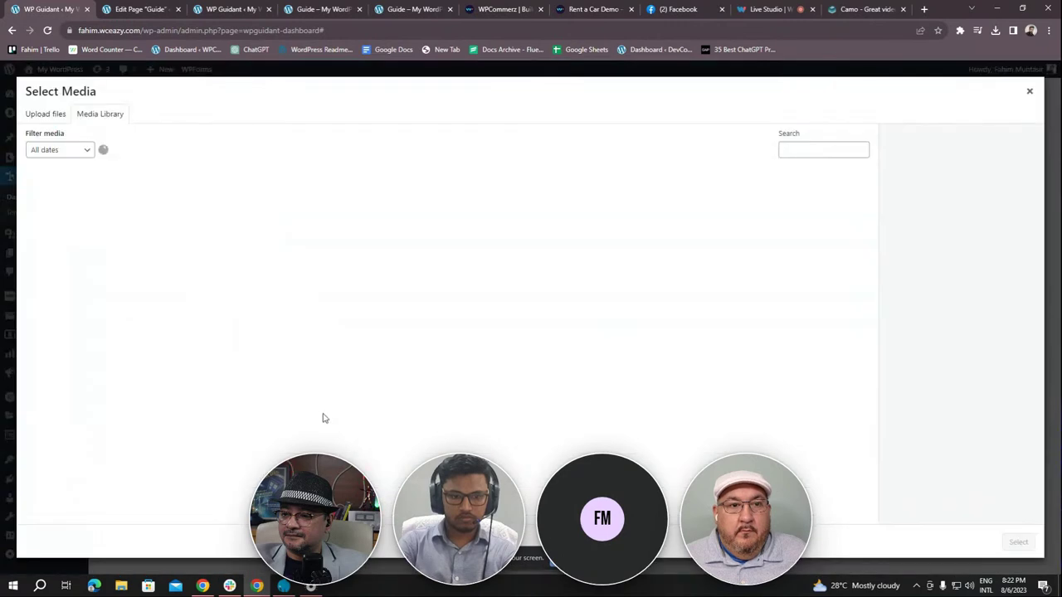
click(331, 207)
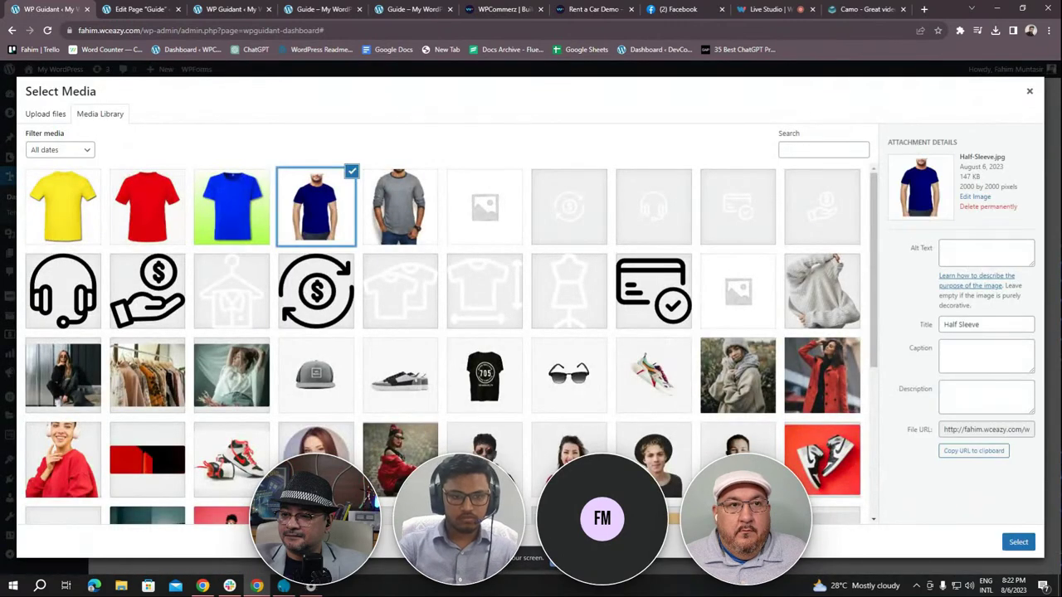
click(1020, 543)
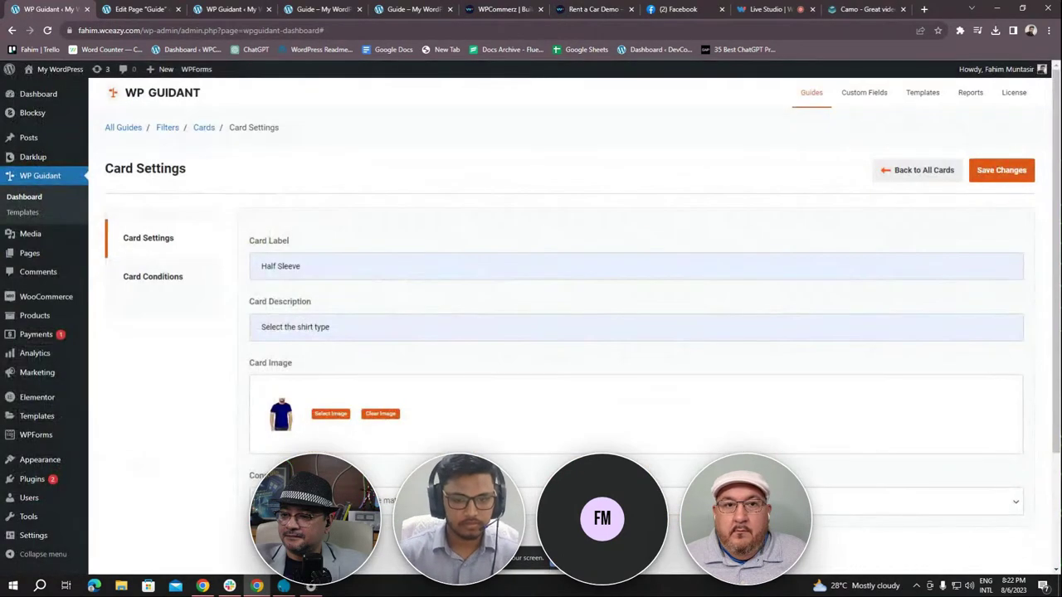
click(1017, 174)
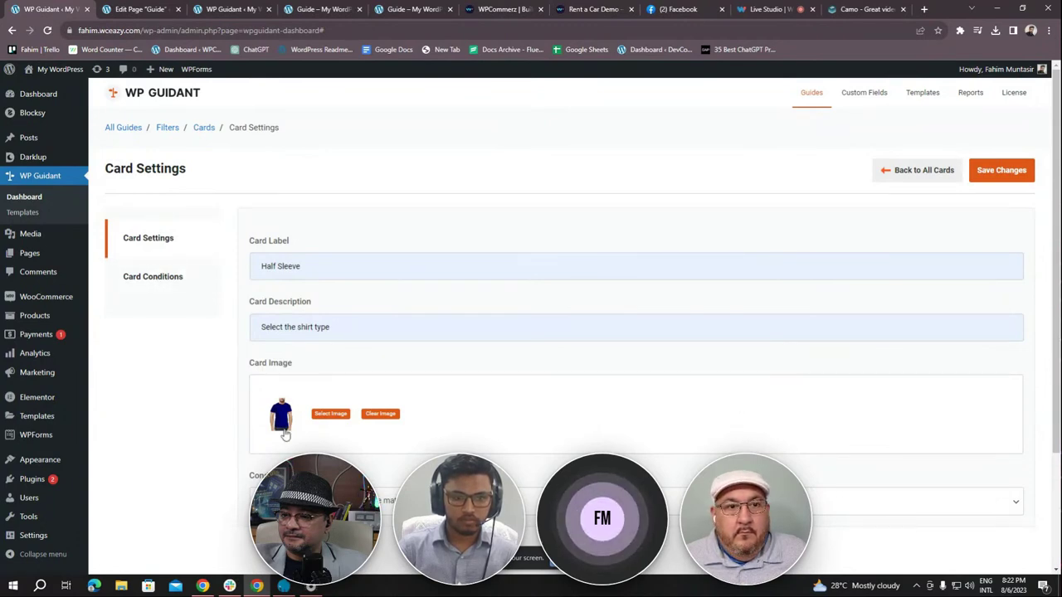
Check the Half Sleeve card's conditions, return to its settings, and save the card again
click(154, 276)
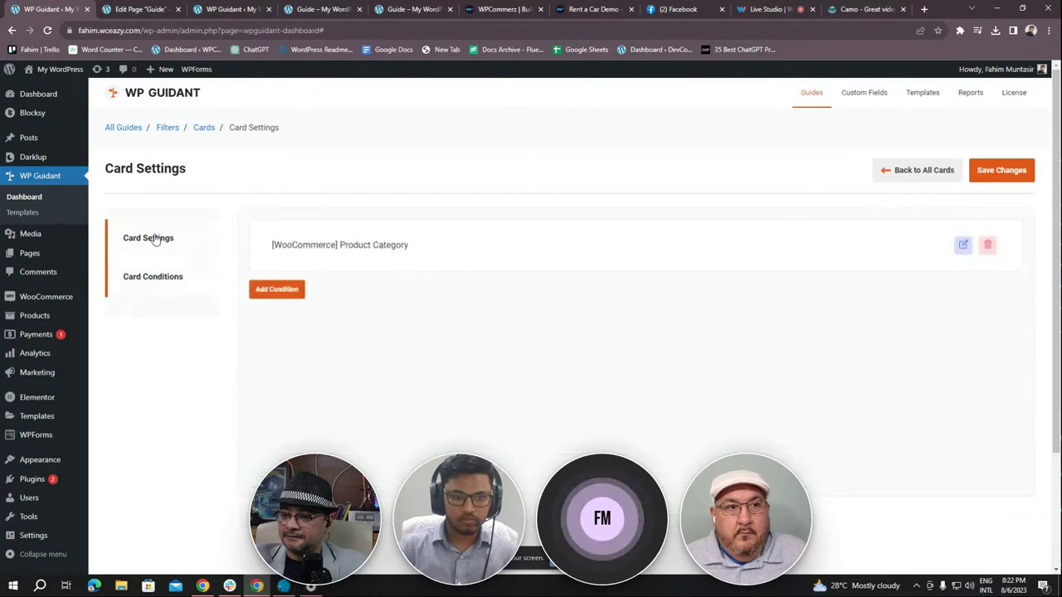
click(154, 239)
click(1010, 176)
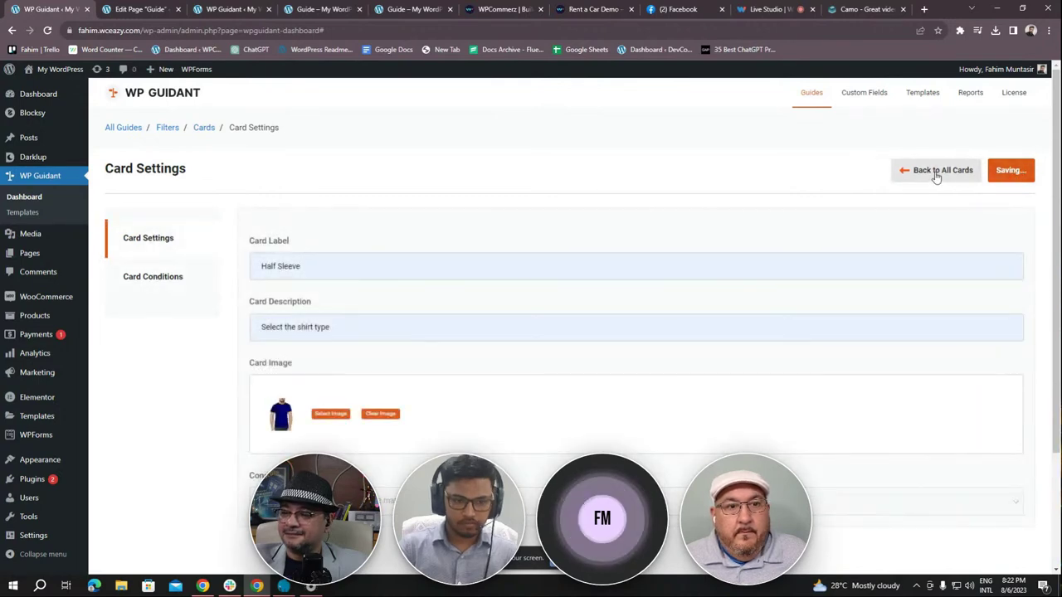
Return to the card items, then reload the published Guide page and examine the Full Sleeve and Half Sleeve cards
click(936, 172)
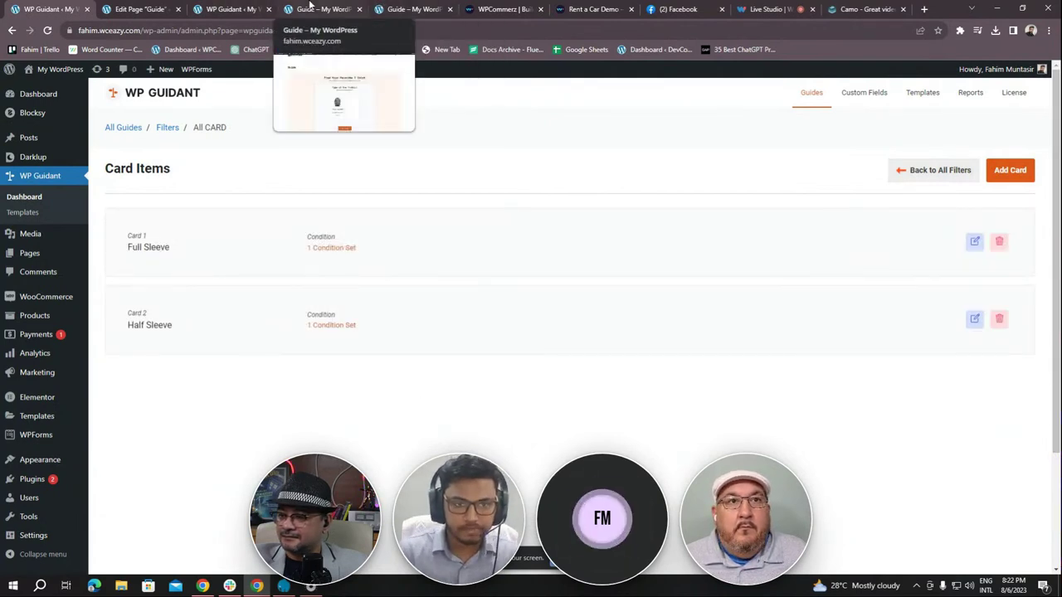
click(309, 7)
click(47, 30)
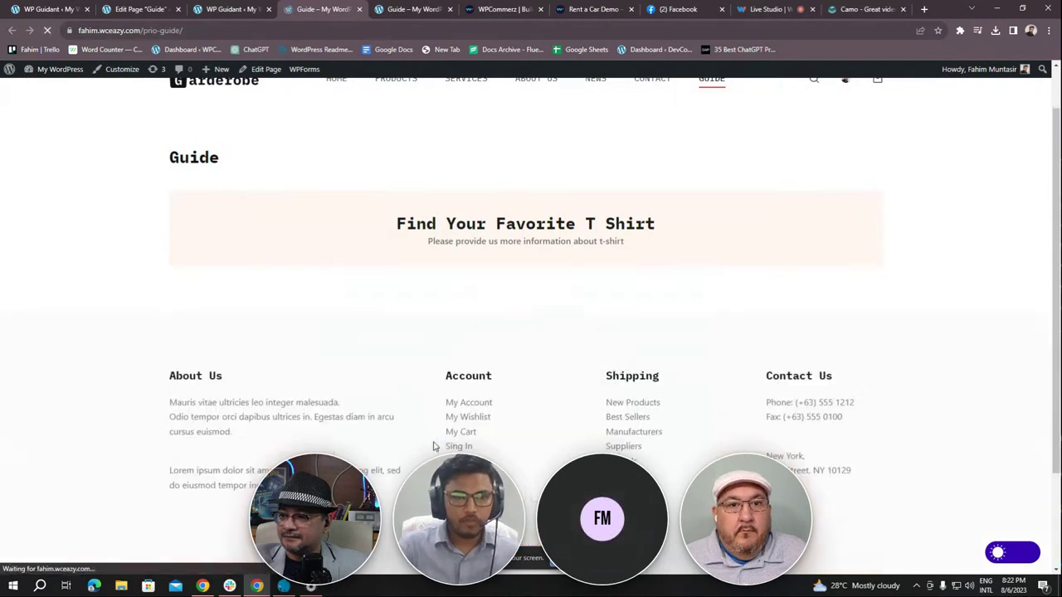
scroll(453, 417, down, 1)
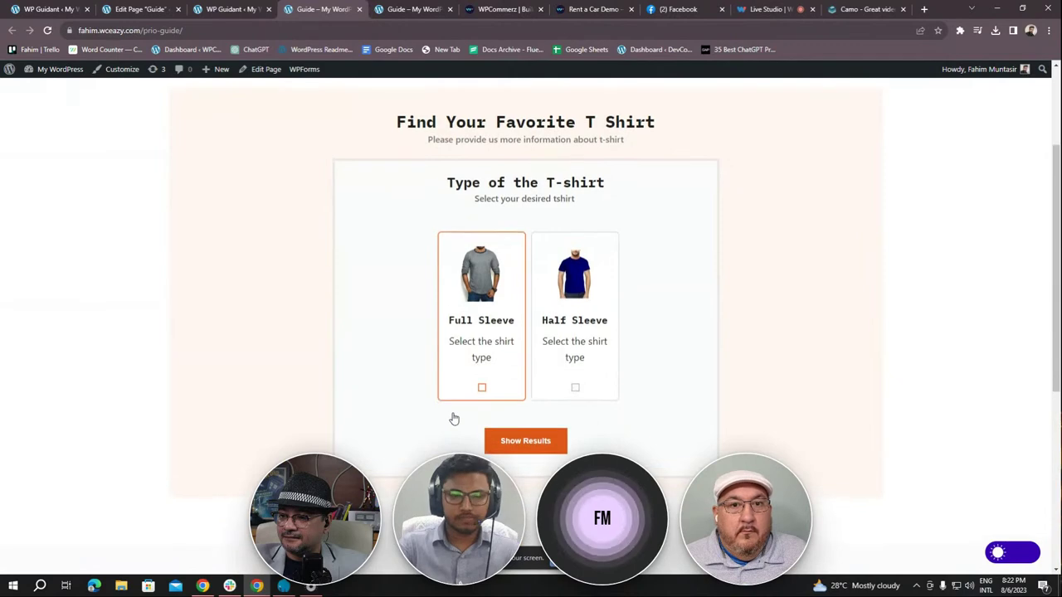
scroll(453, 420, up, 1)
scroll(453, 419, down, 1)
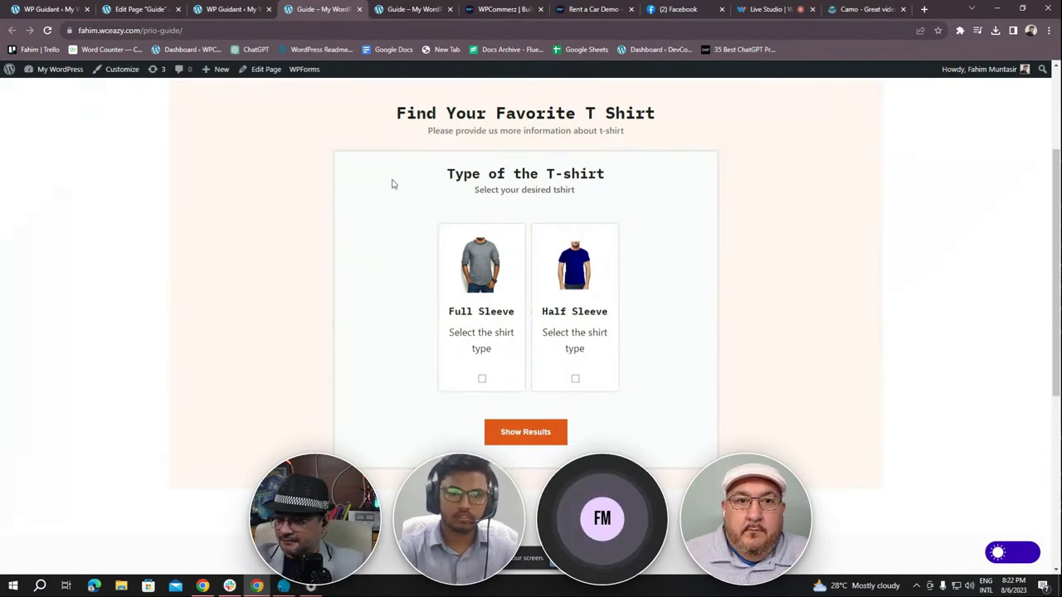
scroll(476, 374, up, 2)
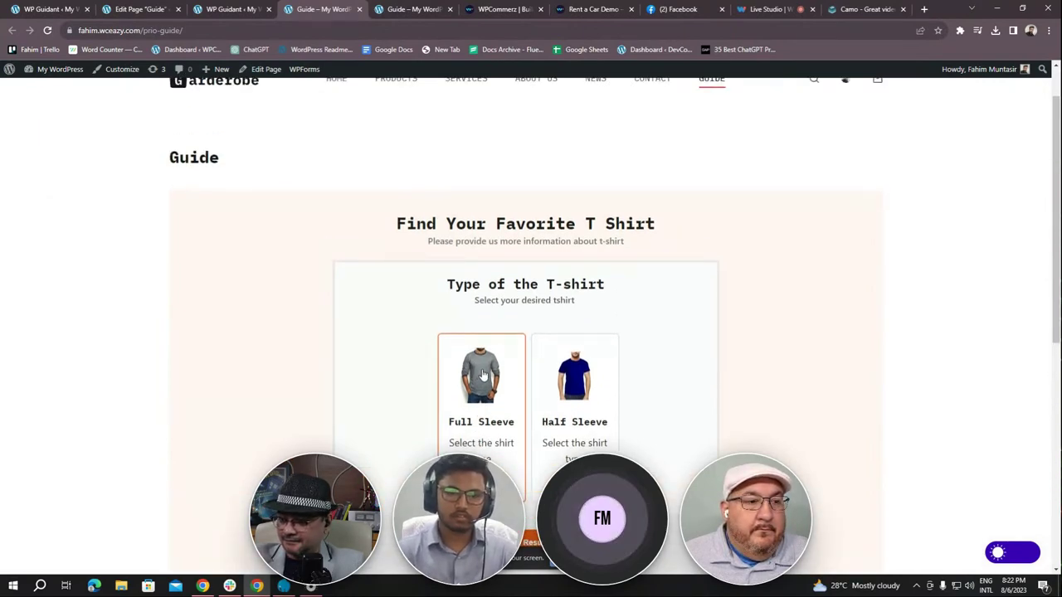
scroll(482, 375, down, 1)
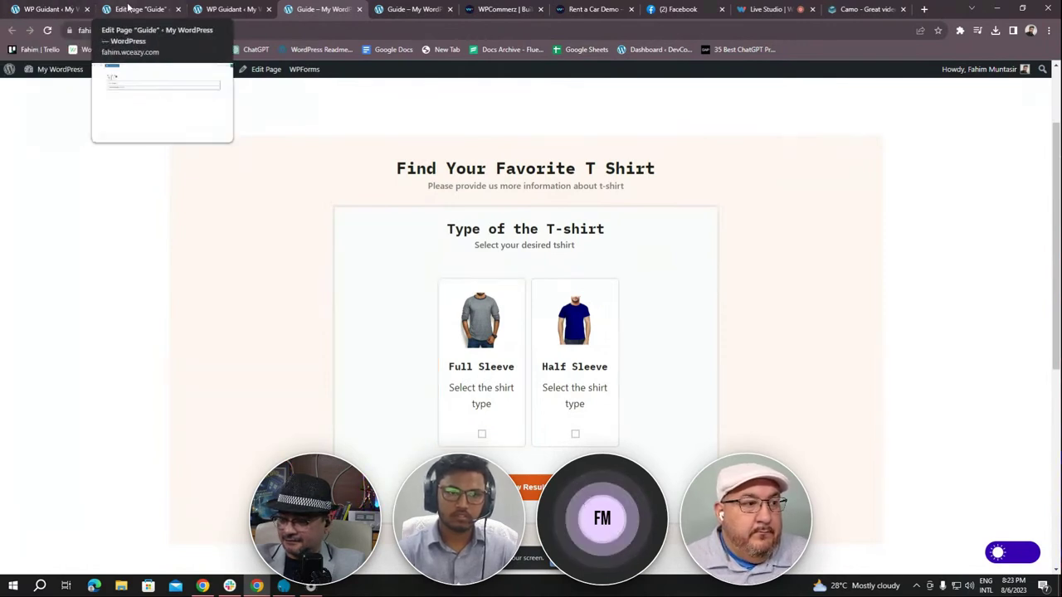
Go back to the guide's filters in WP Guidant and start a new filter named "Filter 2"
click(52, 10)
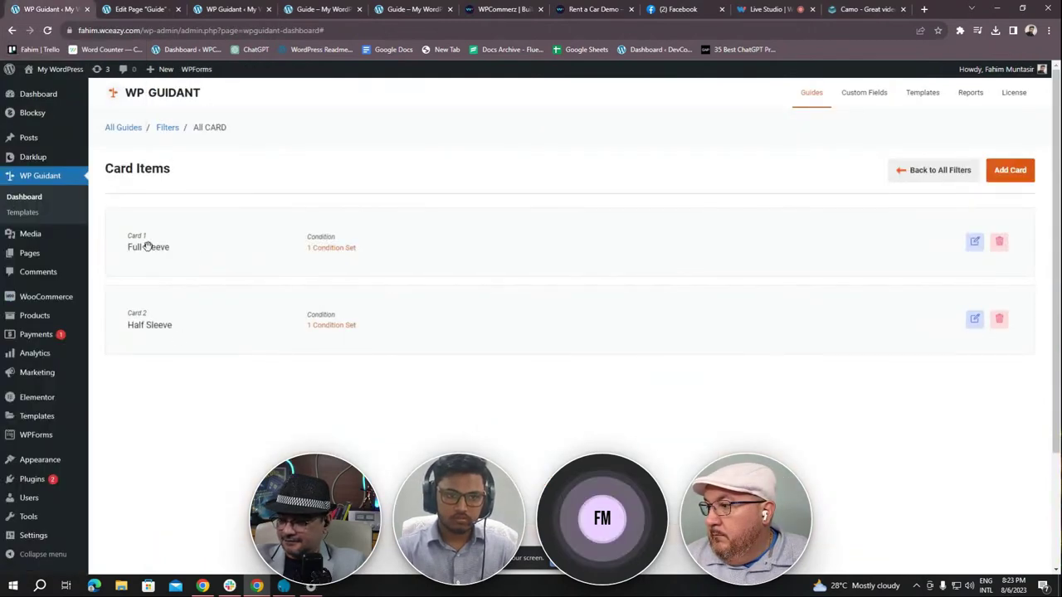
click(164, 129)
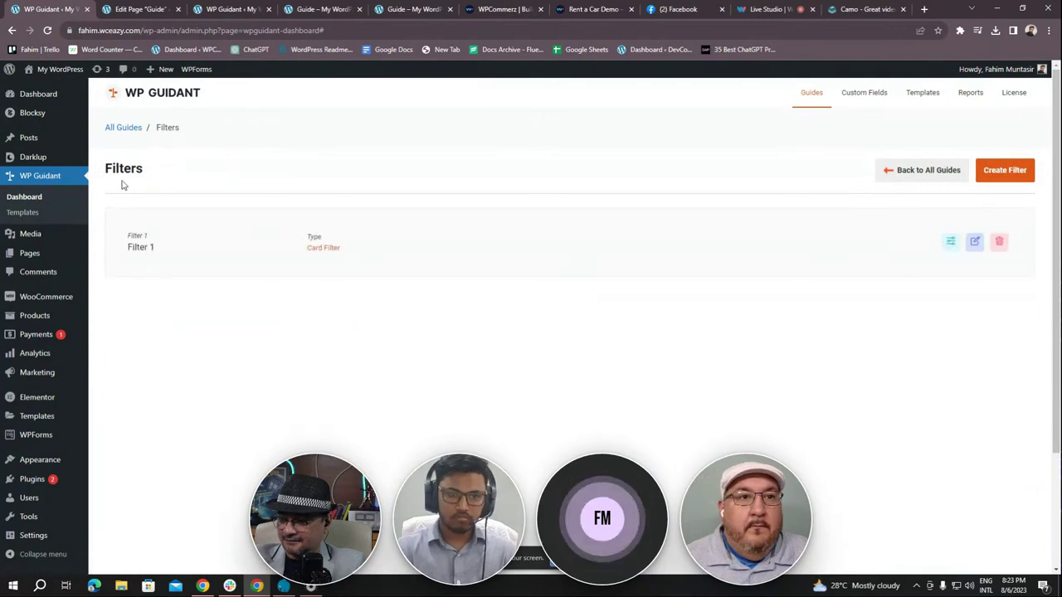
click(1001, 177)
click(257, 249)
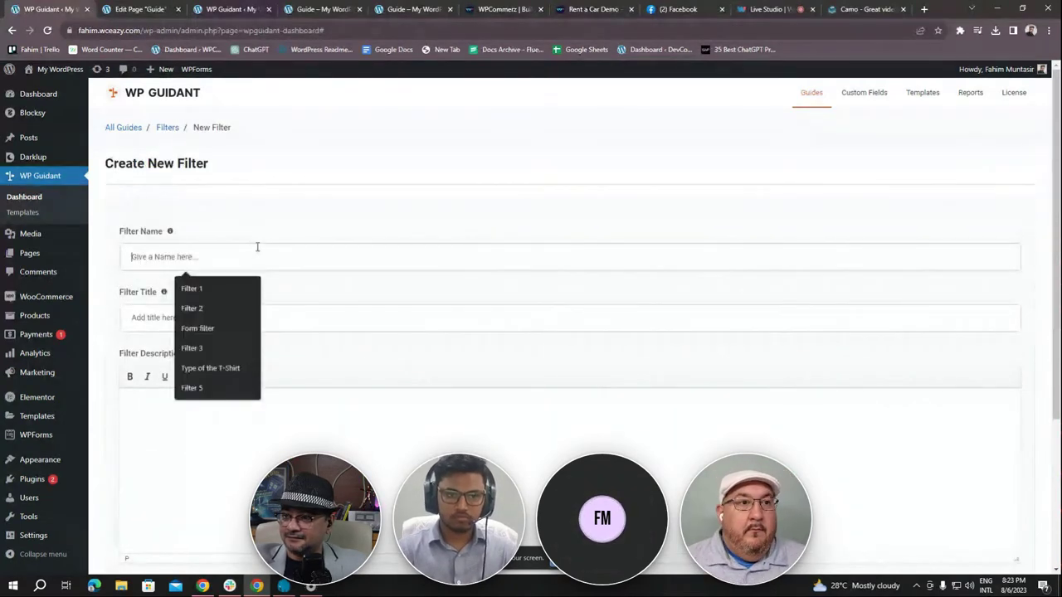
click(261, 252)
click(261, 254)
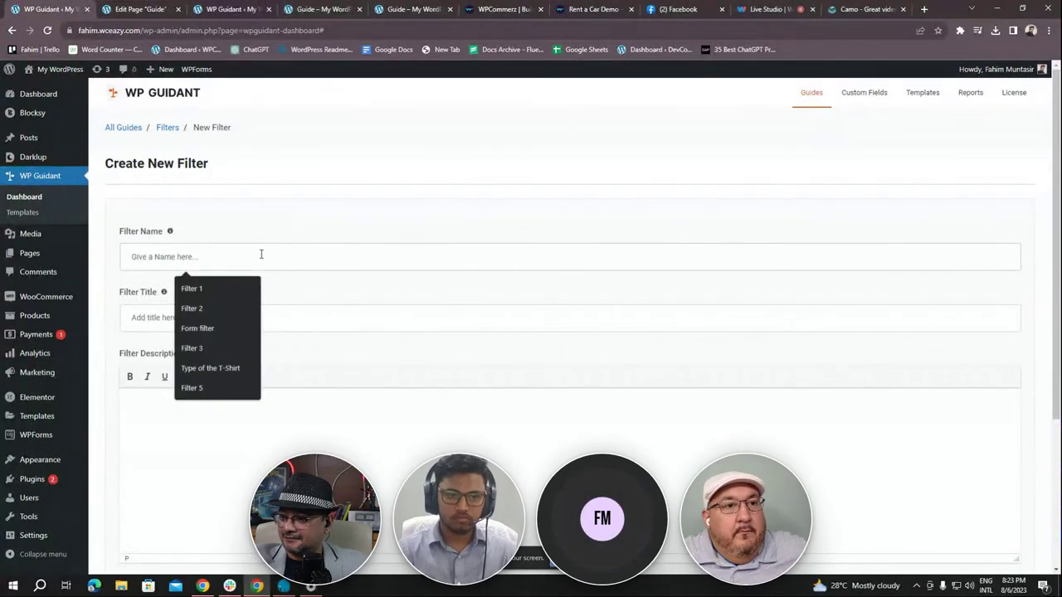
text(Fil)
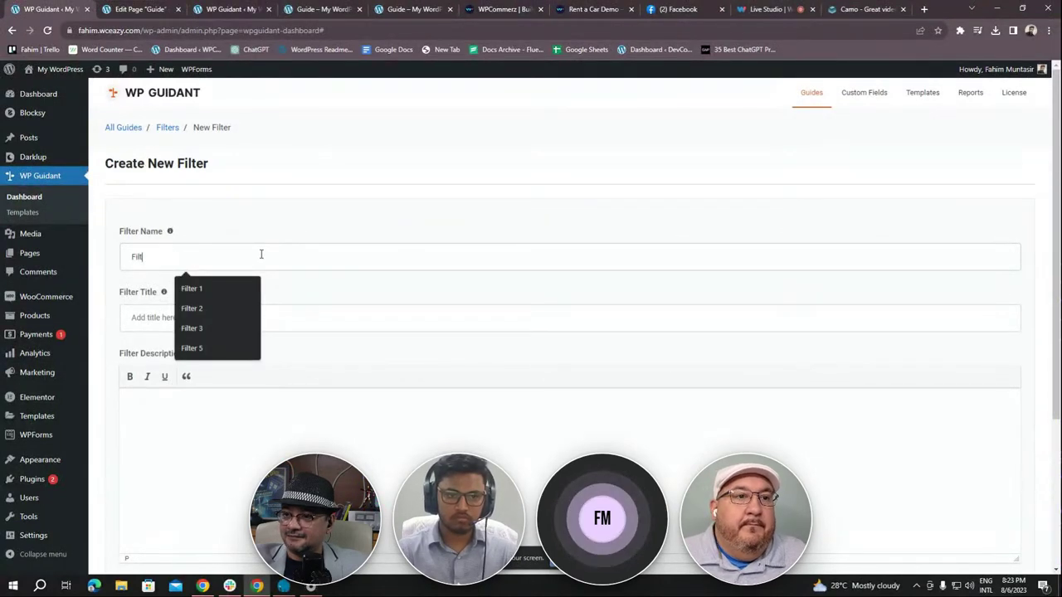
text(ter 2)
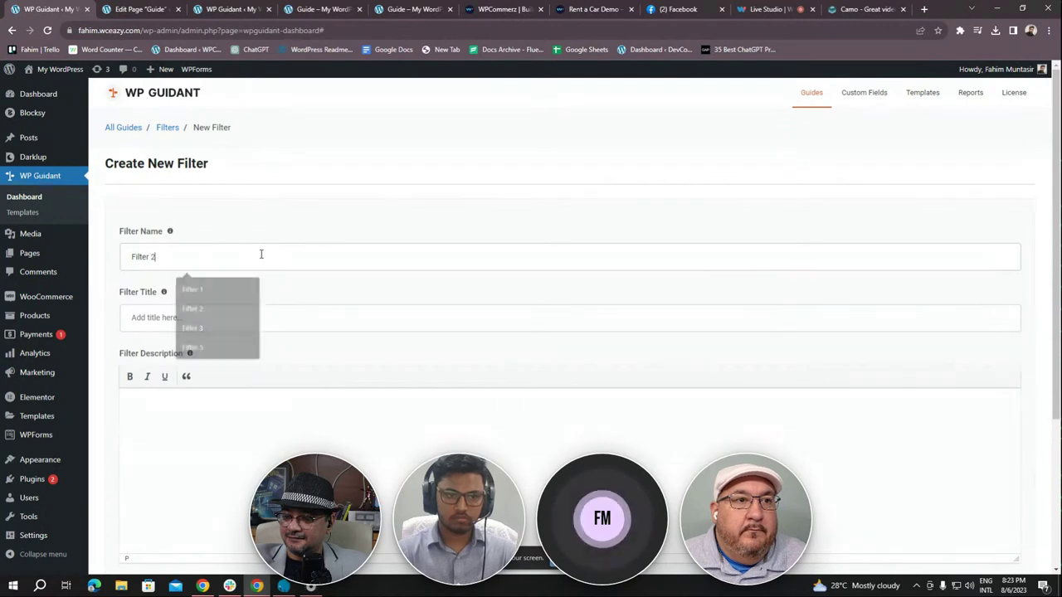
Give the new filter the title "Choose your desired color" and the description "Select from here"
click(257, 315)
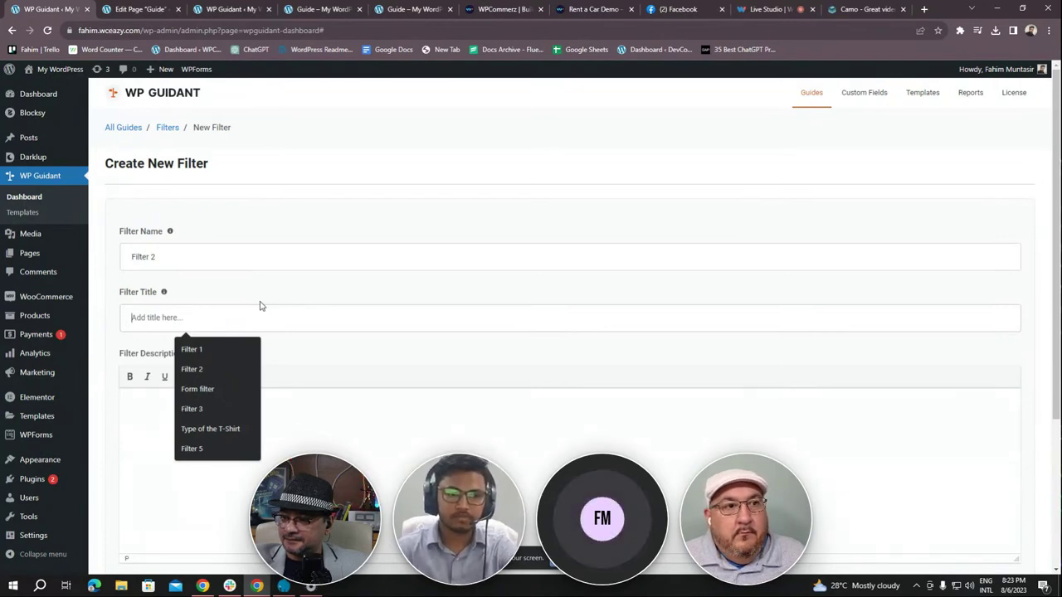
text(C)
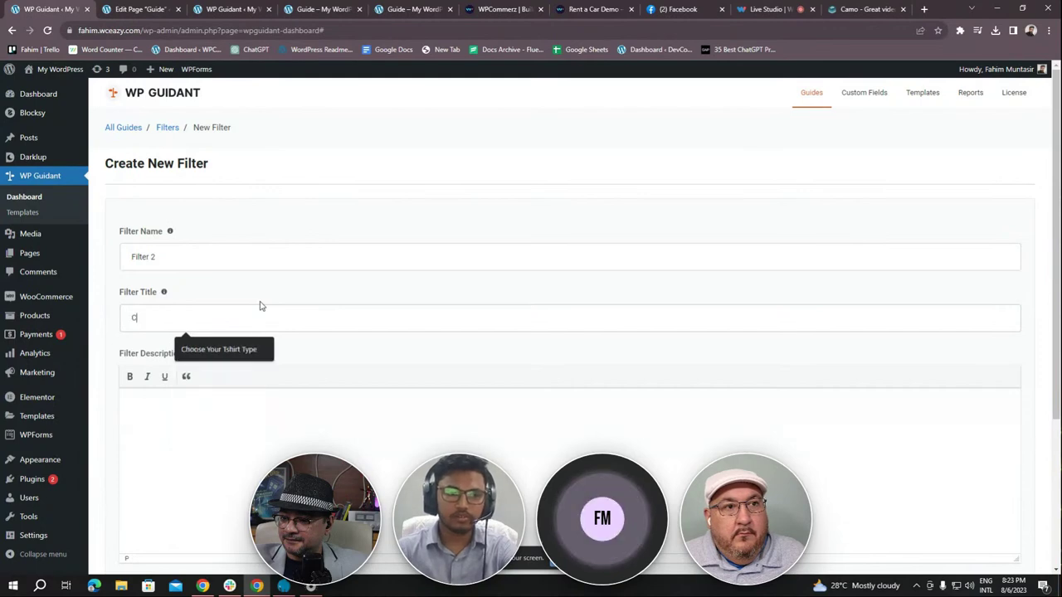
text(hoose yo)
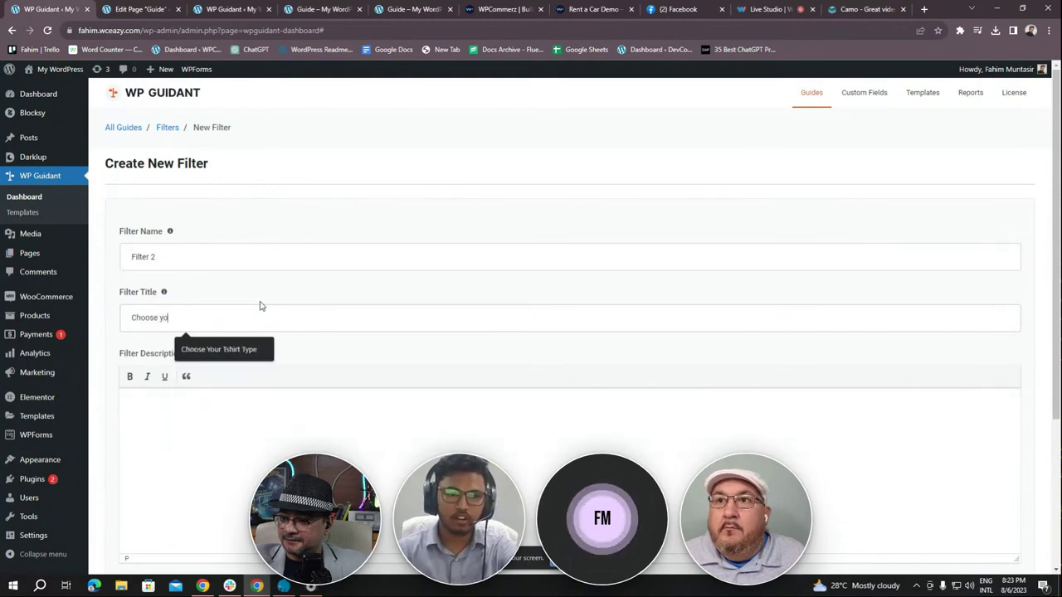
text(ur desired color)
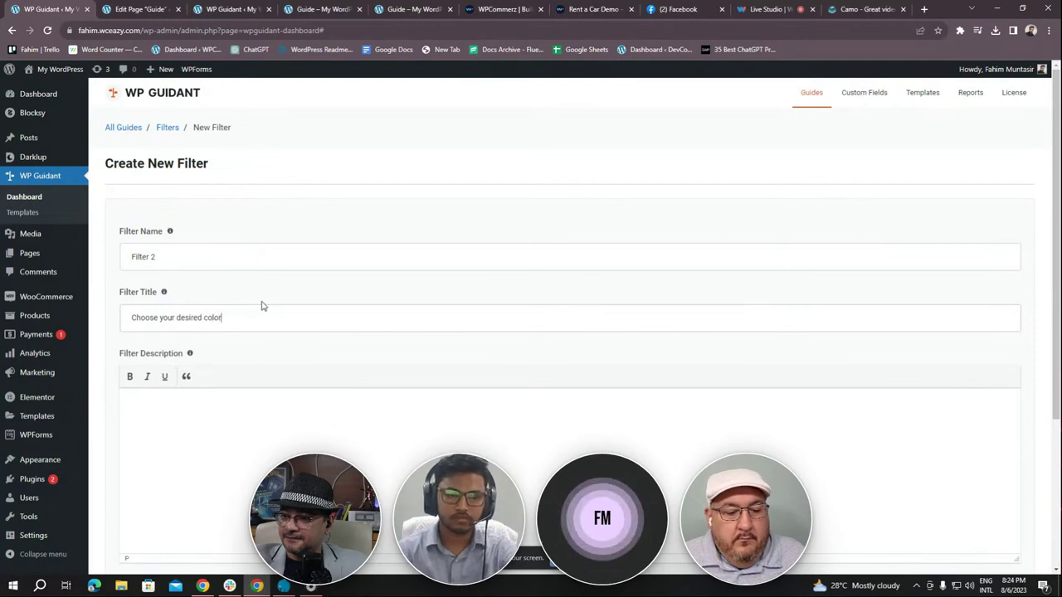
click(289, 423)
text(Select from)
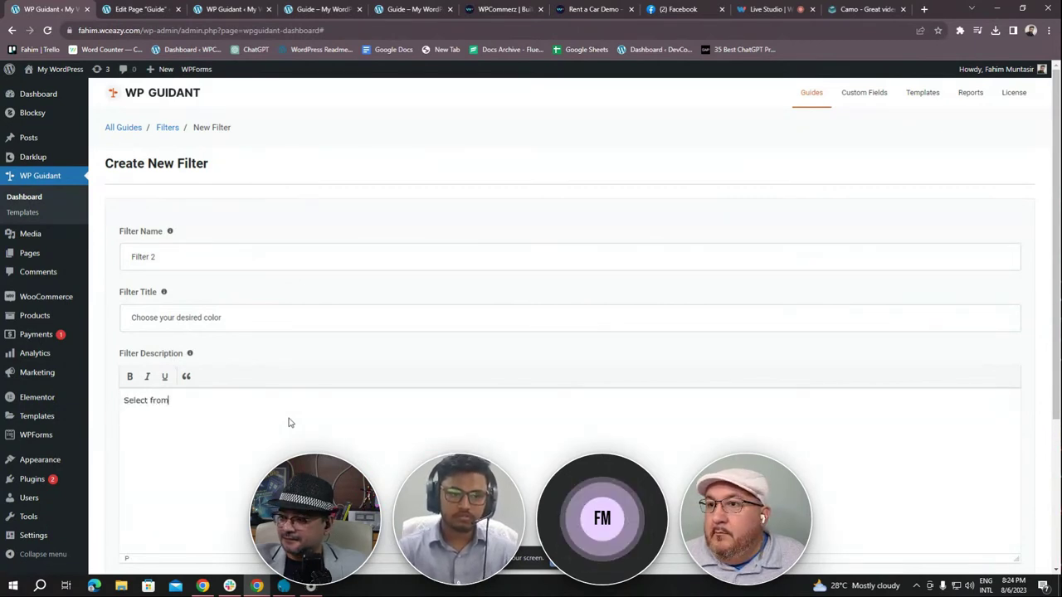
text(th)
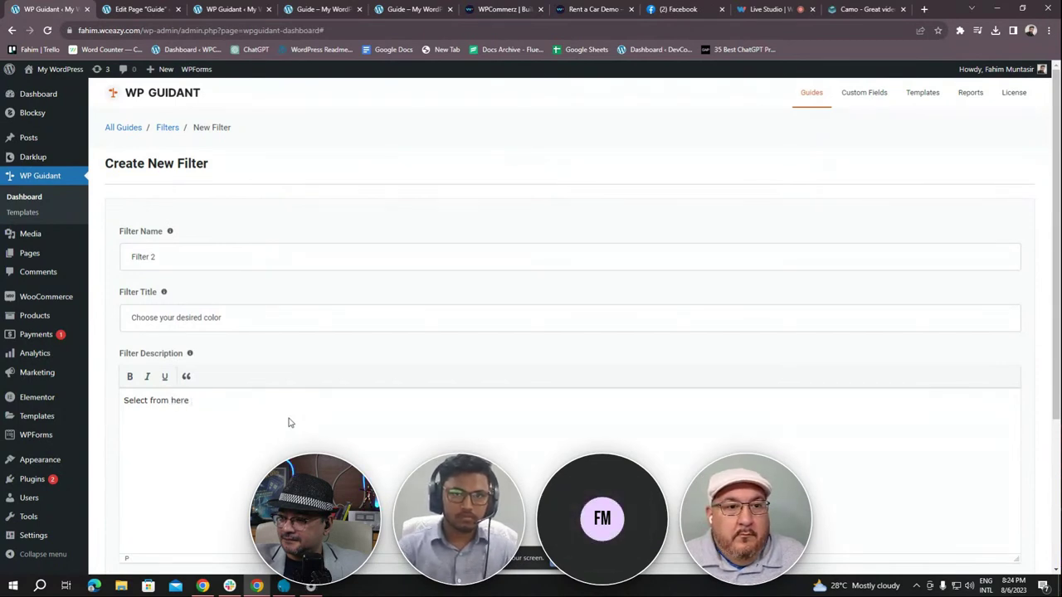
Keep the filter type as Card and the card type as Checkbox, and create the filter
scroll(316, 377, down, 1)
scroll(316, 377, down, 1)
scroll(306, 431, up, 2)
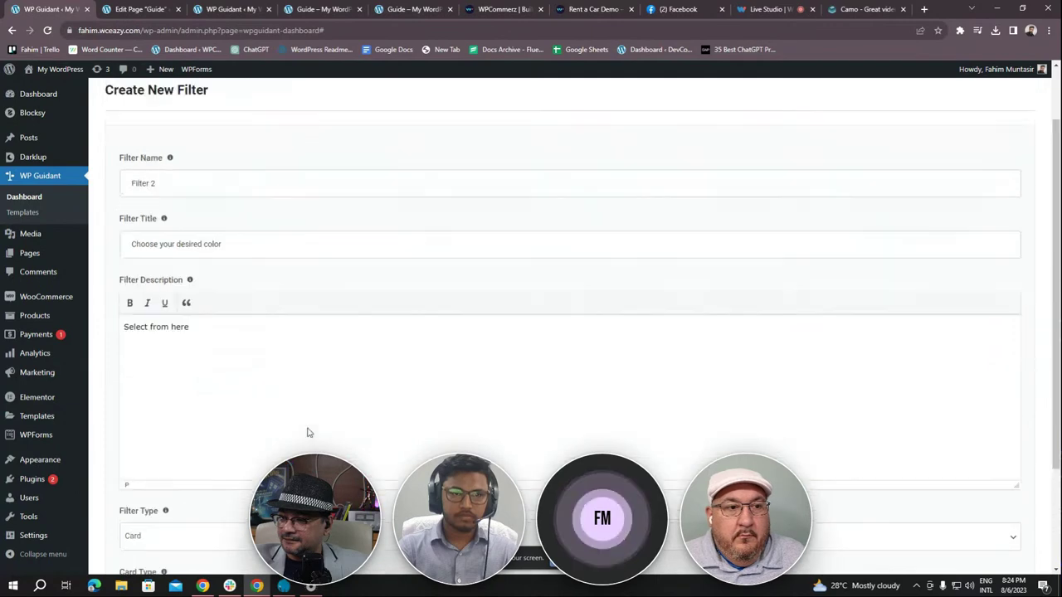
scroll(308, 429, down, 2)
scroll(259, 431, up, 1)
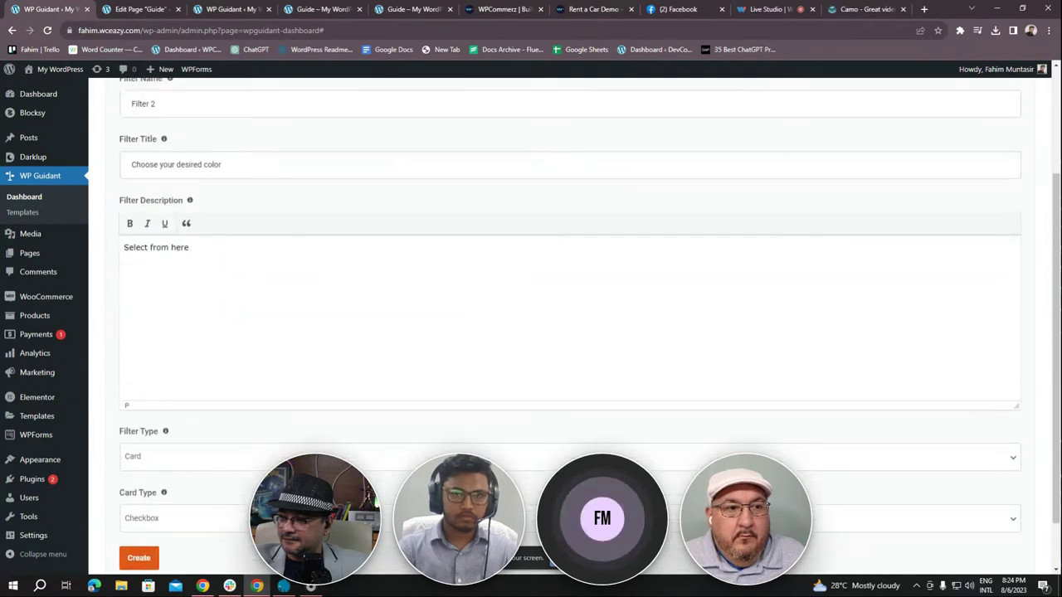
scroll(257, 431, down, 1)
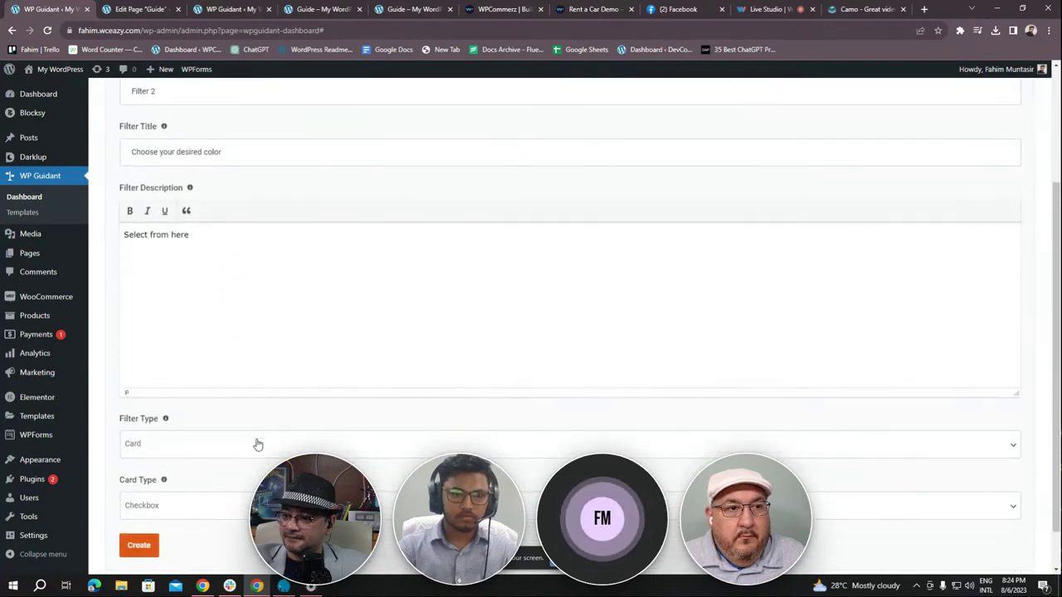
click(198, 443)
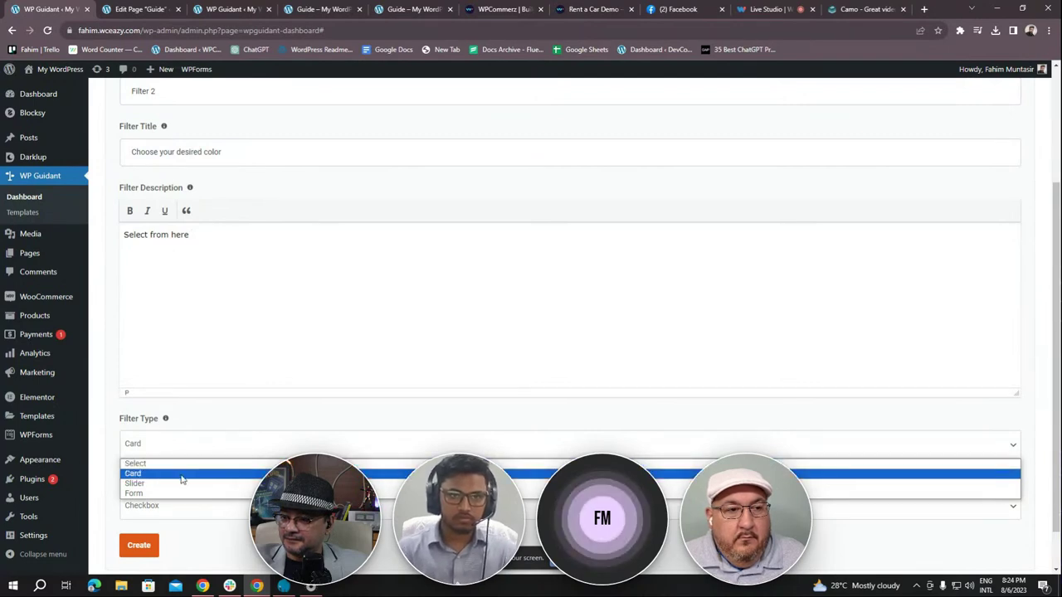
click(181, 474)
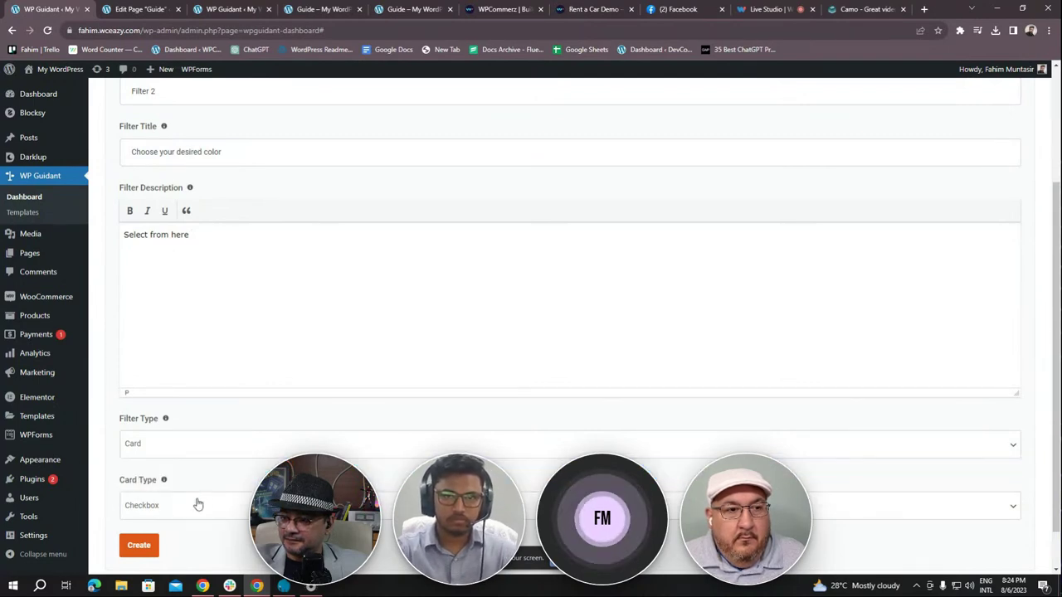
click(197, 504)
scroll(219, 461, down, 1)
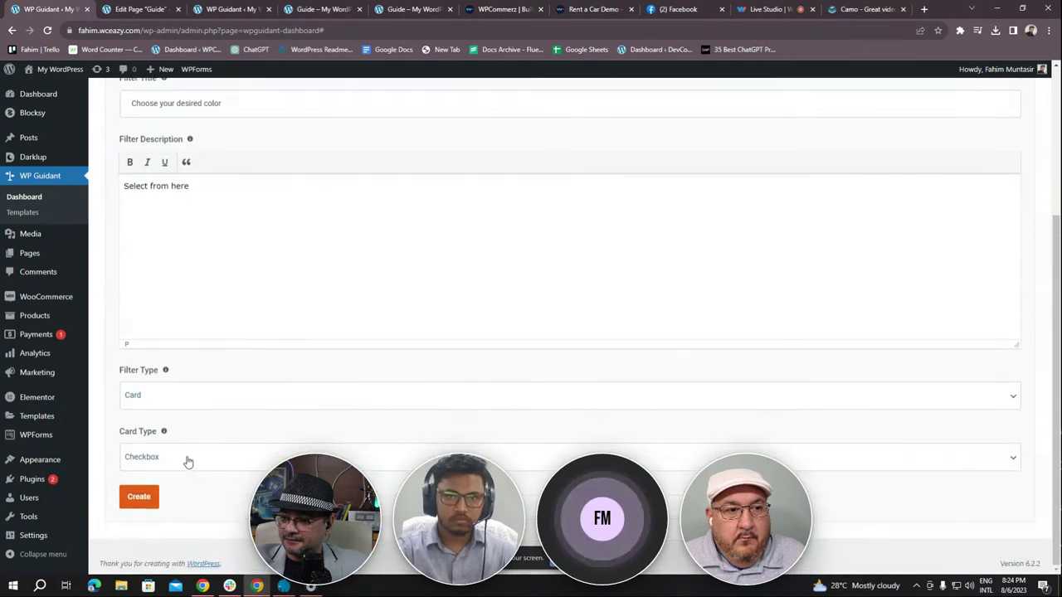
click(189, 459)
click(224, 525)
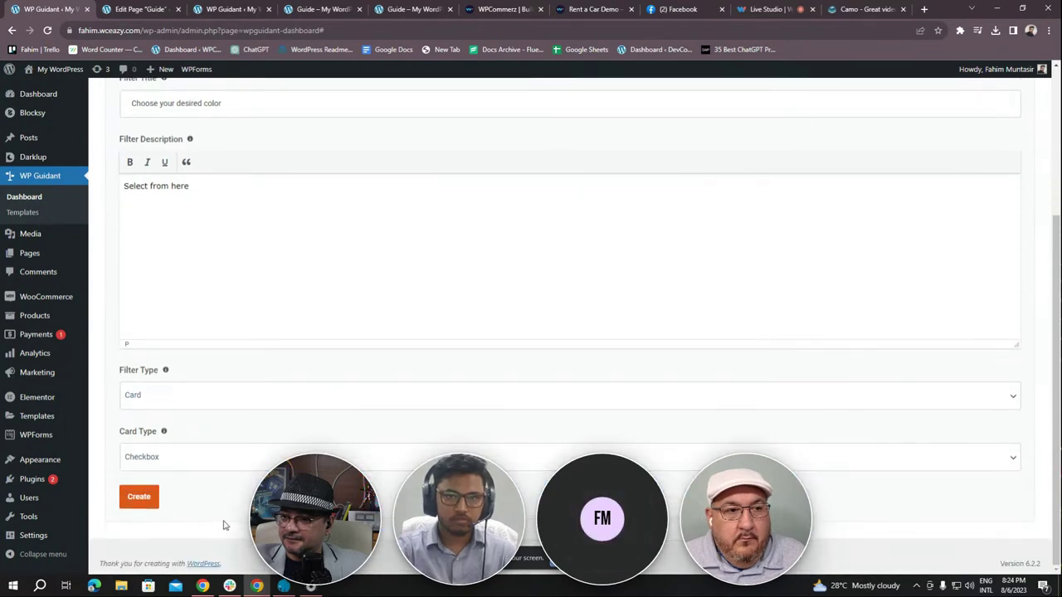
scroll(199, 460, up, 3)
scroll(199, 459, down, 3)
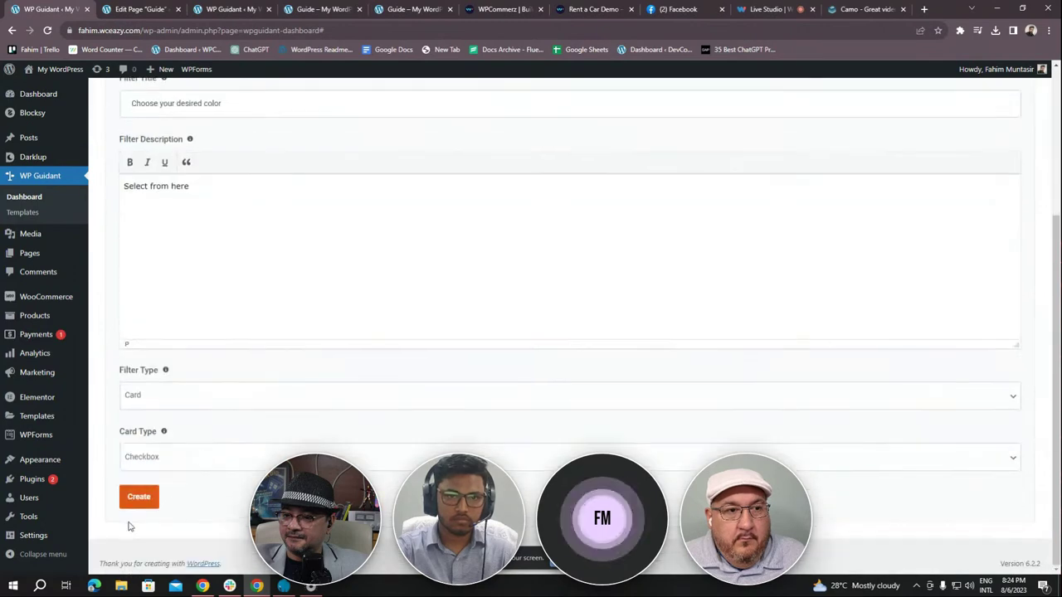
click(140, 496)
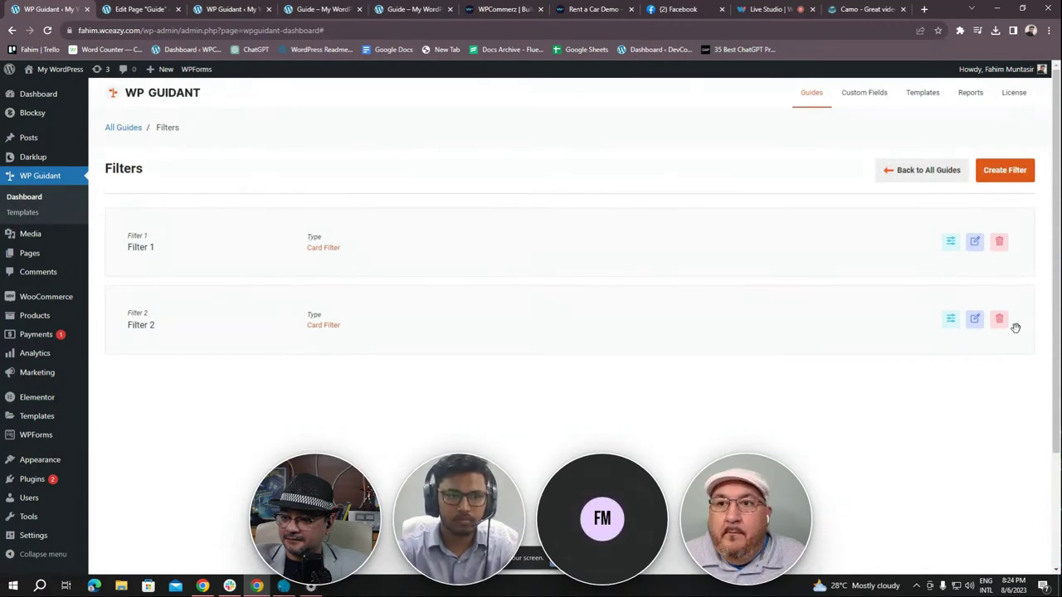
Create a first card in Filter 2 with the label "Red" and the description "Choose the color"
click(952, 320)
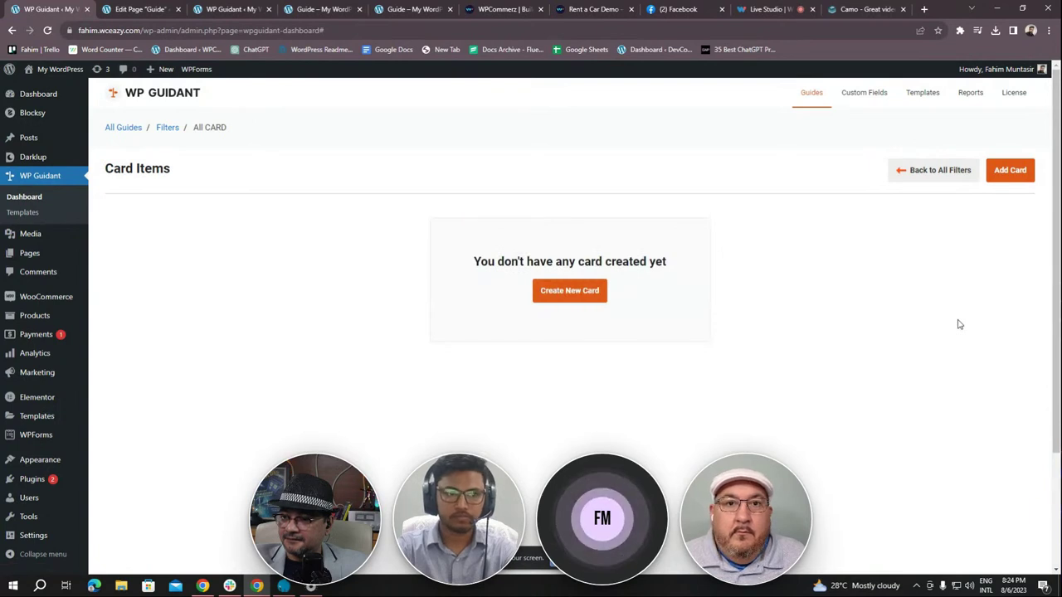
click(586, 297)
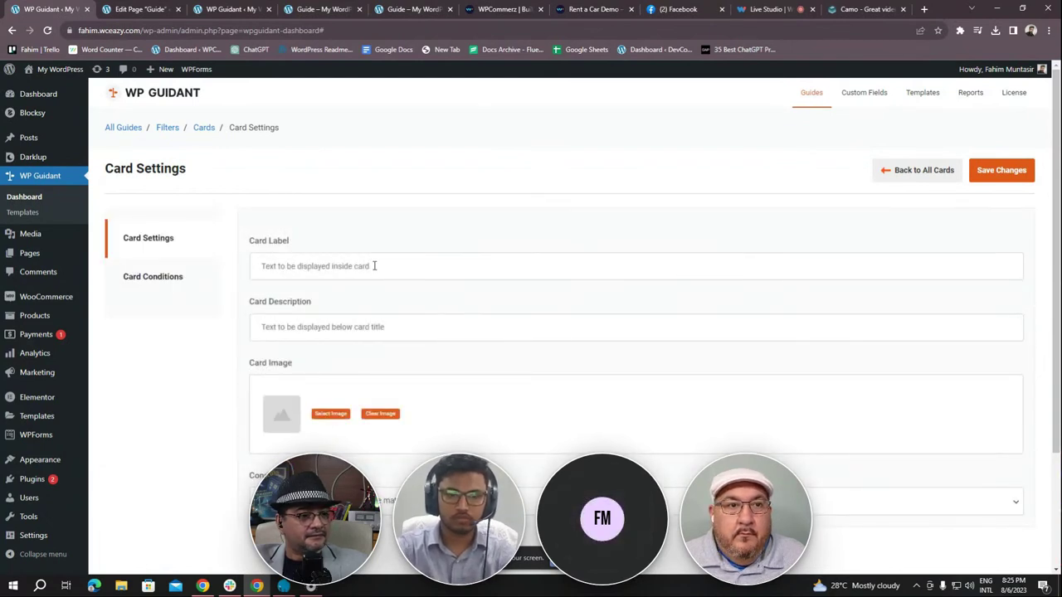
click(433, 265)
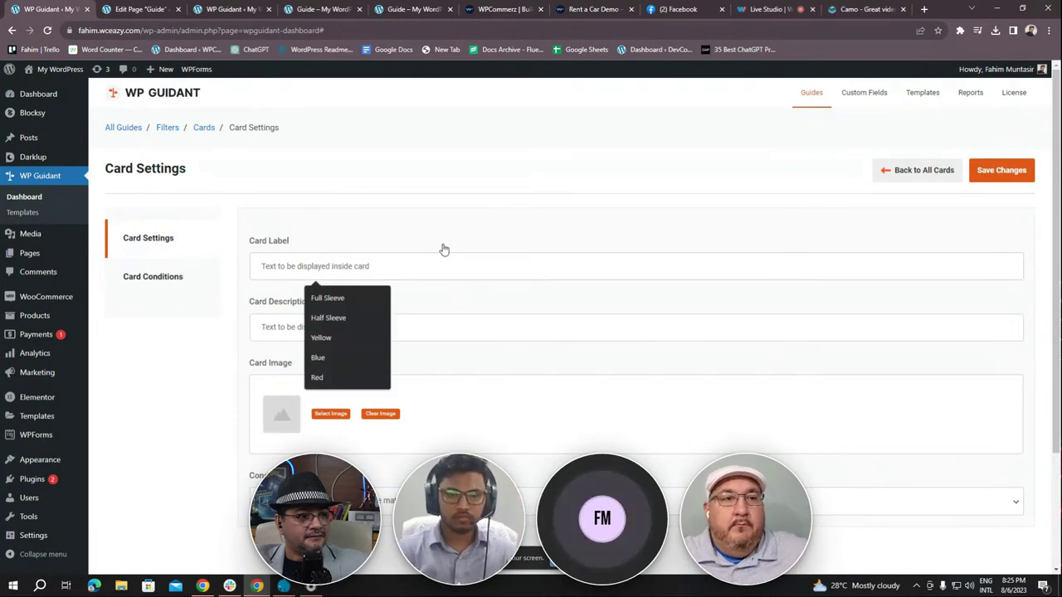
text(Red)
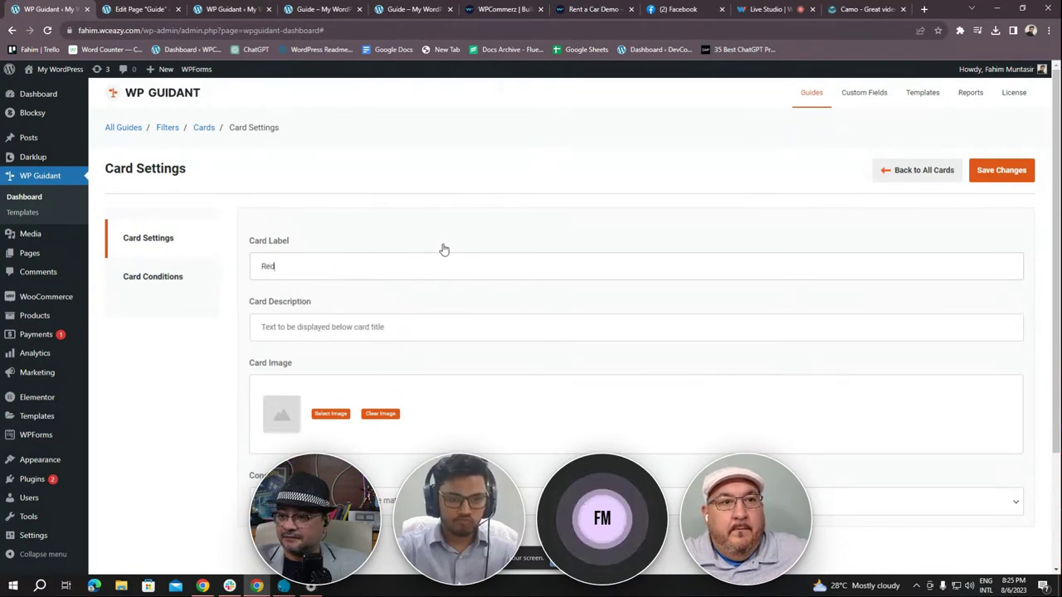
click(436, 325)
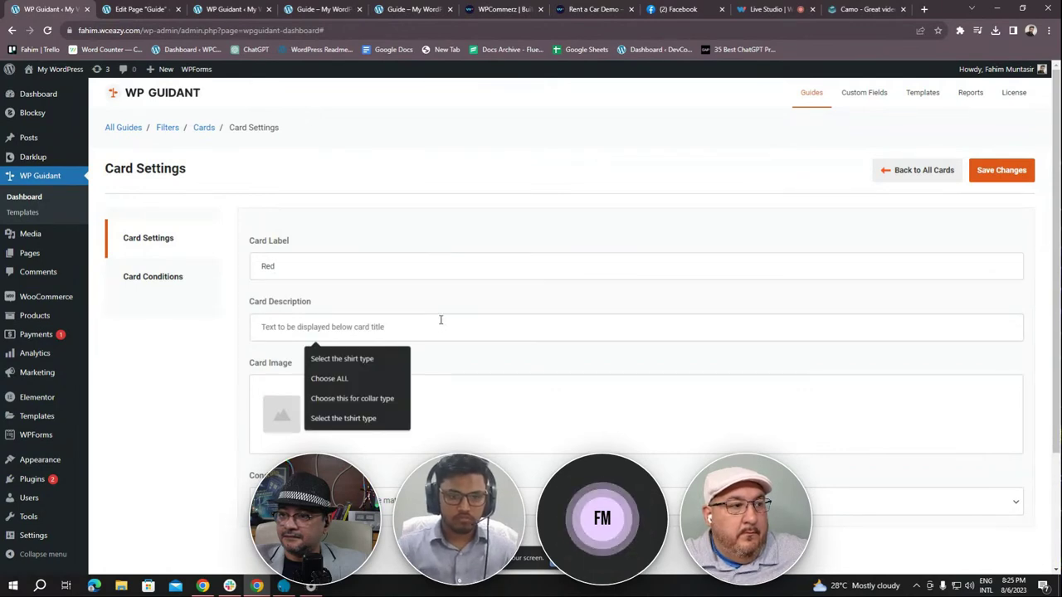
text(Choose)
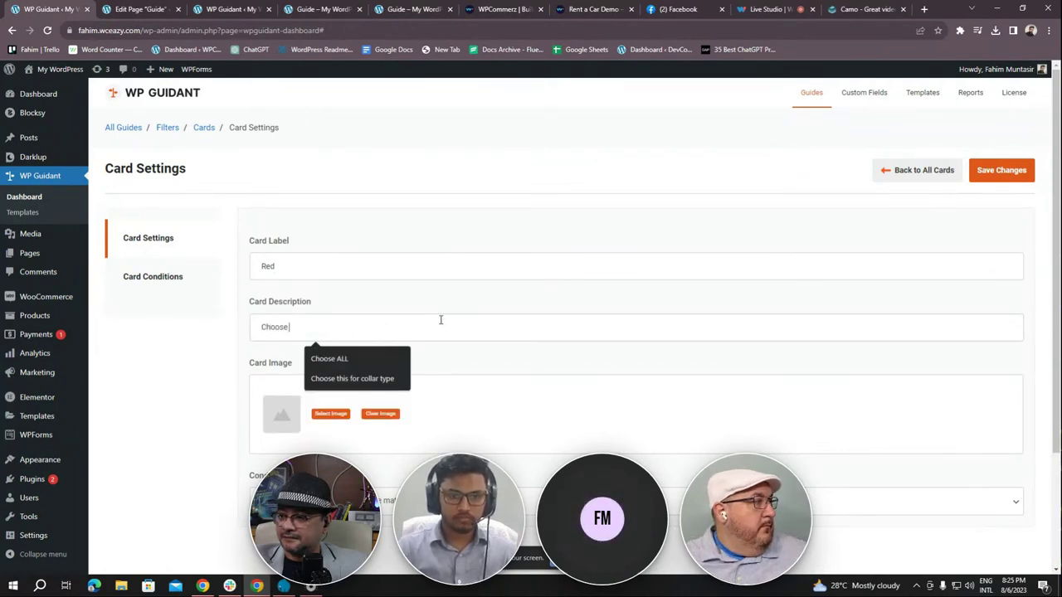
text( the color)
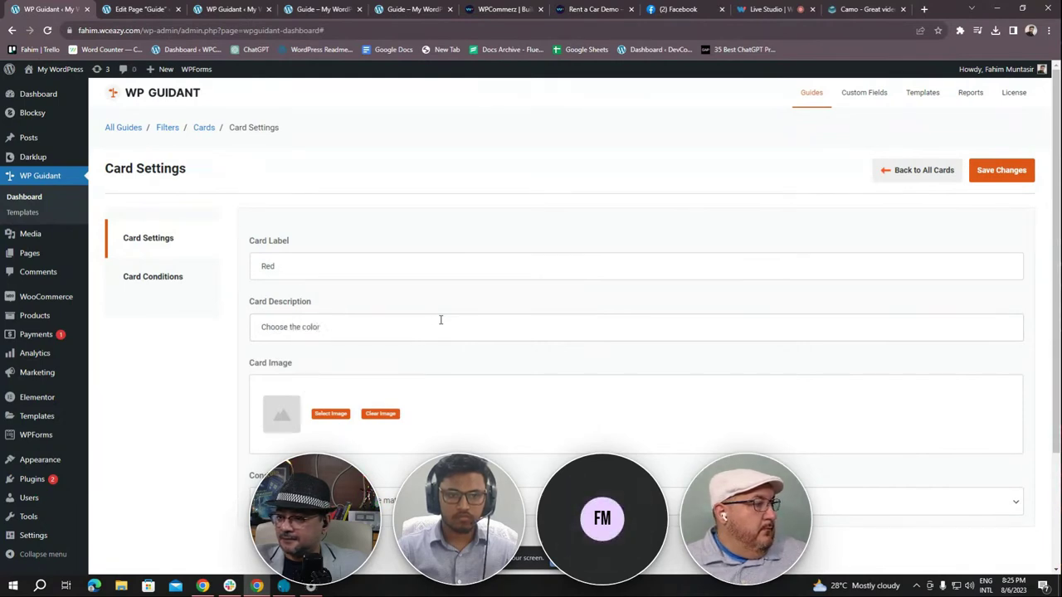
Set the Red card's image to RED.jpg from the media library
click(330, 414)
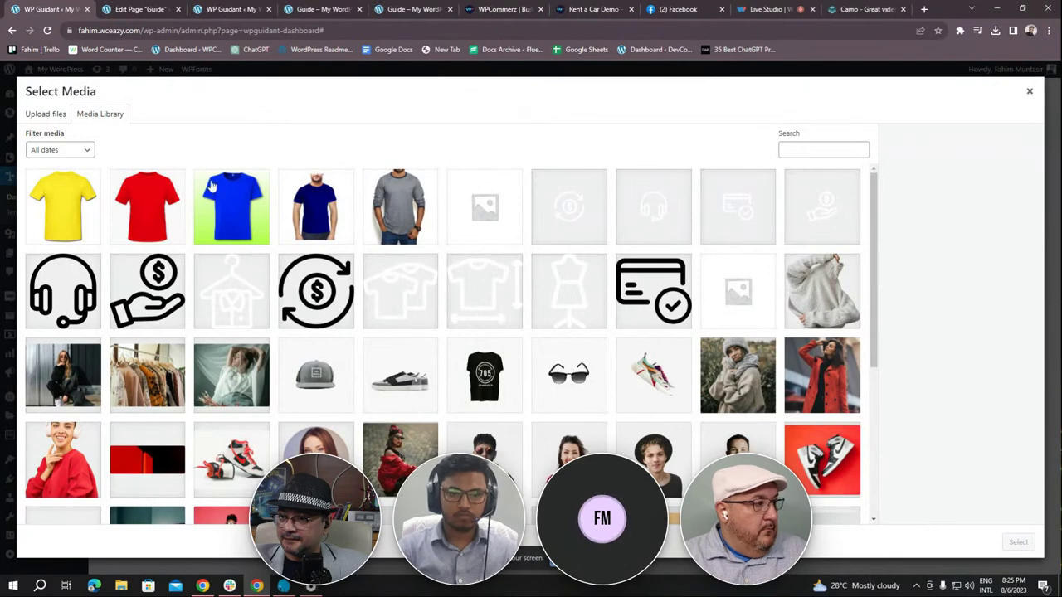
click(144, 220)
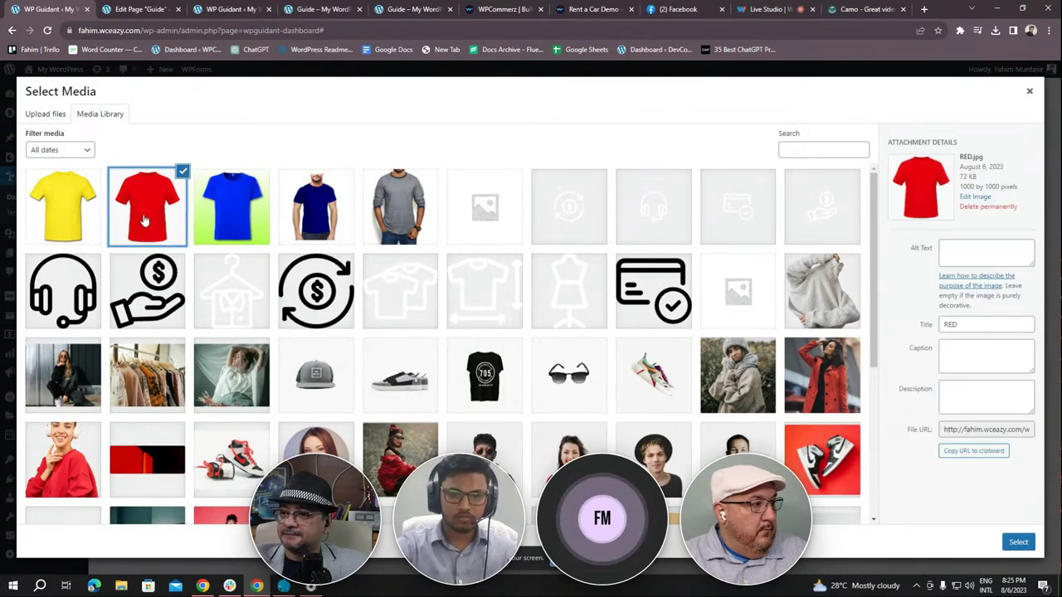
click(1017, 544)
scroll(265, 381, down, 2)
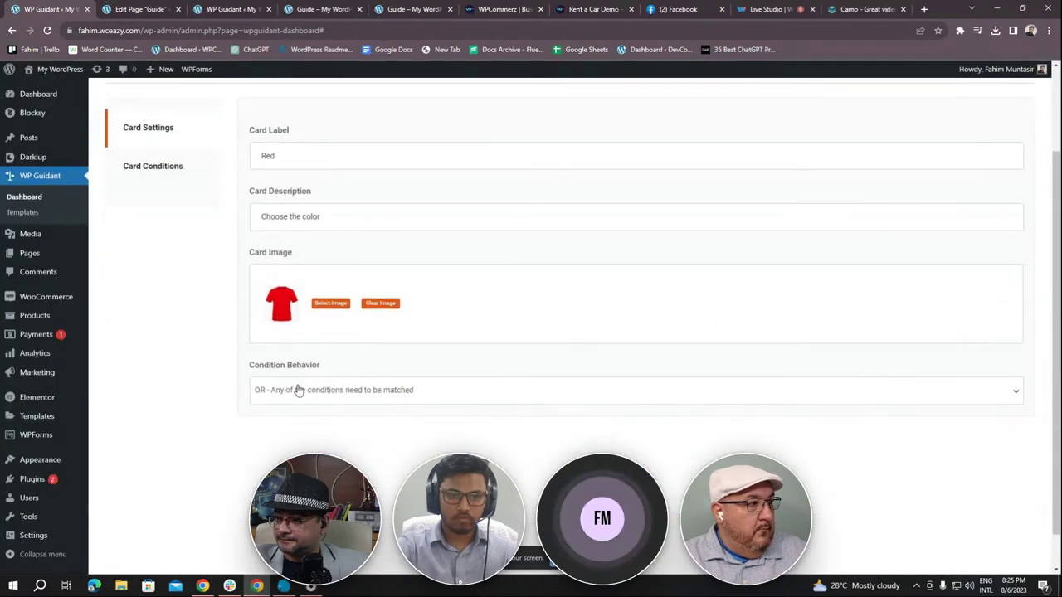
scroll(296, 390, up, 1)
click(184, 230)
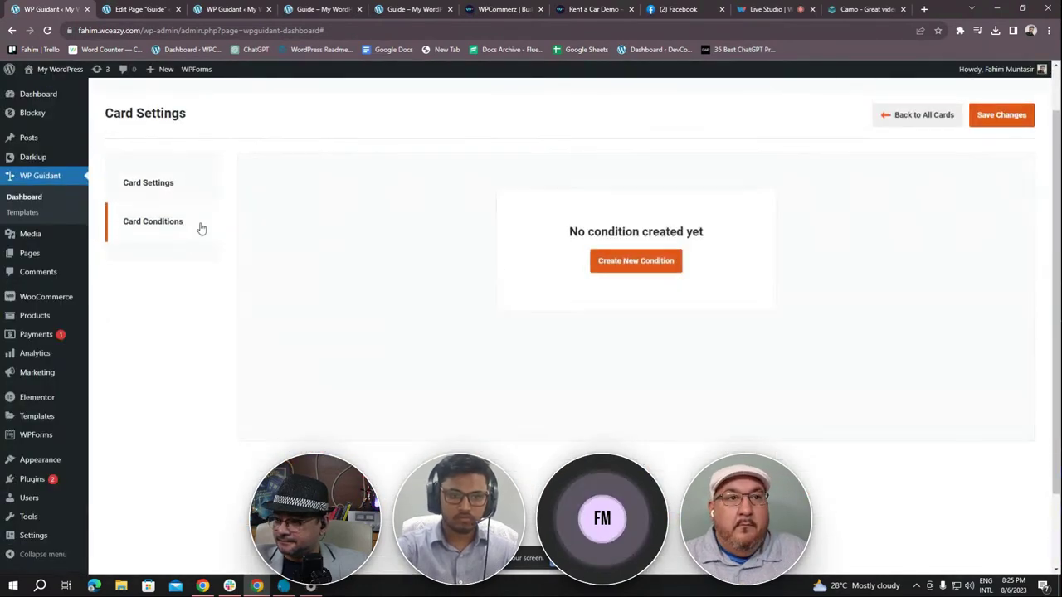
click(654, 270)
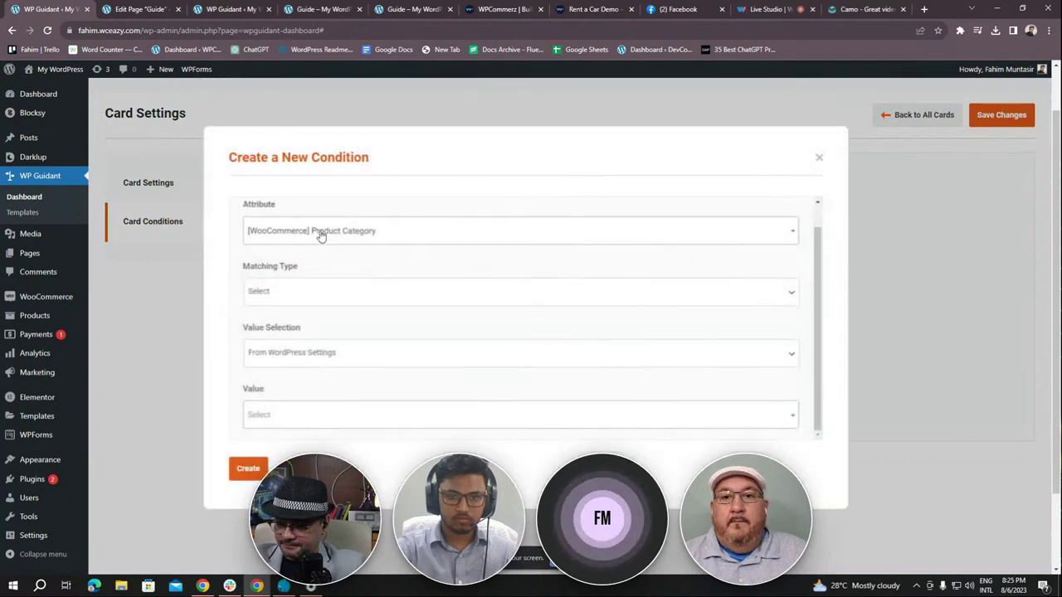
click(819, 160)
click(129, 178)
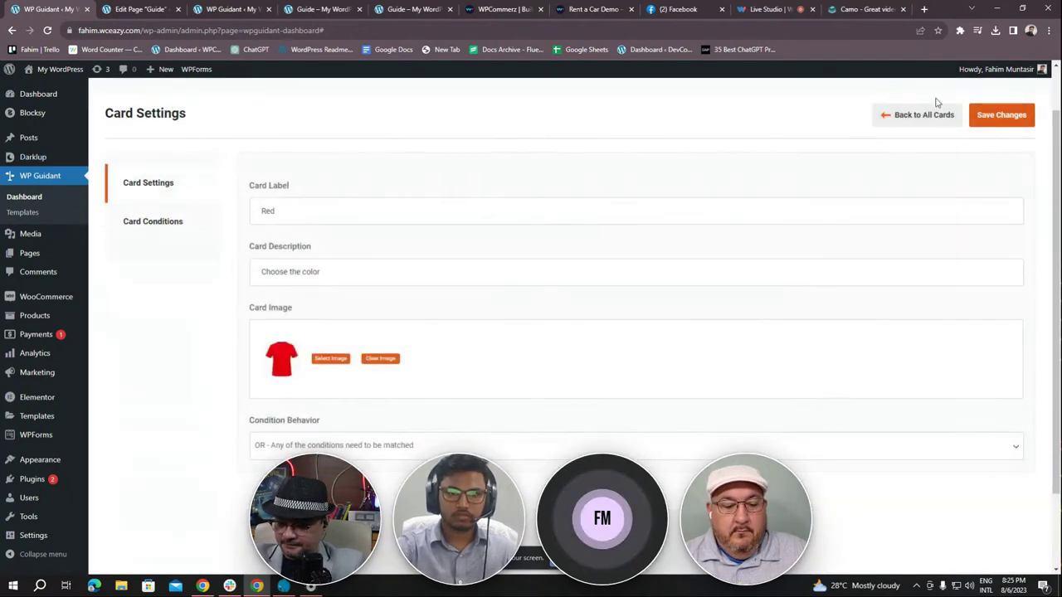
Save the Red card's settings and create a condition for it on the WooCommerce Product Category attribute with matching type Equal
click(1005, 113)
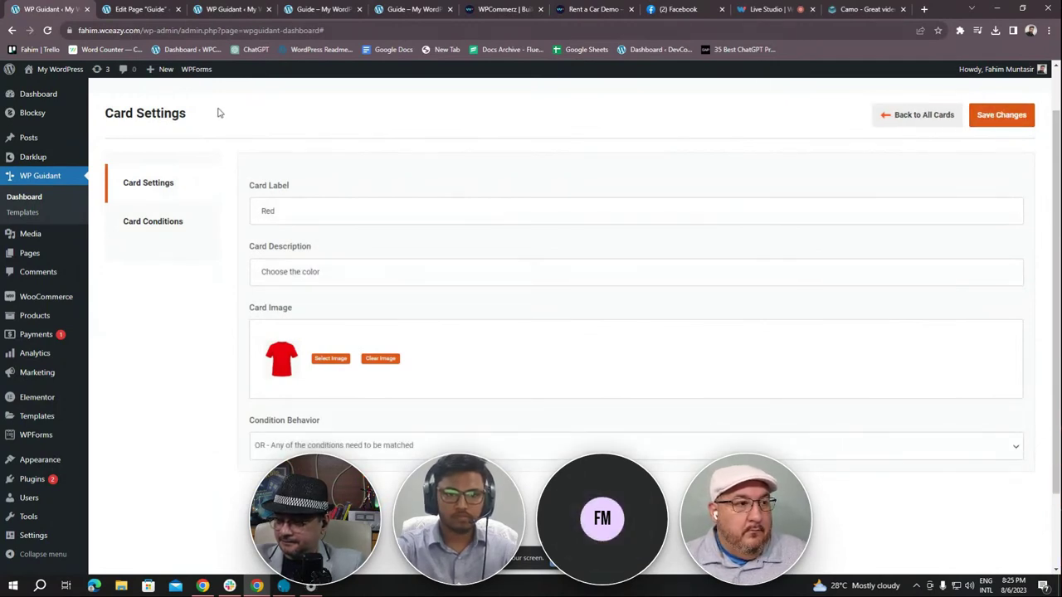
click(172, 226)
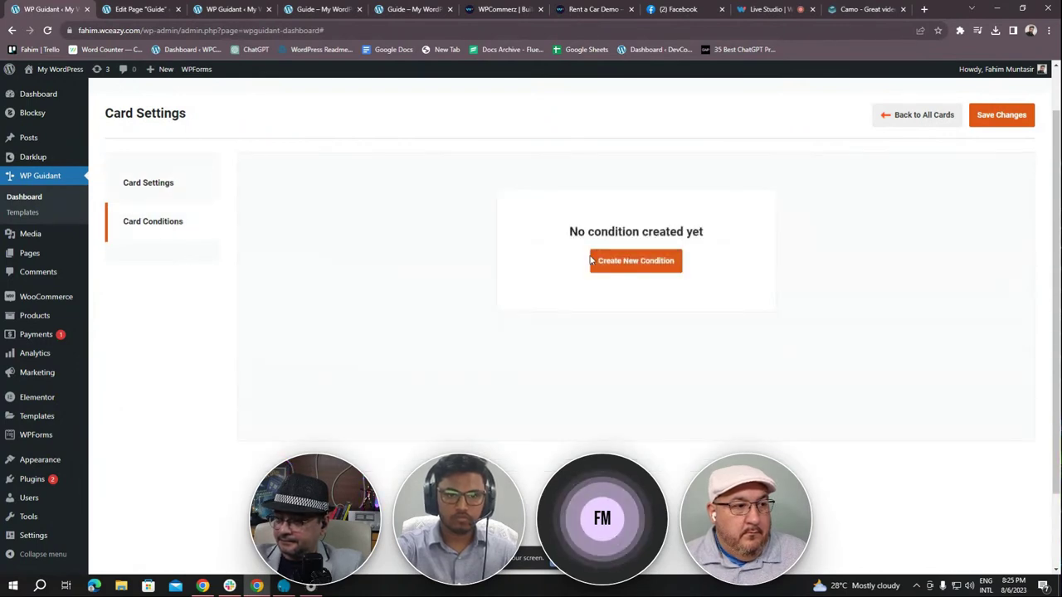
click(622, 262)
click(290, 230)
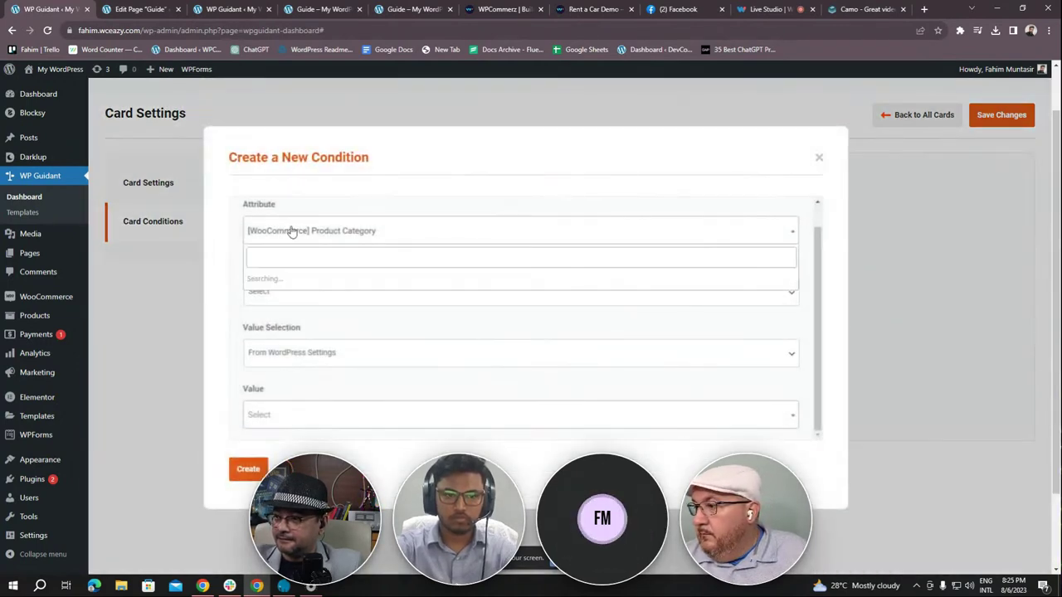
click(292, 230)
click(435, 233)
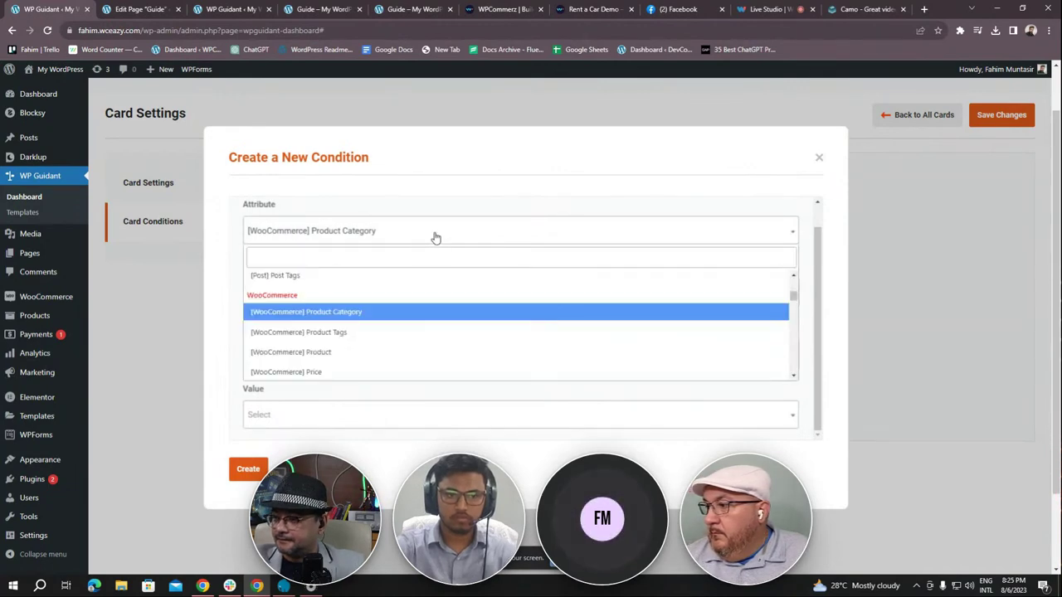
click(349, 294)
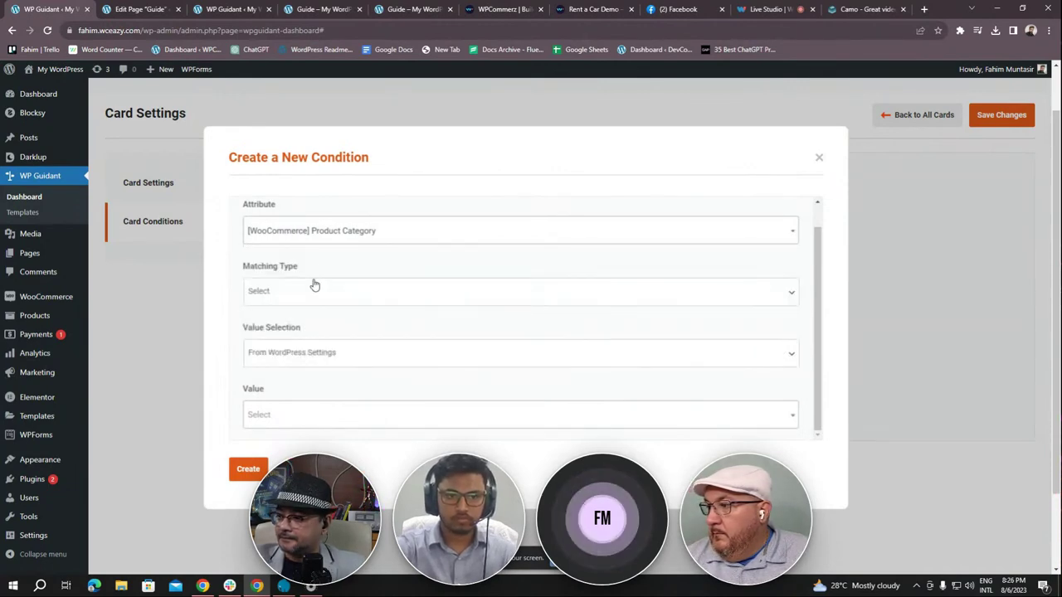
click(436, 296)
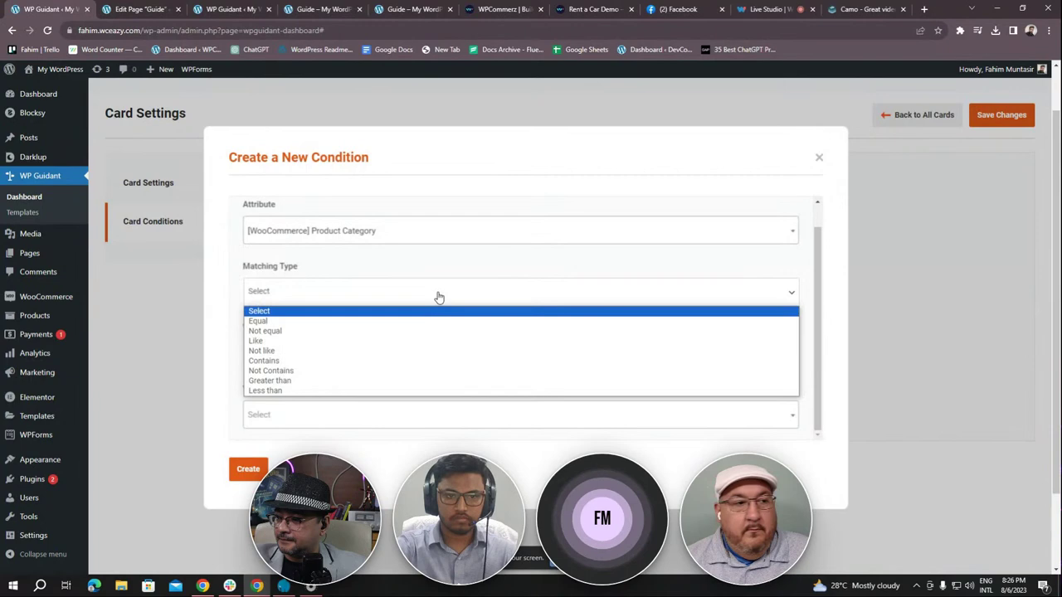
click(306, 322)
scroll(290, 361, down, 1)
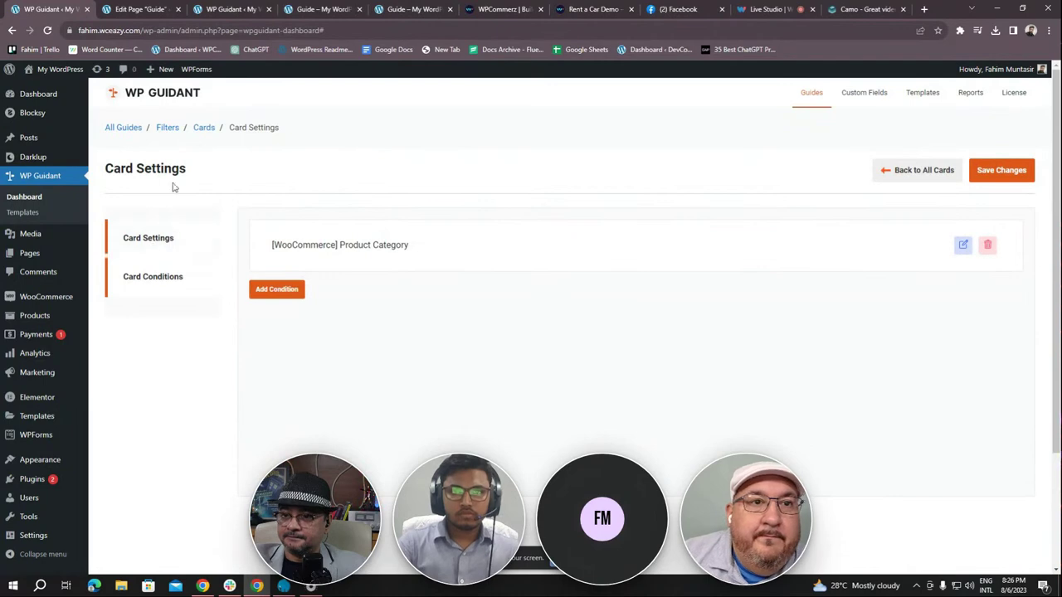
Return to the filter's card list and add a second card with the label "Blue"
click(206, 129)
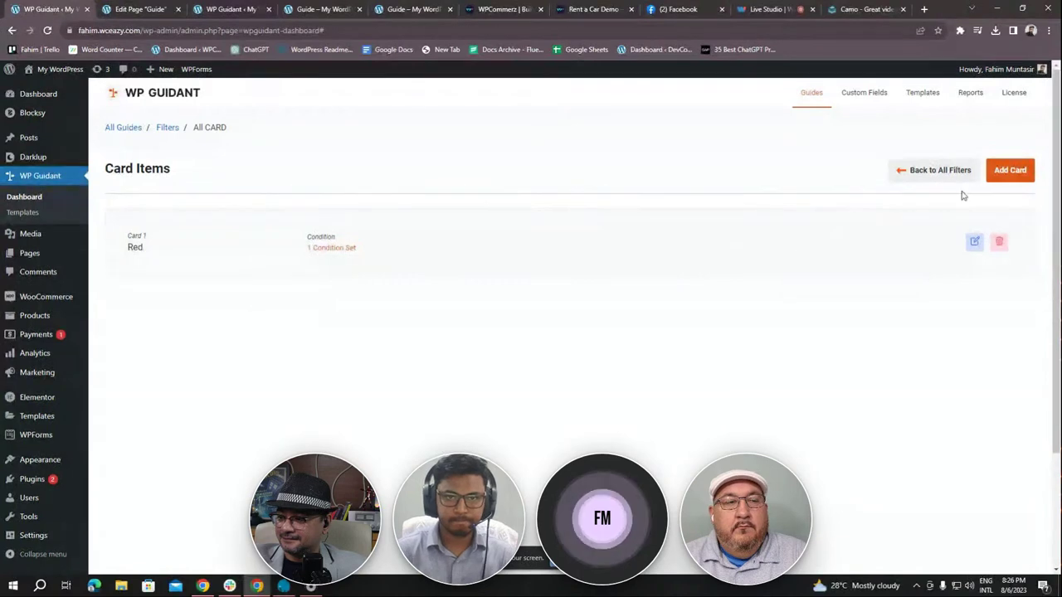
click(1020, 171)
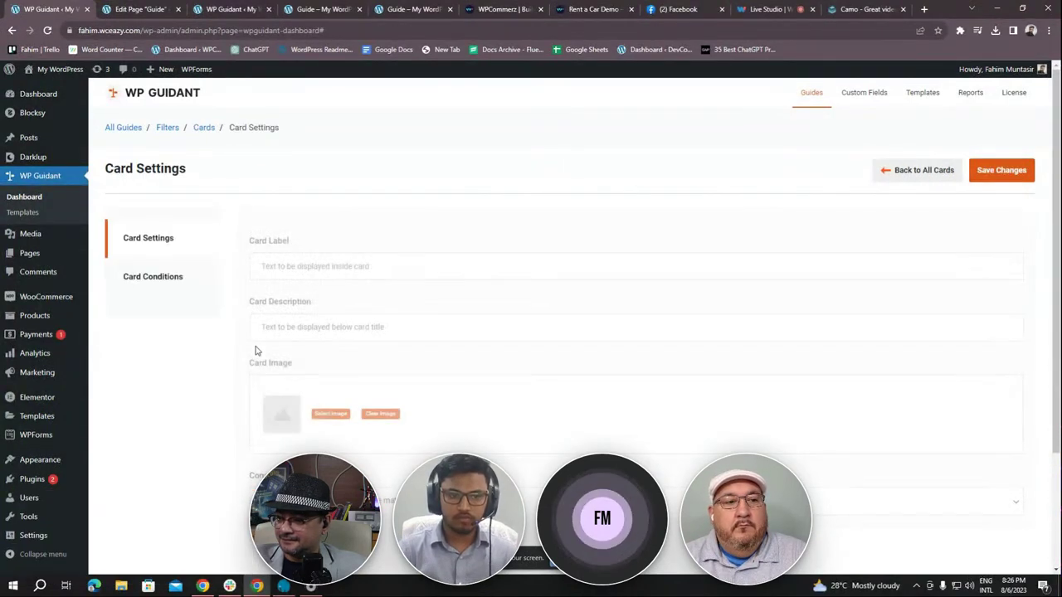
click(297, 263)
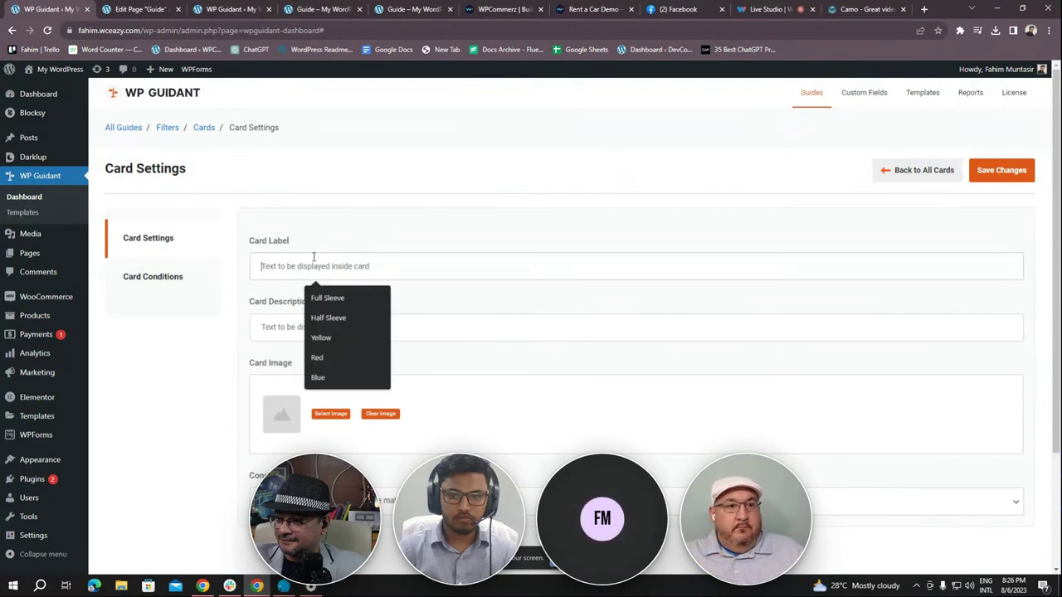
text(B)
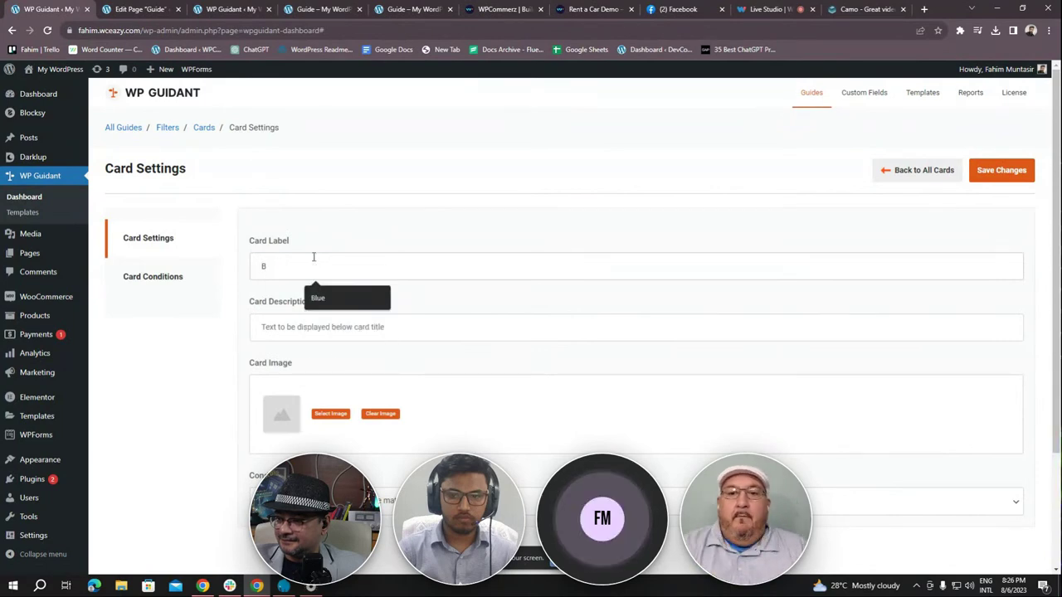
text(lue)
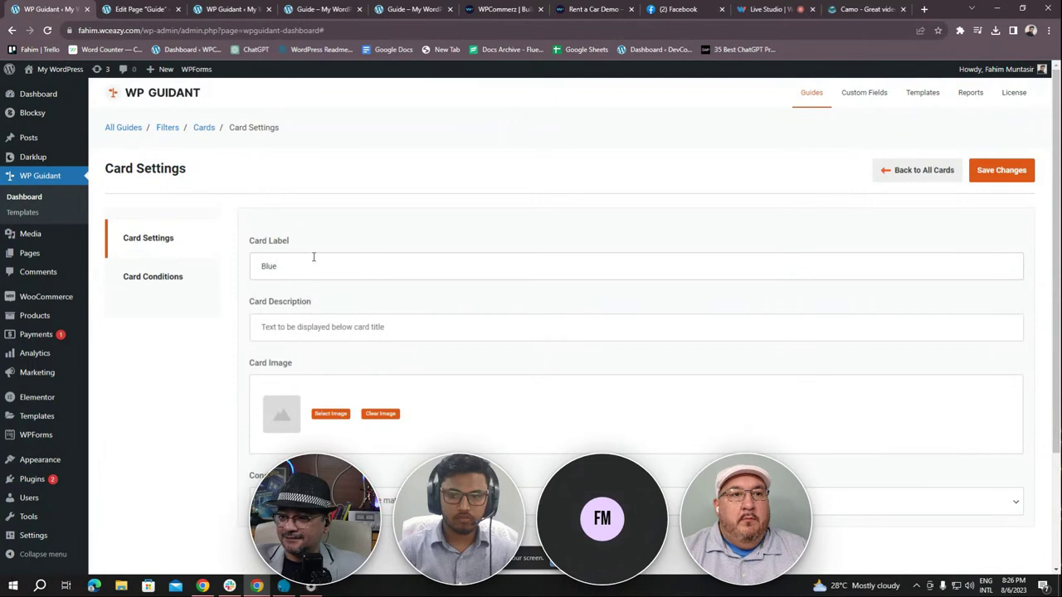
Give the Blue card the description "Choose the color"
click(325, 326)
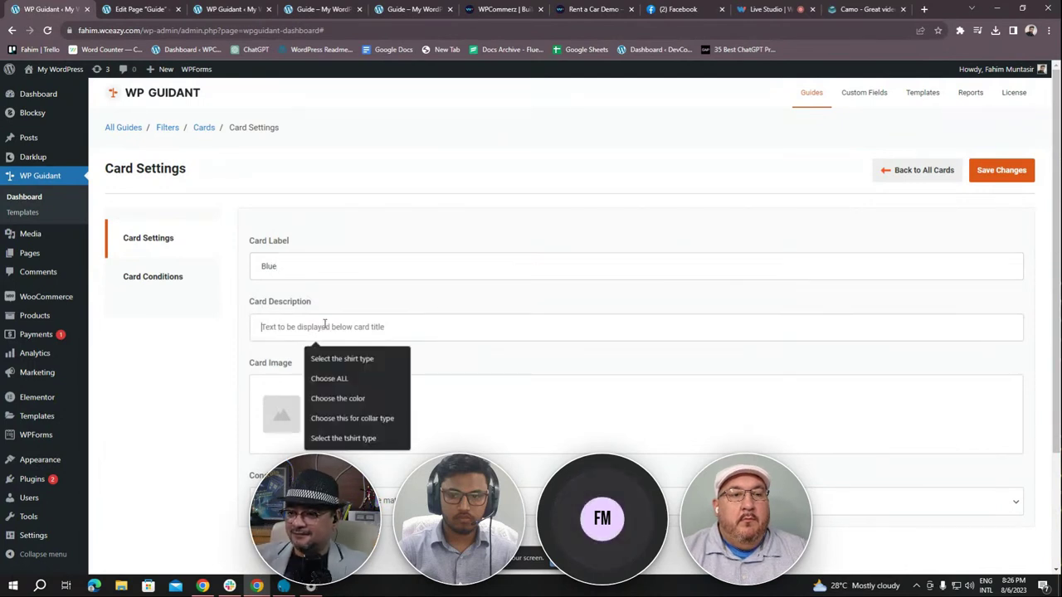
text(Se)
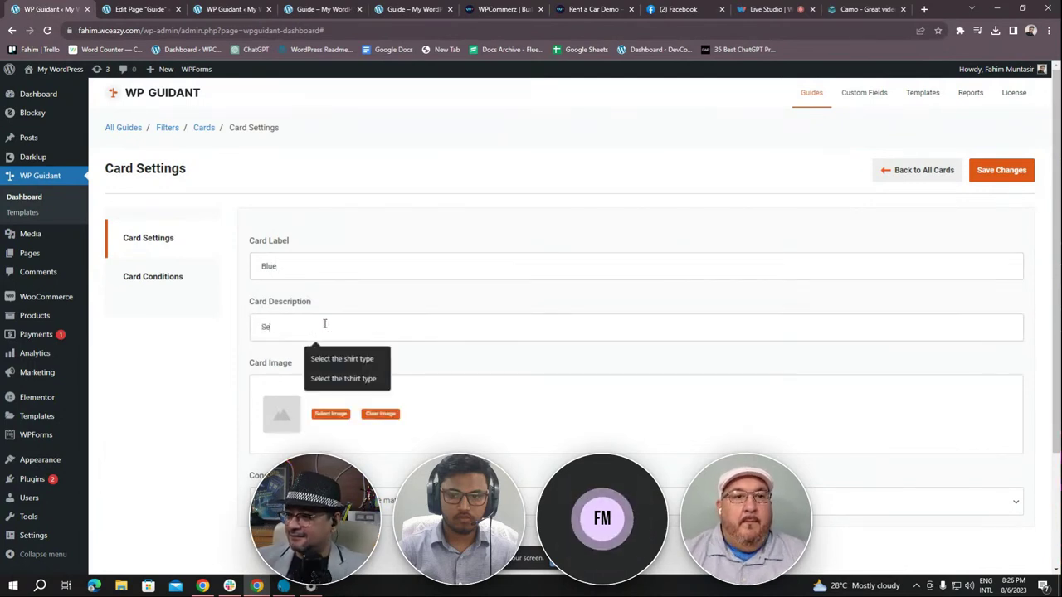
text(lect)
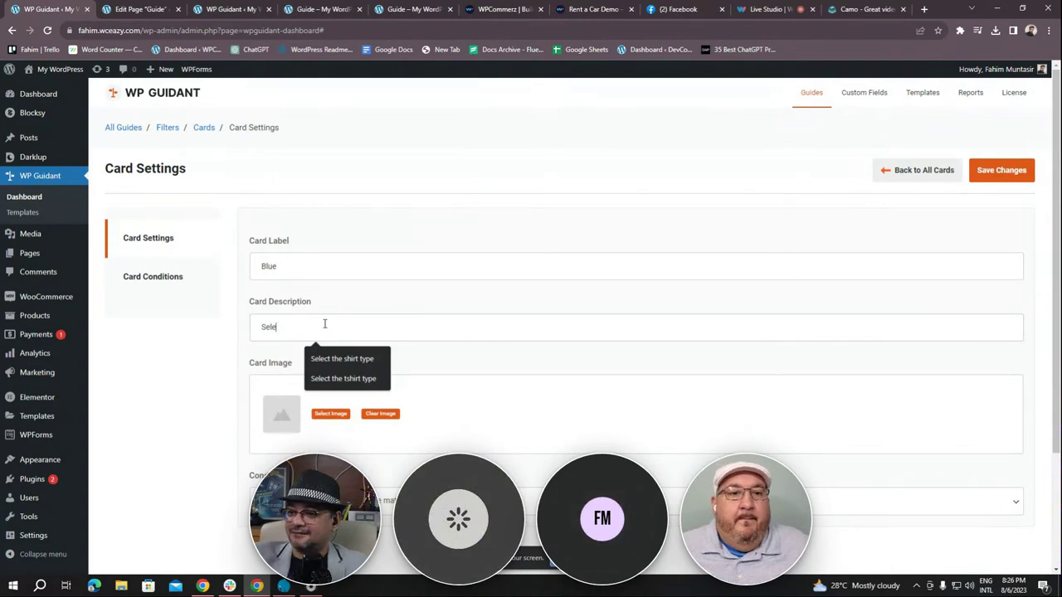
key(BackSpace)
key(BackSpace)
key(BackSpace)
key(BackSpace)
text(Ch)
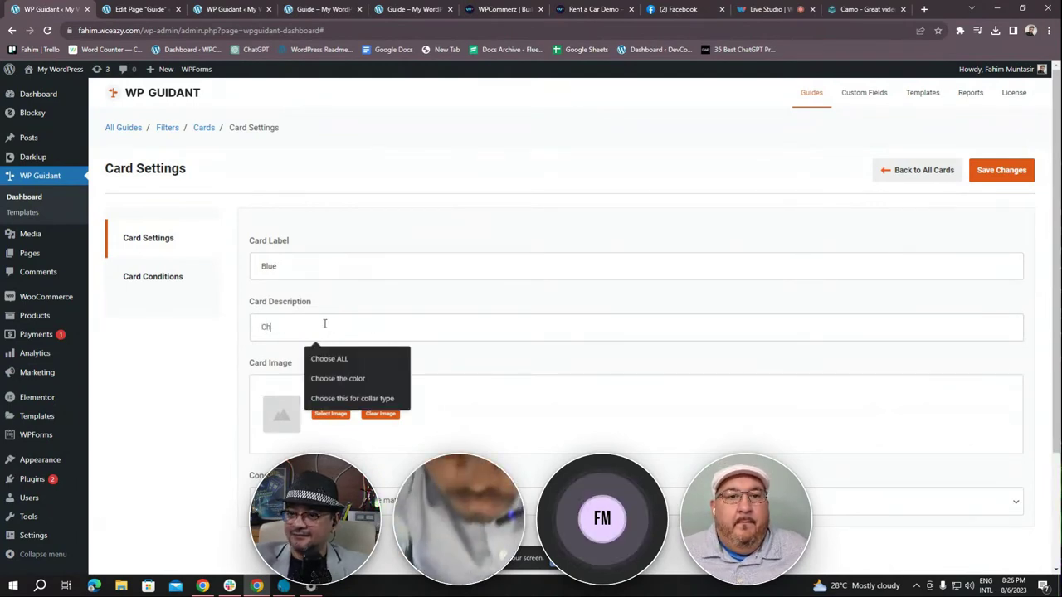
text(oo)
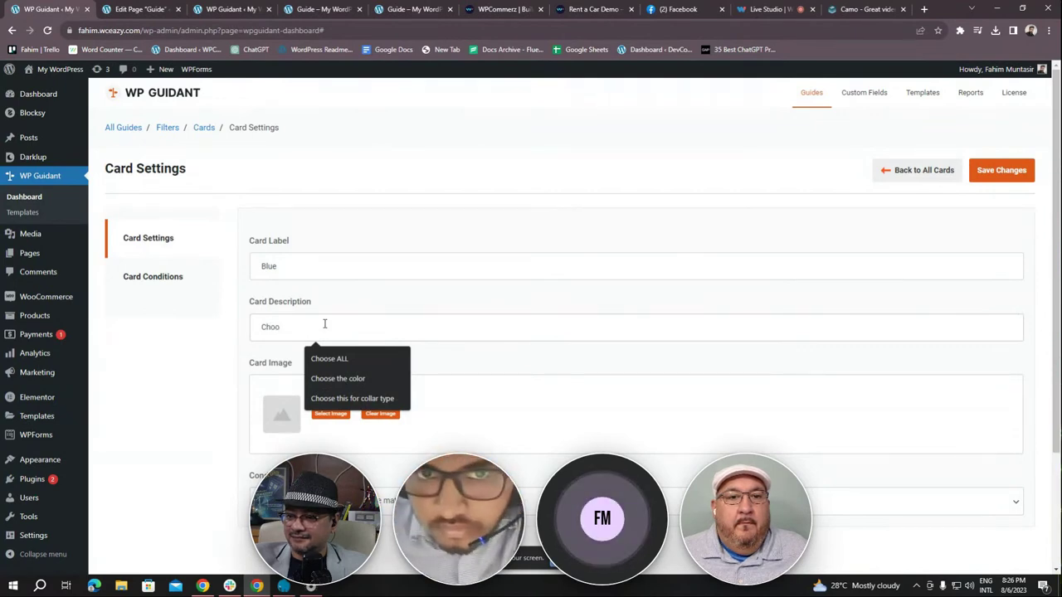
key(Down)
key(Down)
key(Return)
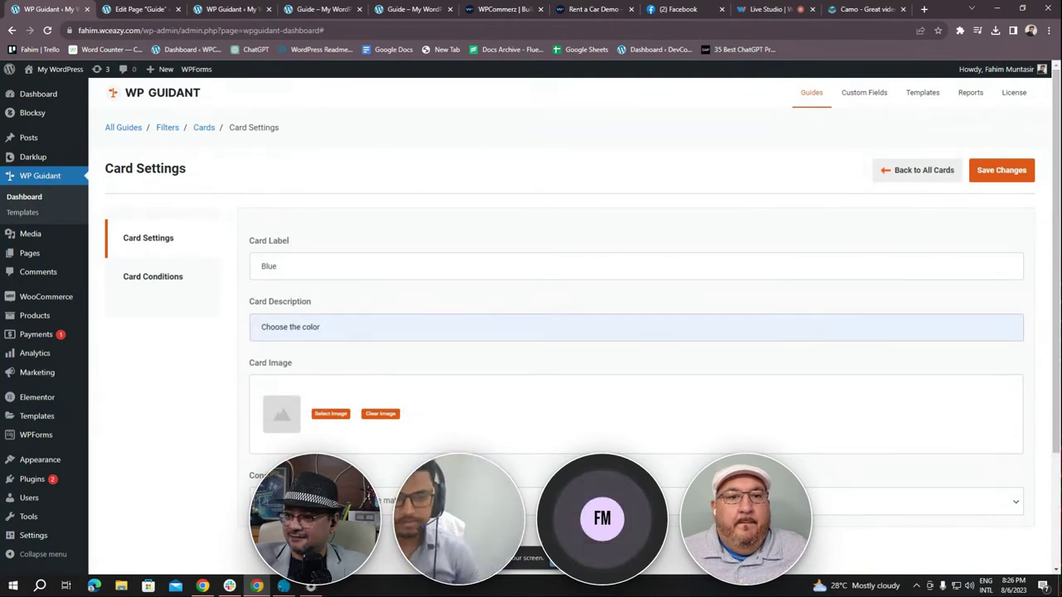
Set the Blue card's image to Blue.jpg from the media library and save the card's settings
click(330, 414)
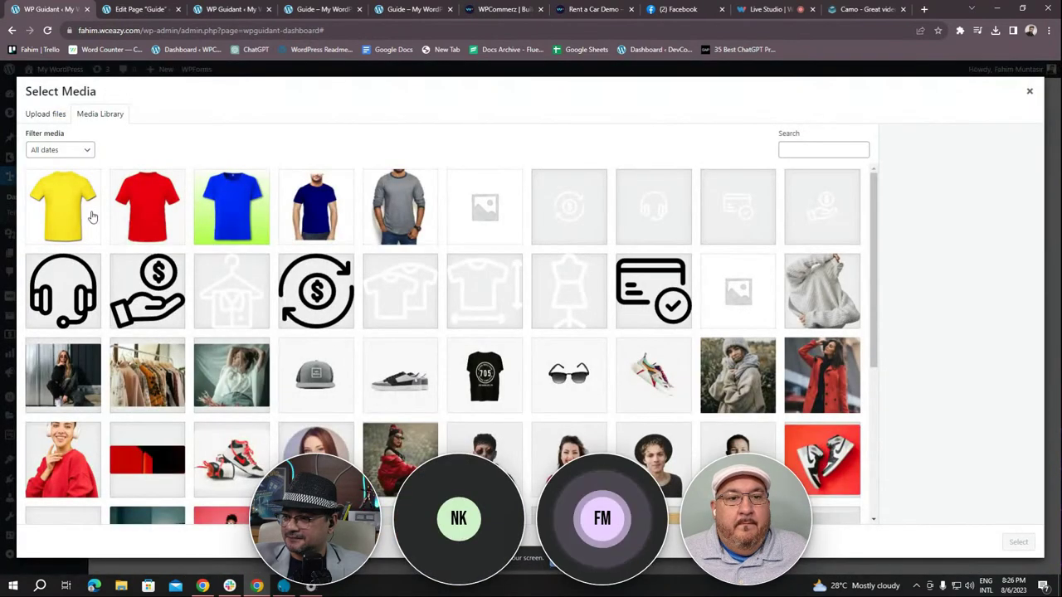
click(237, 214)
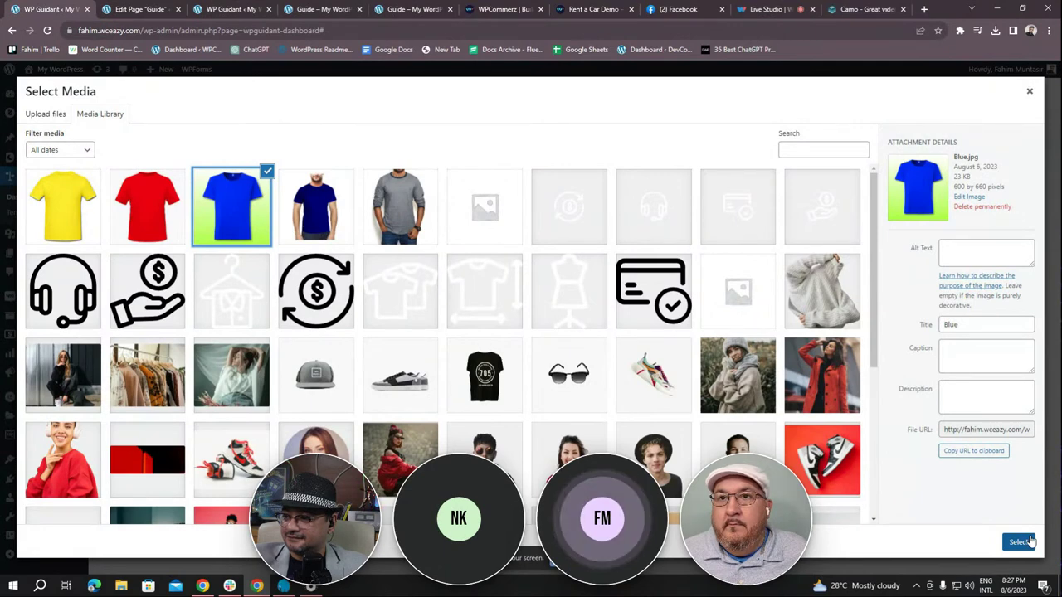
click(1029, 541)
scroll(421, 433, down, 2)
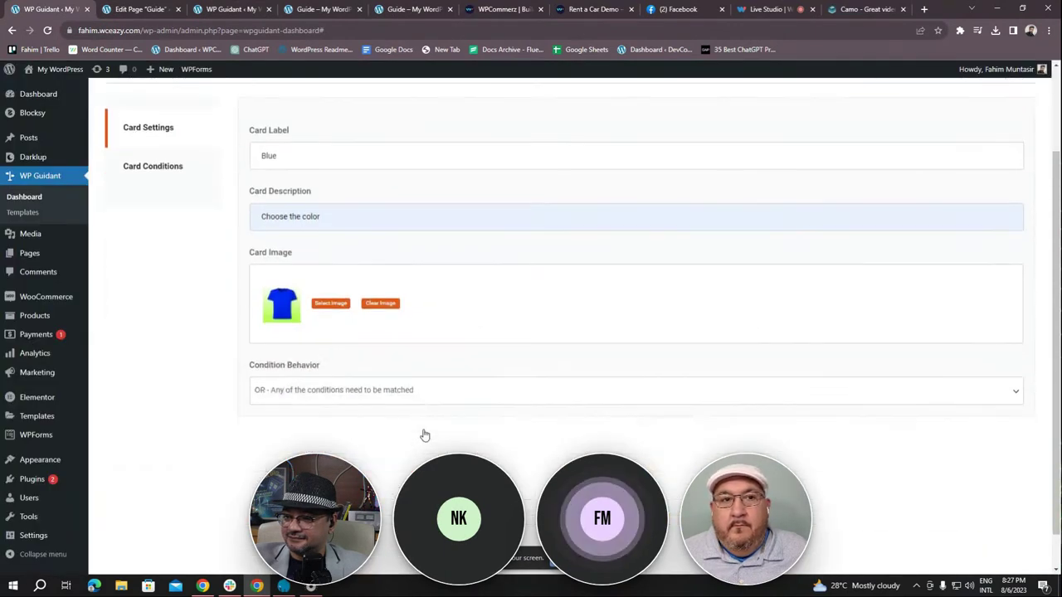
scroll(422, 434, up, 2)
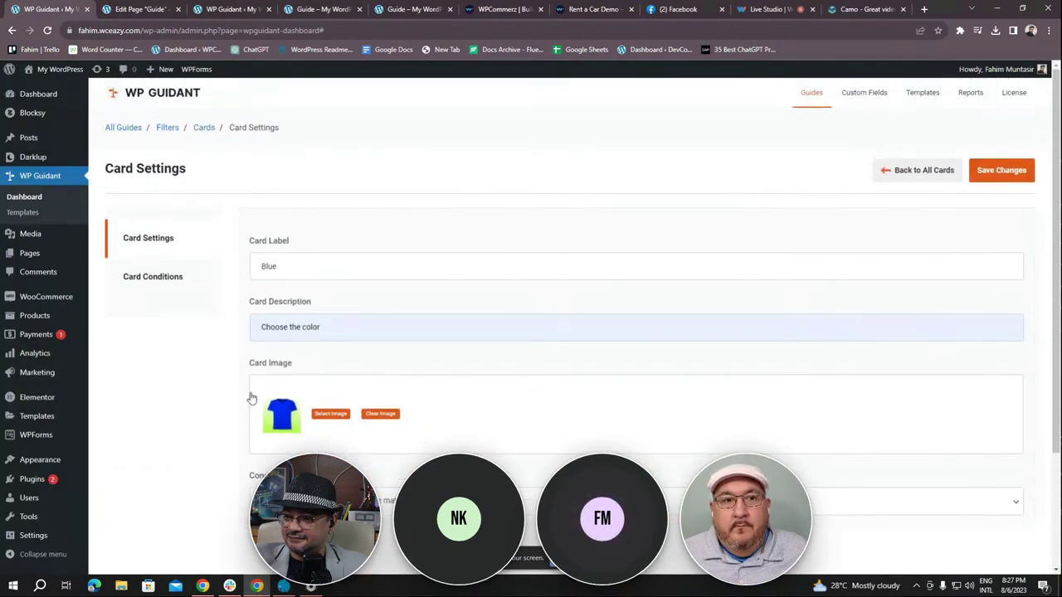
click(1003, 173)
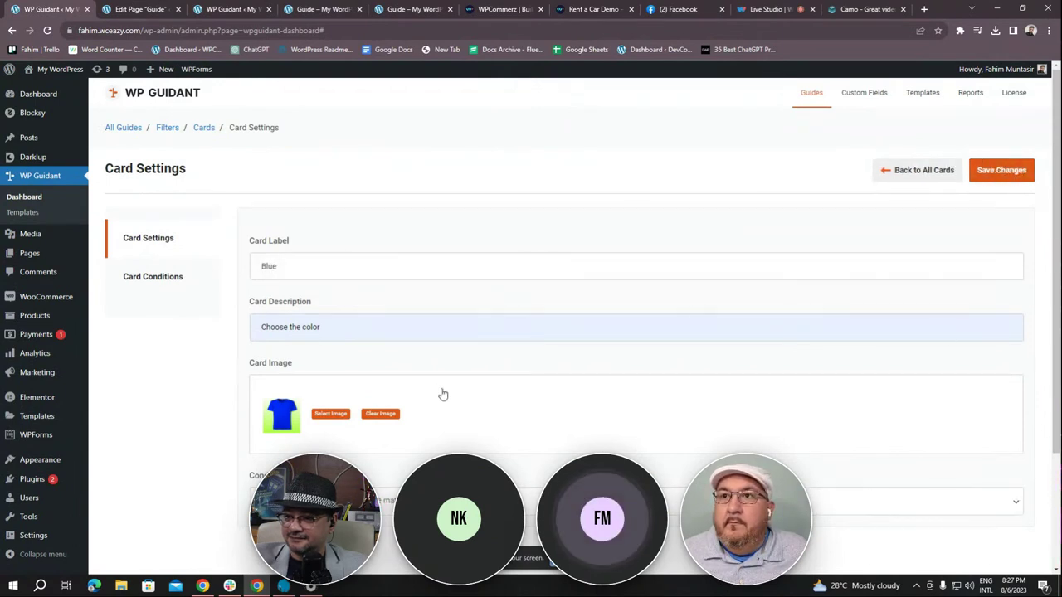
Create a condition for the Blue card on WooCommerce Product Category with matching type Equal and values from WordPress Settings
click(164, 281)
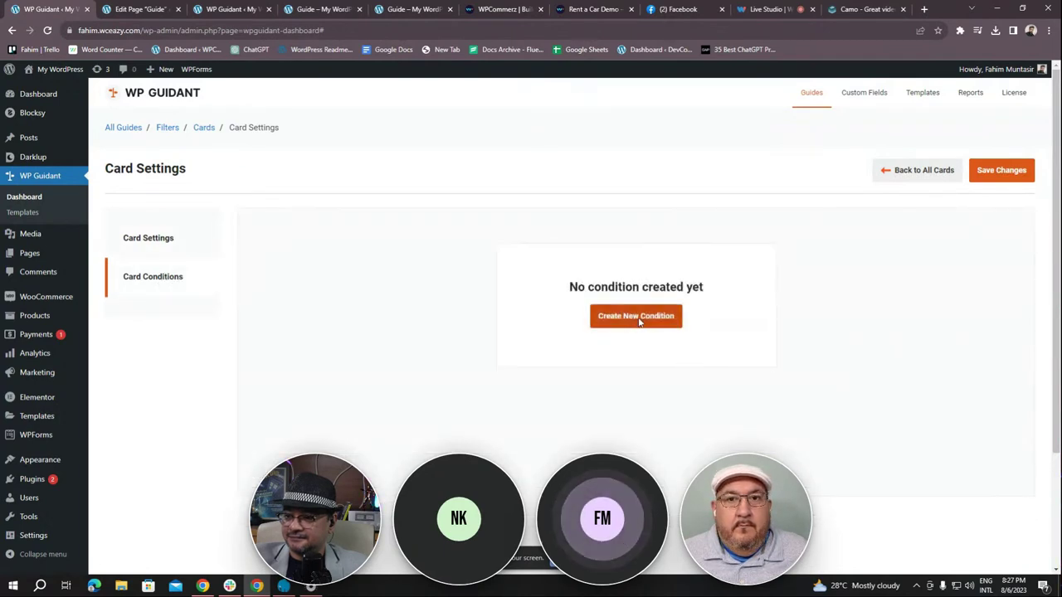
click(640, 318)
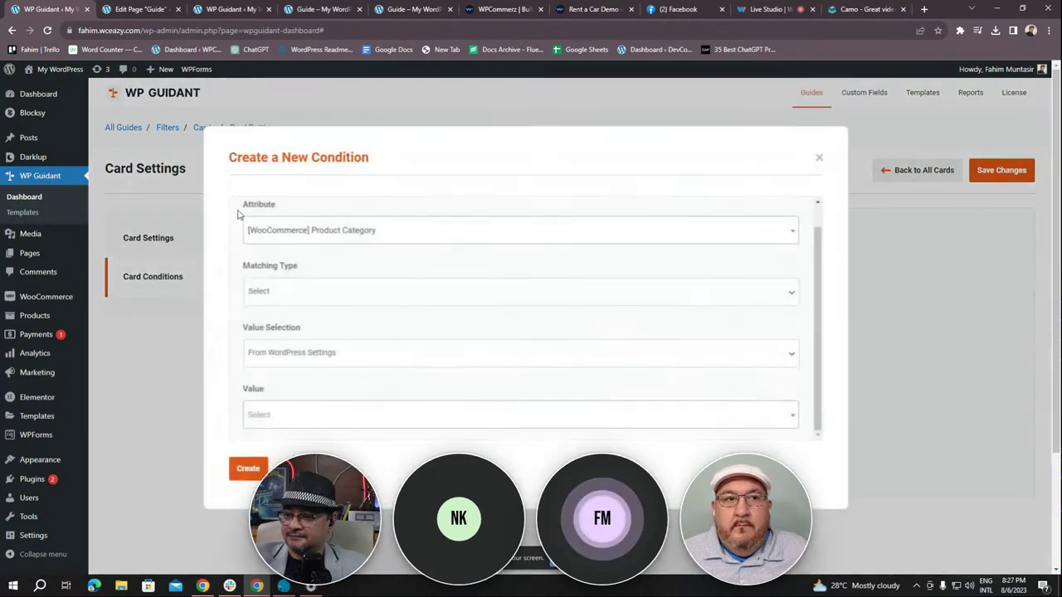
click(266, 300)
click(267, 328)
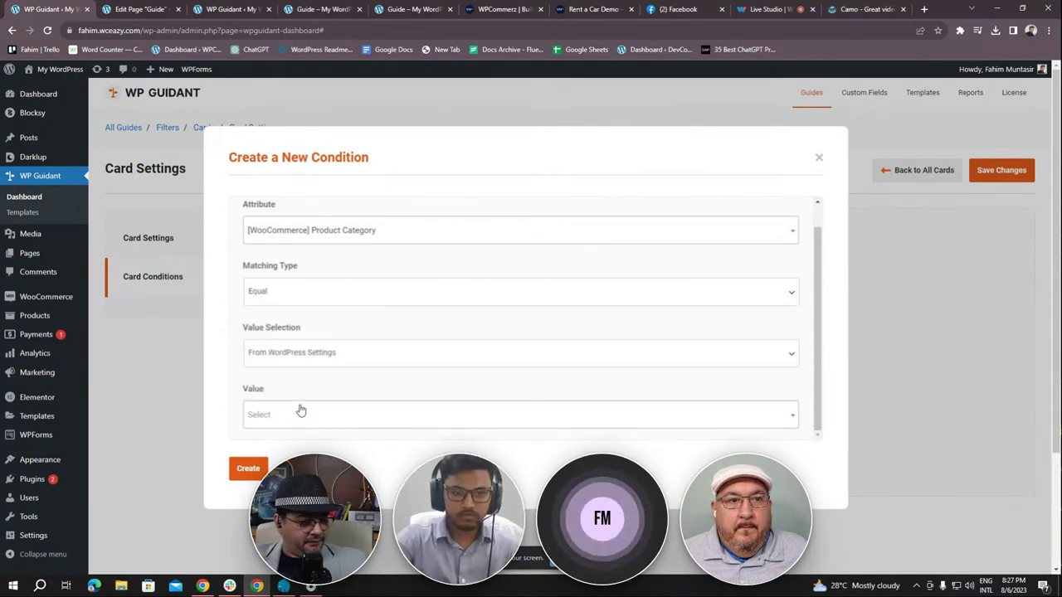
click(246, 469)
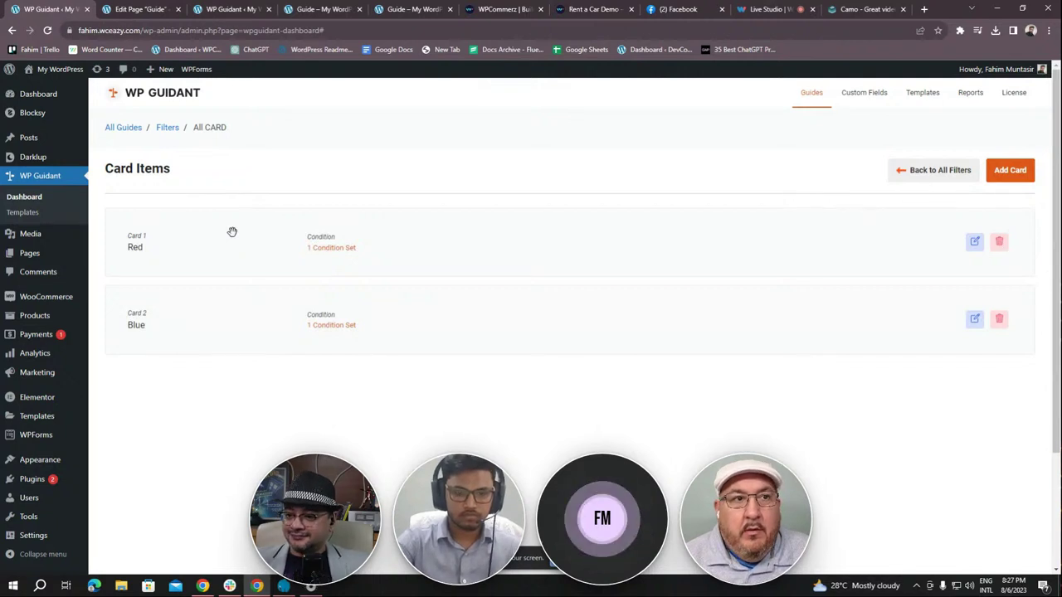
Add a third card to the color filter's card list
click(1020, 170)
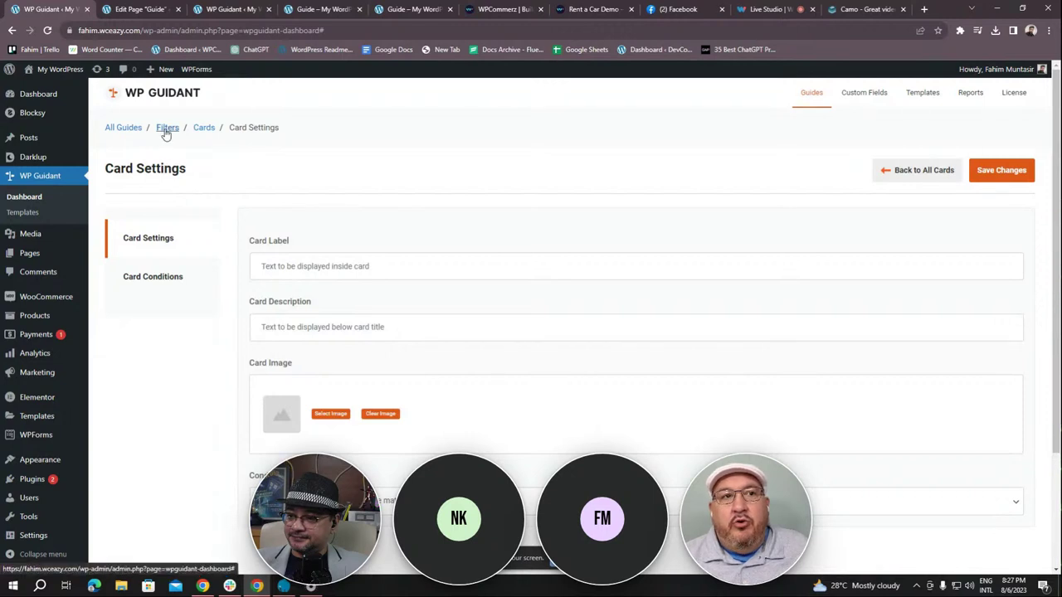
click(163, 278)
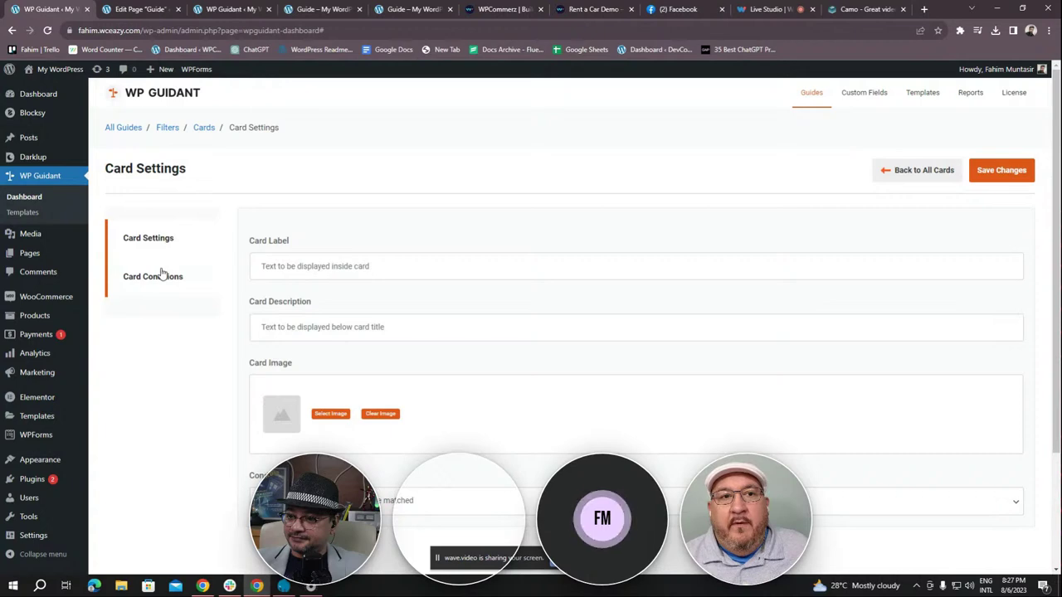
click(159, 277)
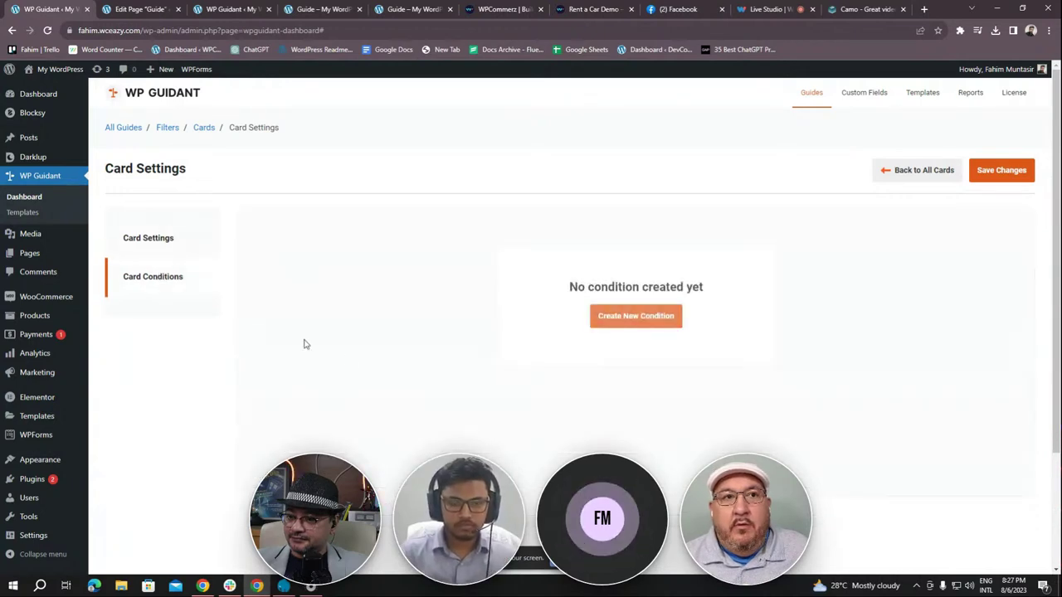
click(611, 324)
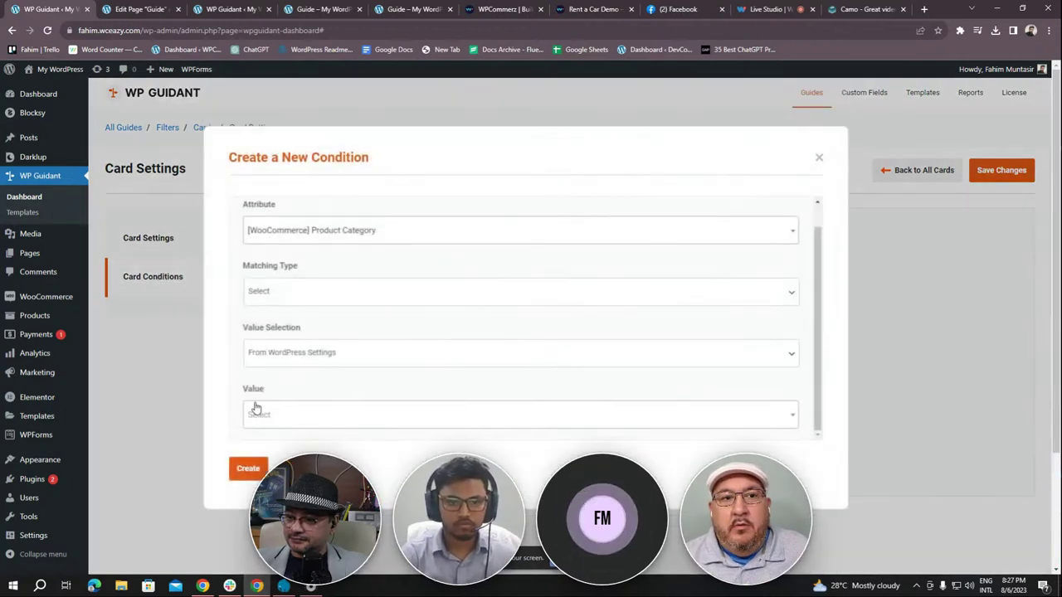
click(258, 412)
scroll(299, 465, down, 1)
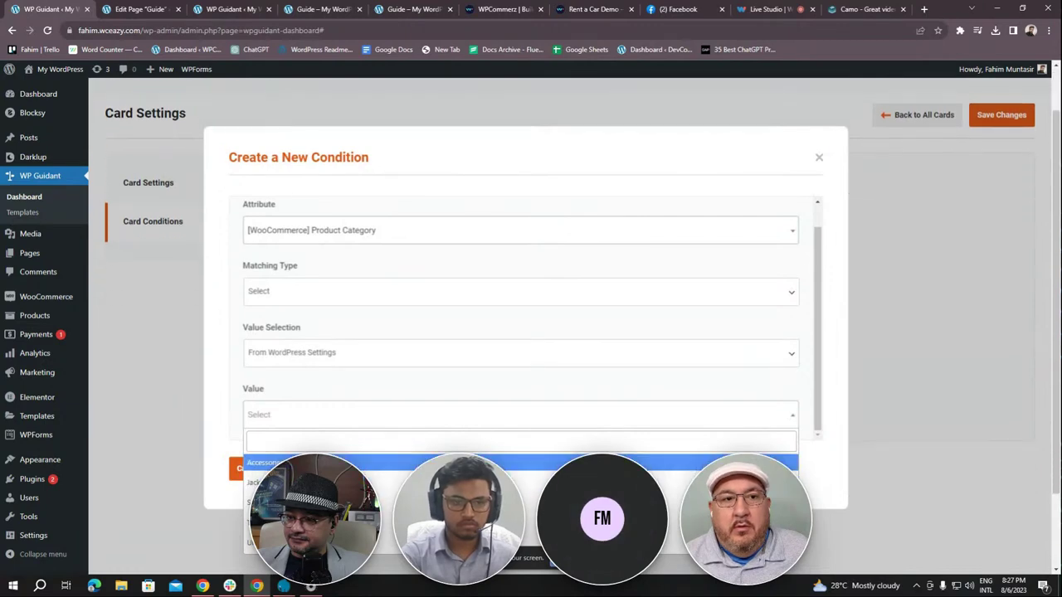
scroll(650, 410, down, 1)
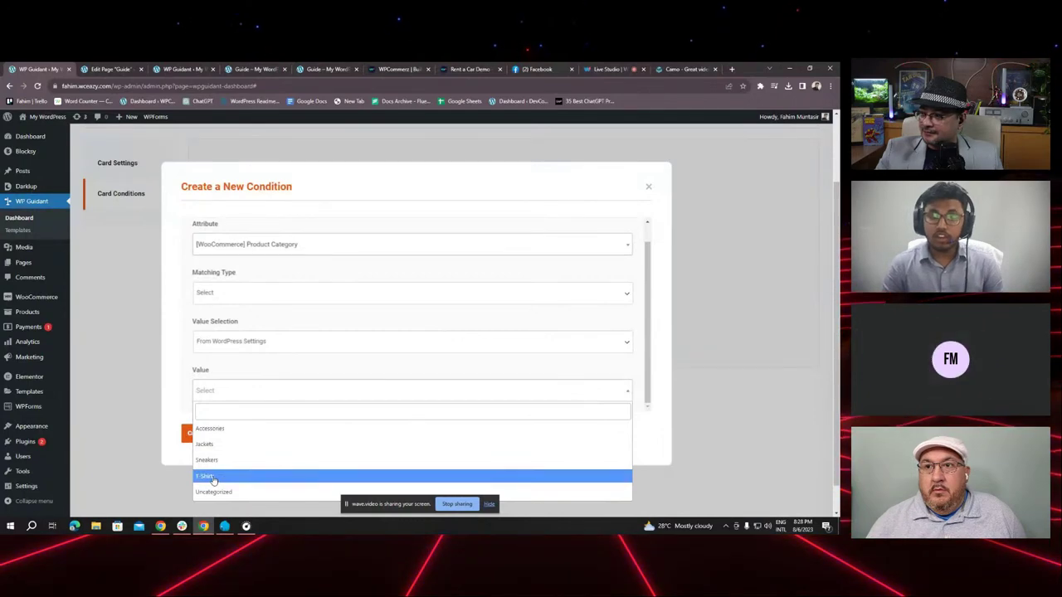
click(213, 480)
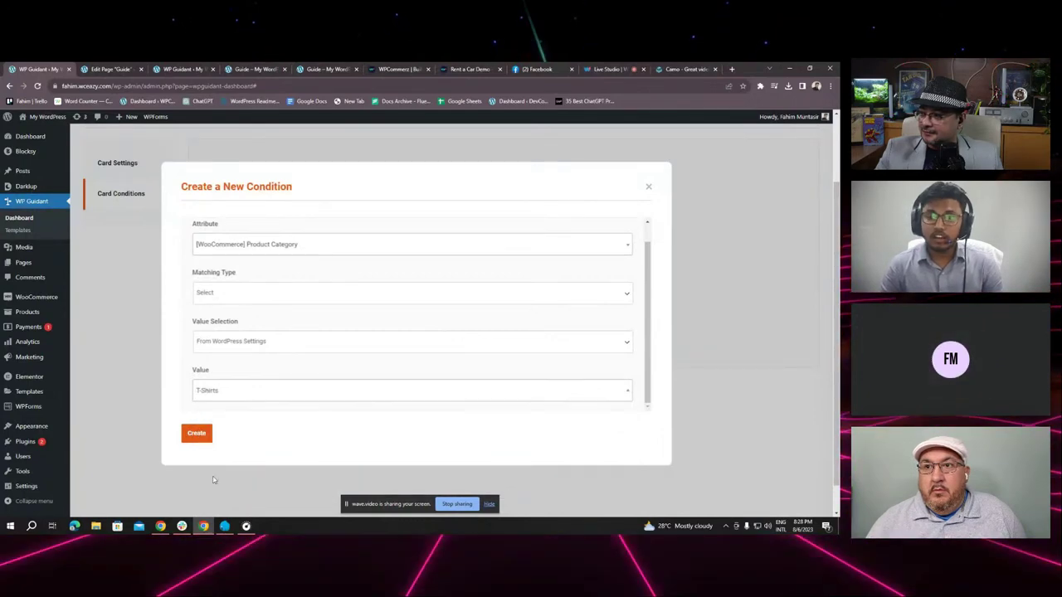
click(648, 186)
Give the new card the label "Yellow" and the description "Choose the color"
click(112, 165)
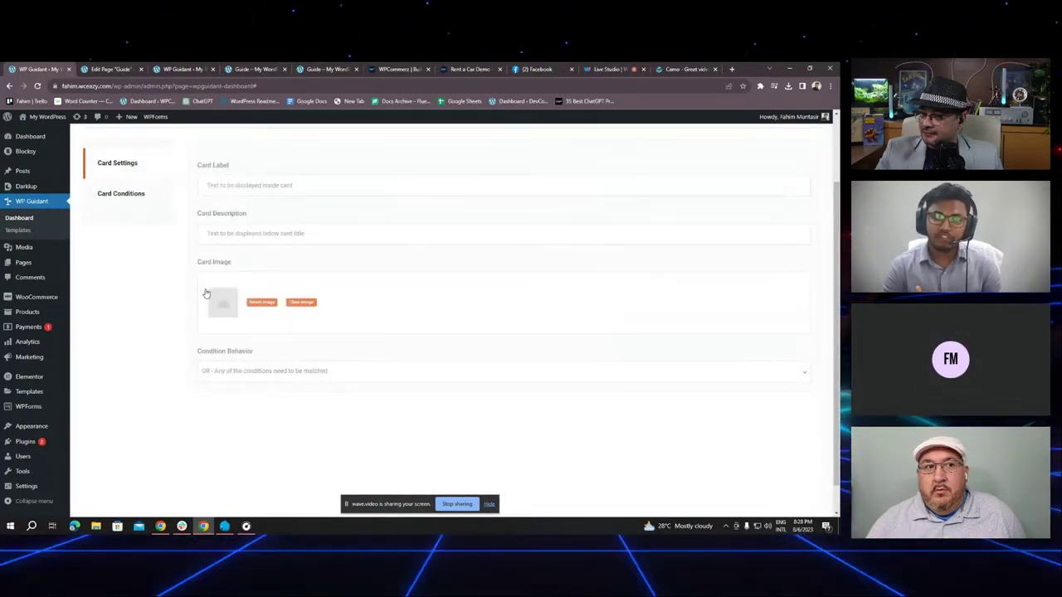
scroll(233, 290, up, 1)
click(234, 272)
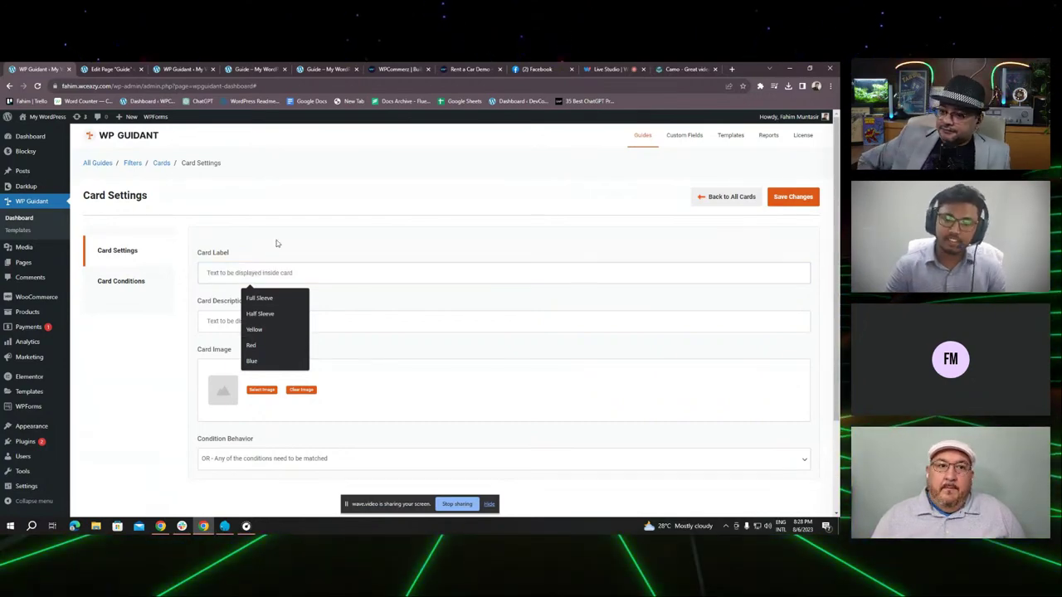
click(277, 243)
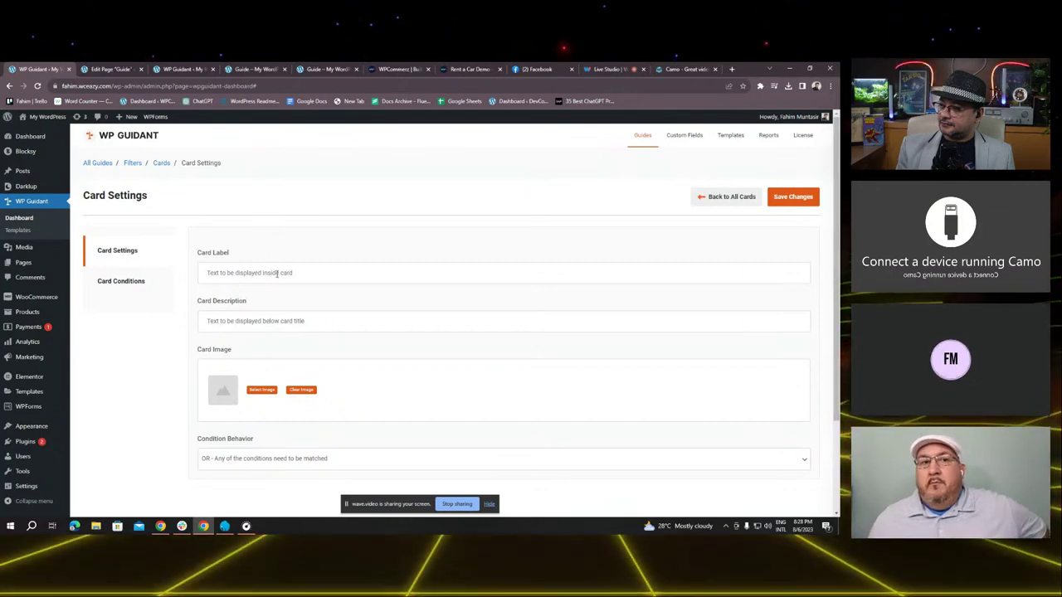
click(277, 273)
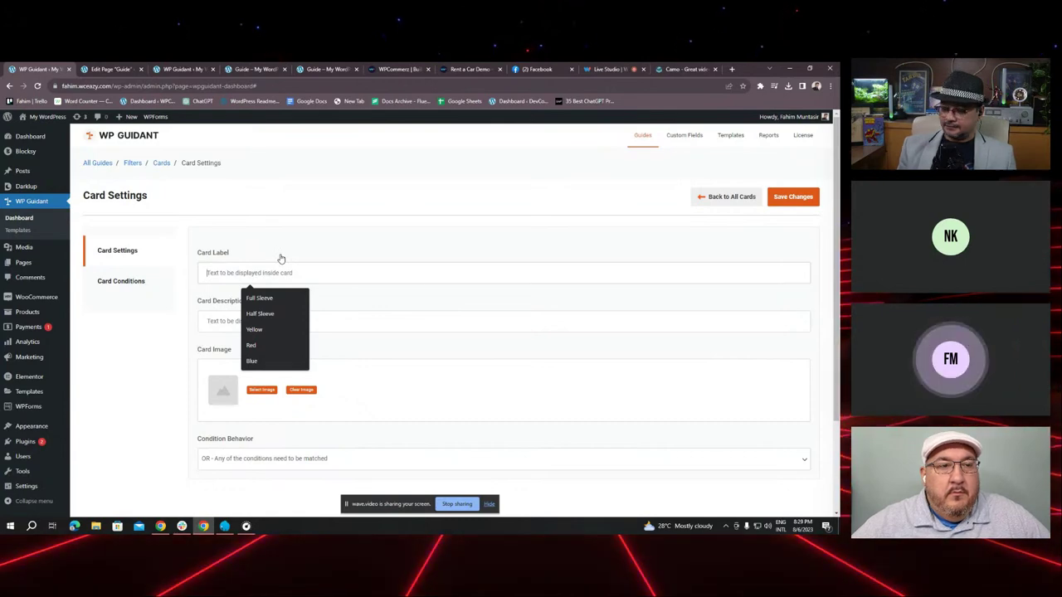
text(Yell)
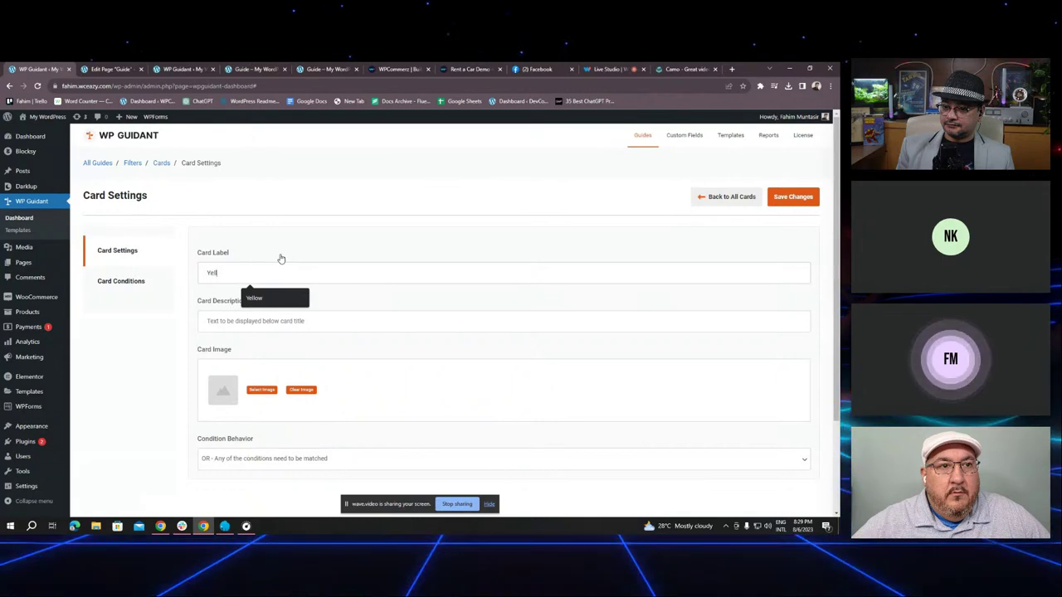
text(ow)
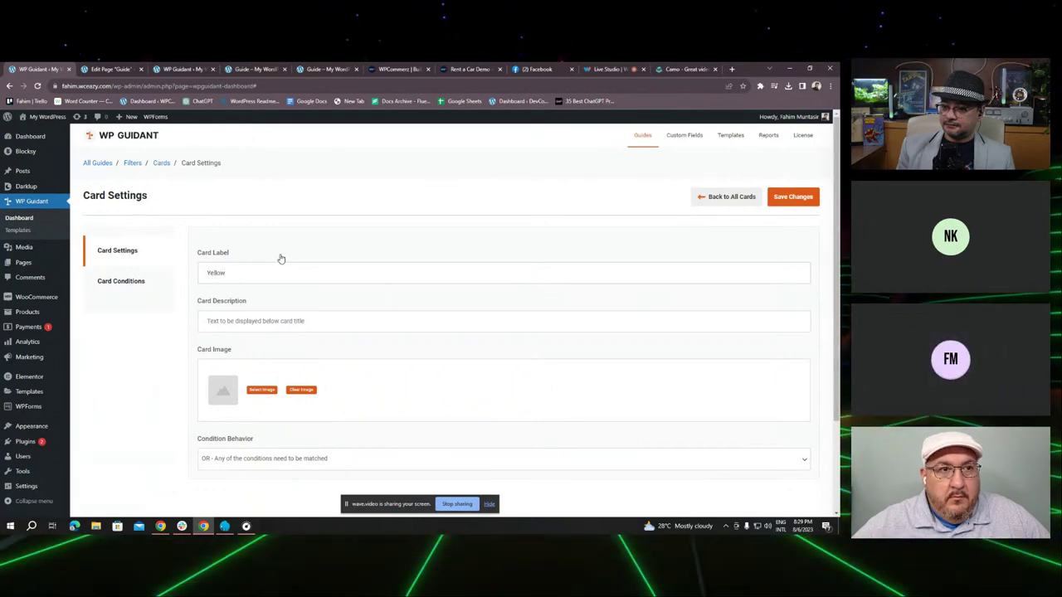
click(258, 320)
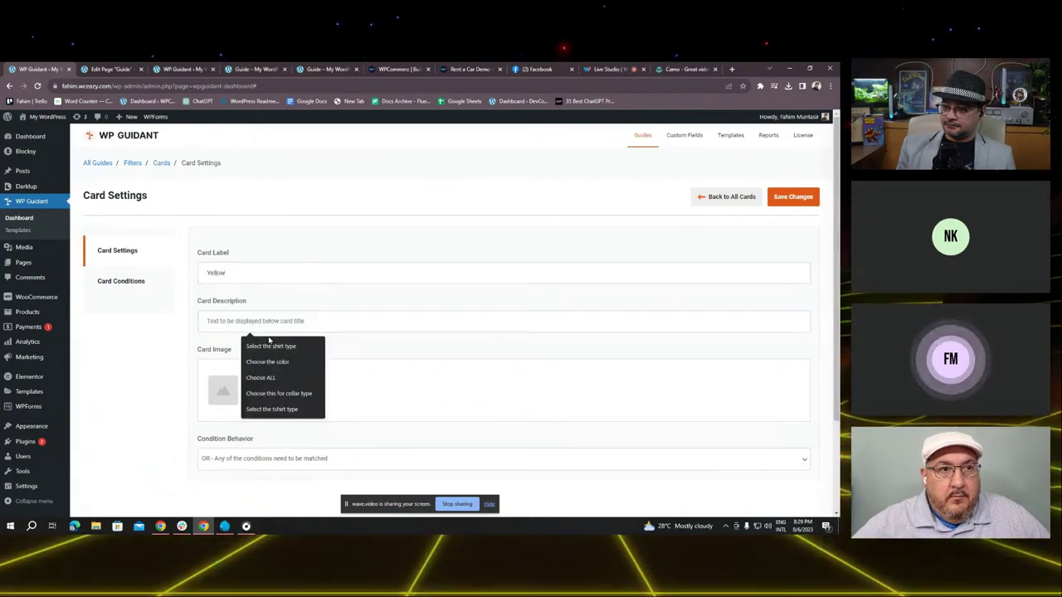
click(265, 365)
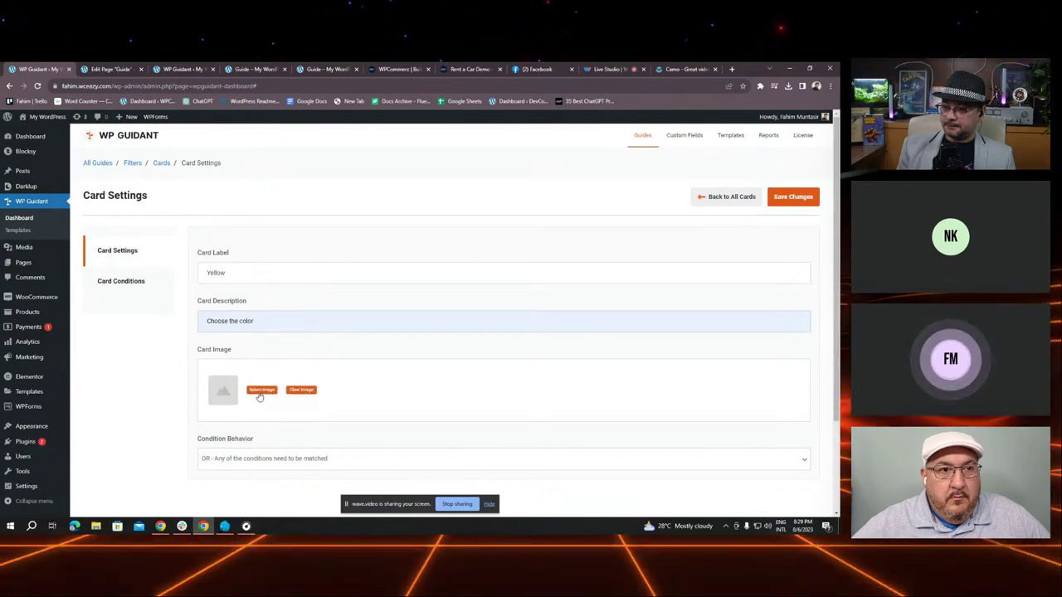
Set the Yellow card's image to Yellow.jpg from the media library
click(254, 389)
click(55, 217)
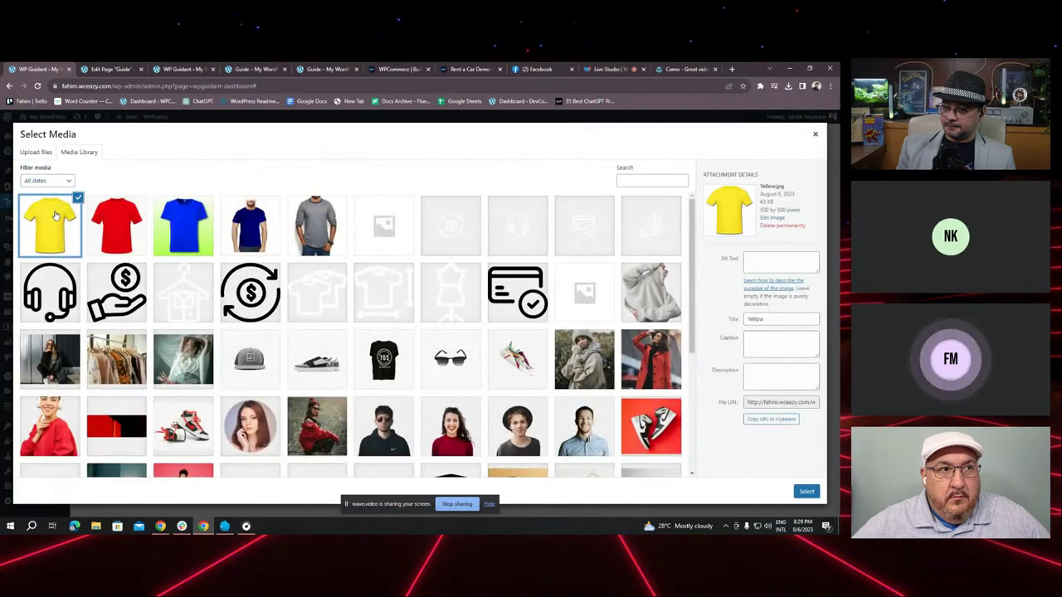
click(803, 493)
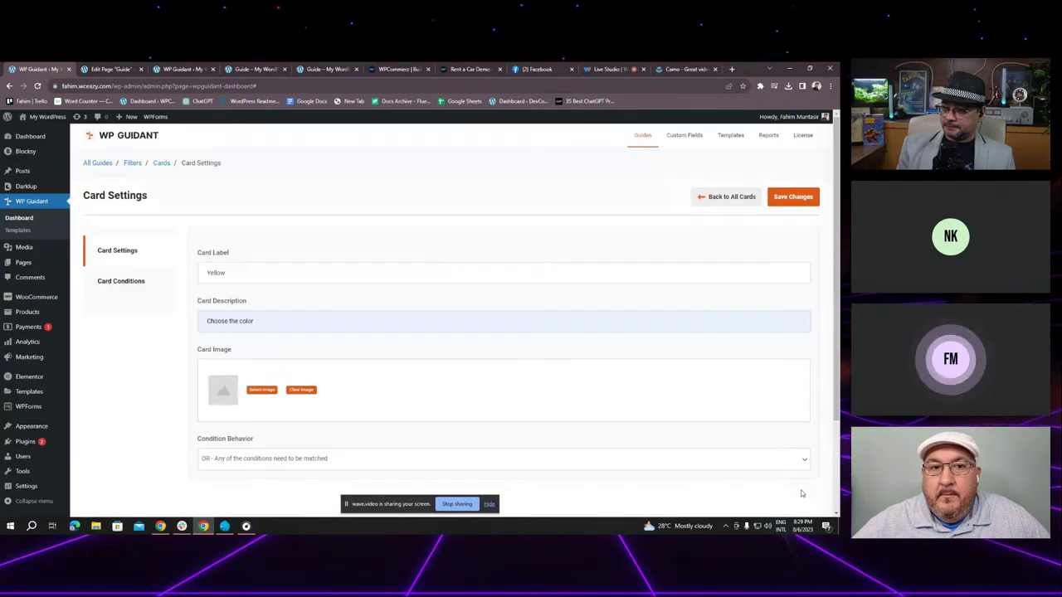
Start a new Product Category condition for the Yellow card with matching type Equal and the value T-Shirts
click(108, 281)
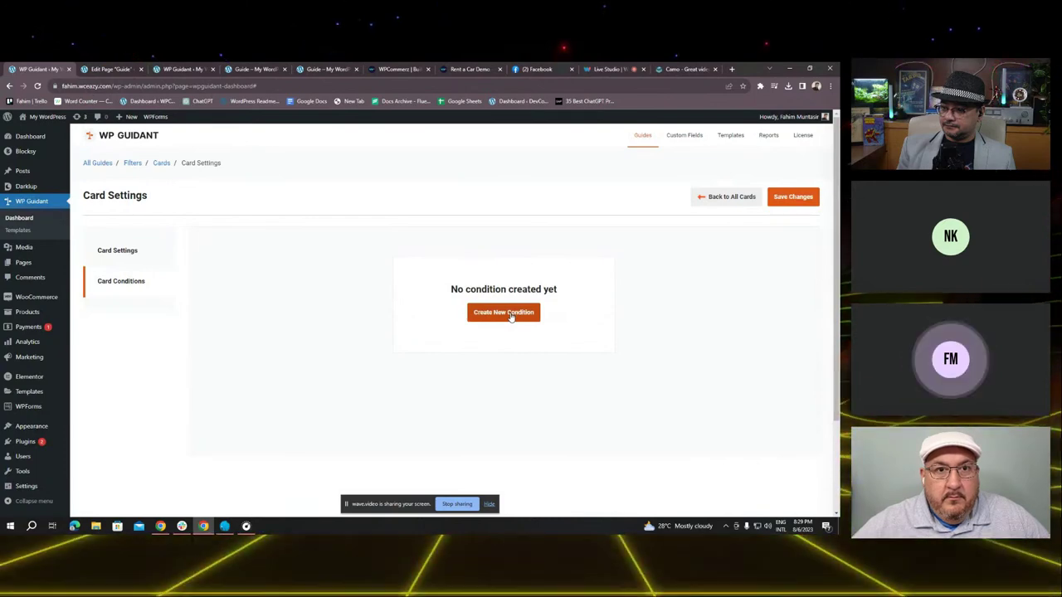
click(511, 317)
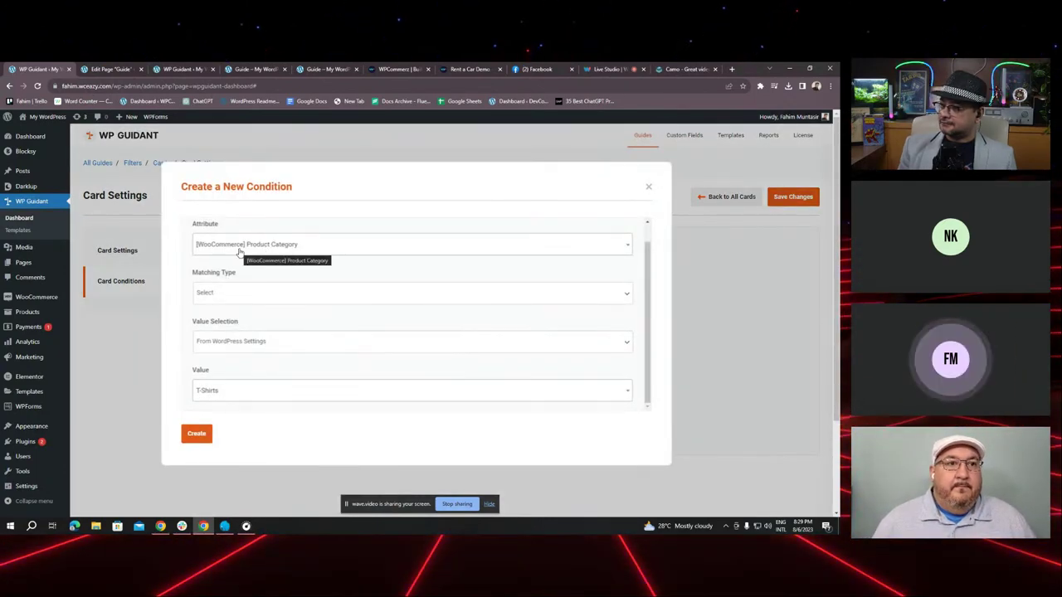
click(231, 293)
click(203, 313)
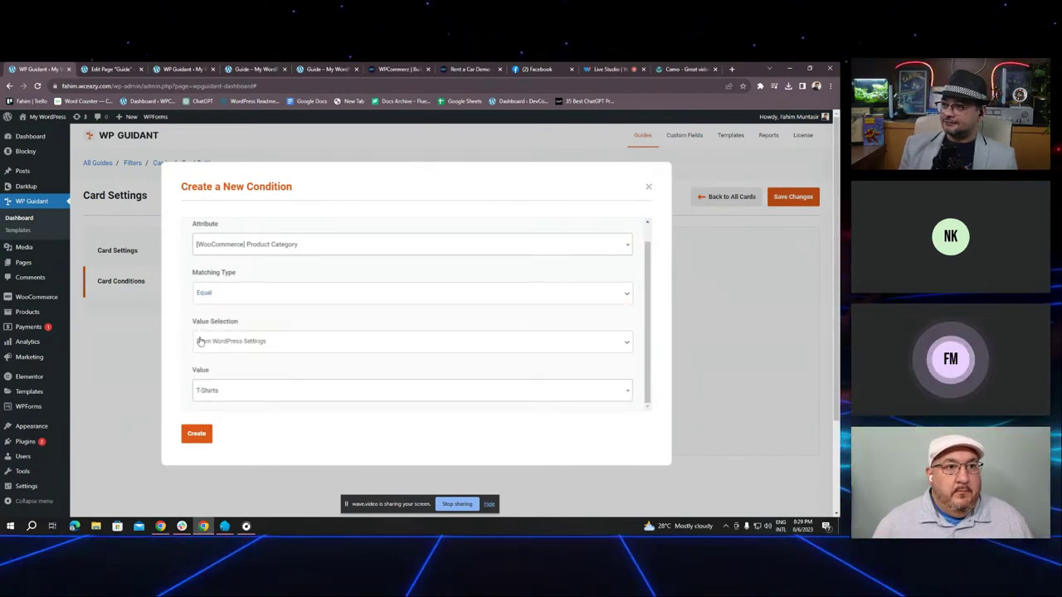
scroll(231, 388, down, 1)
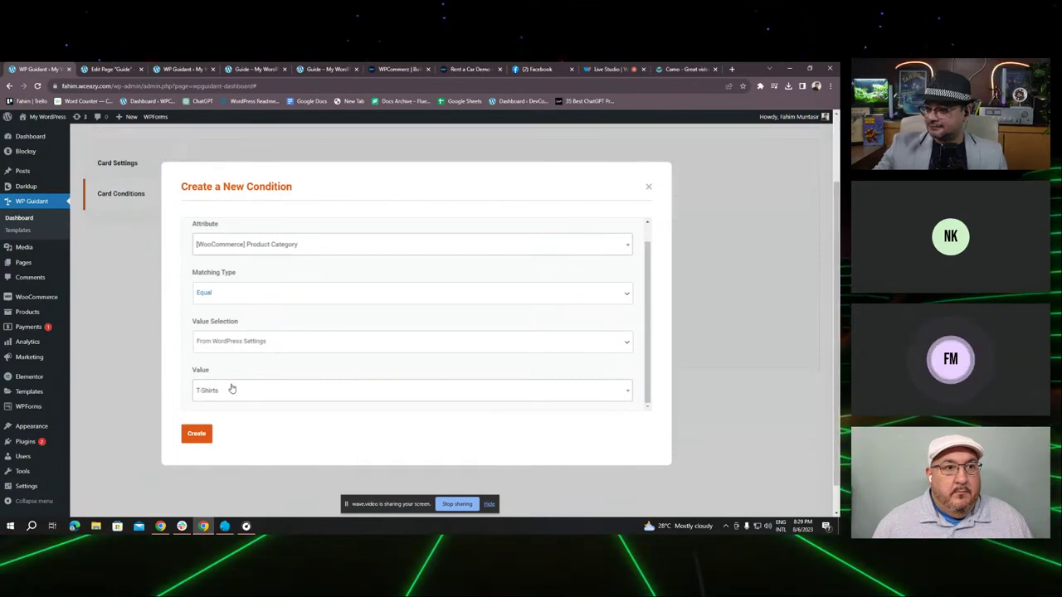
click(233, 390)
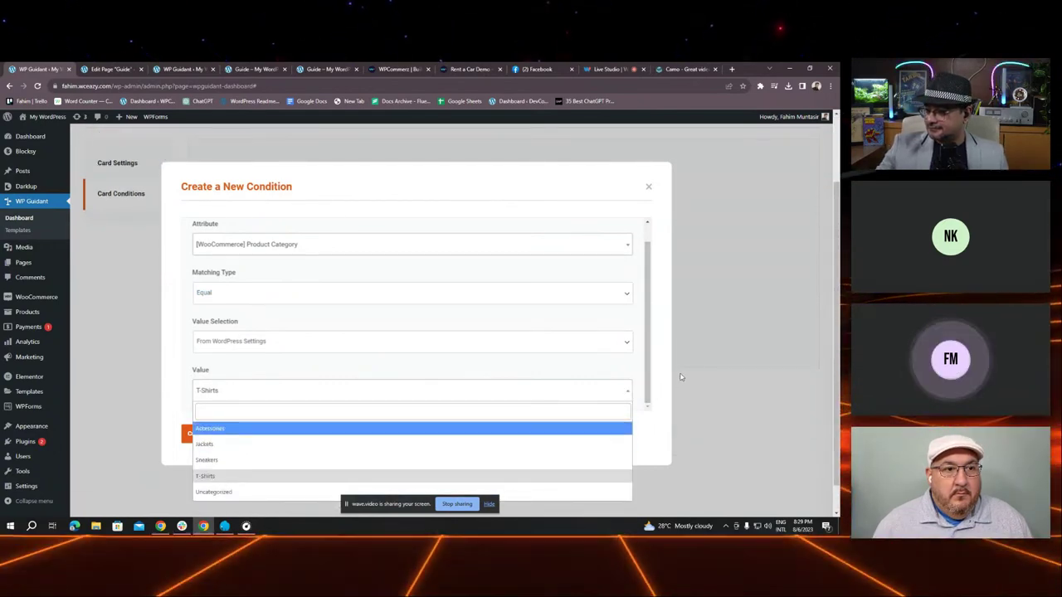
scroll(675, 374, down, 1)
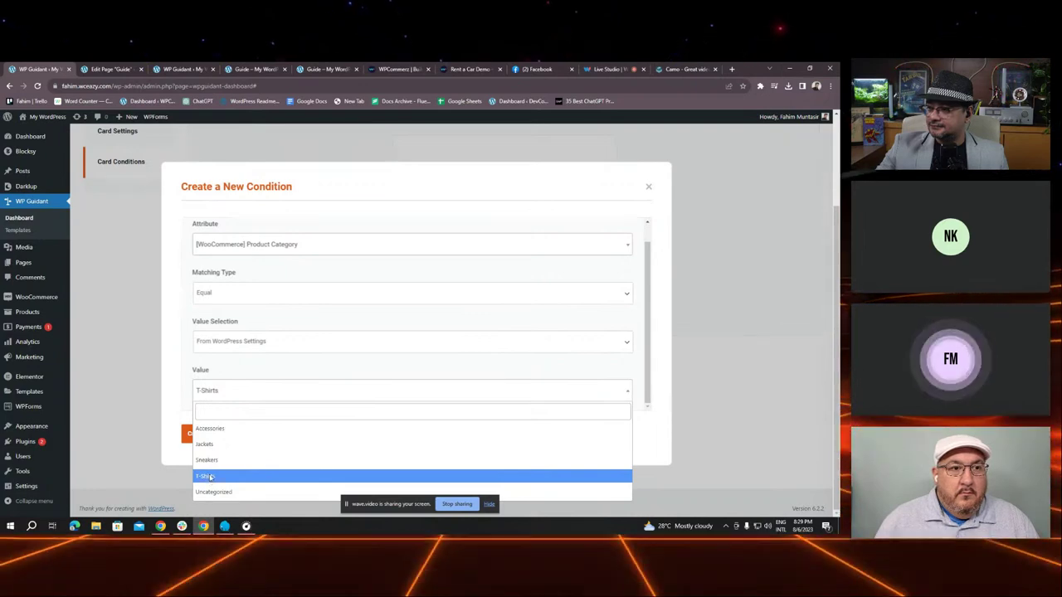
click(207, 478)
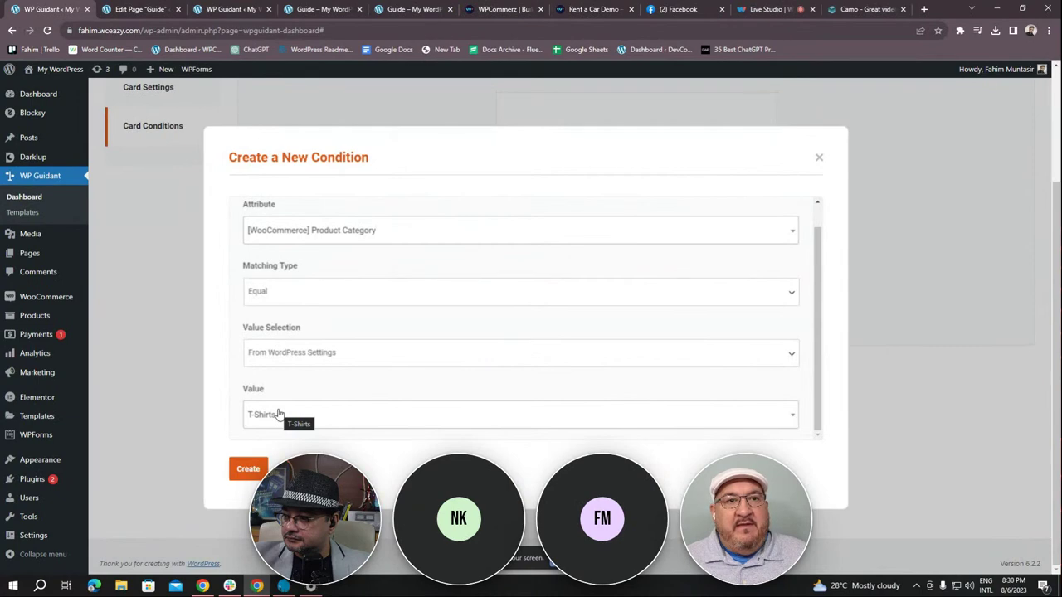
scroll(334, 403, up, 1)
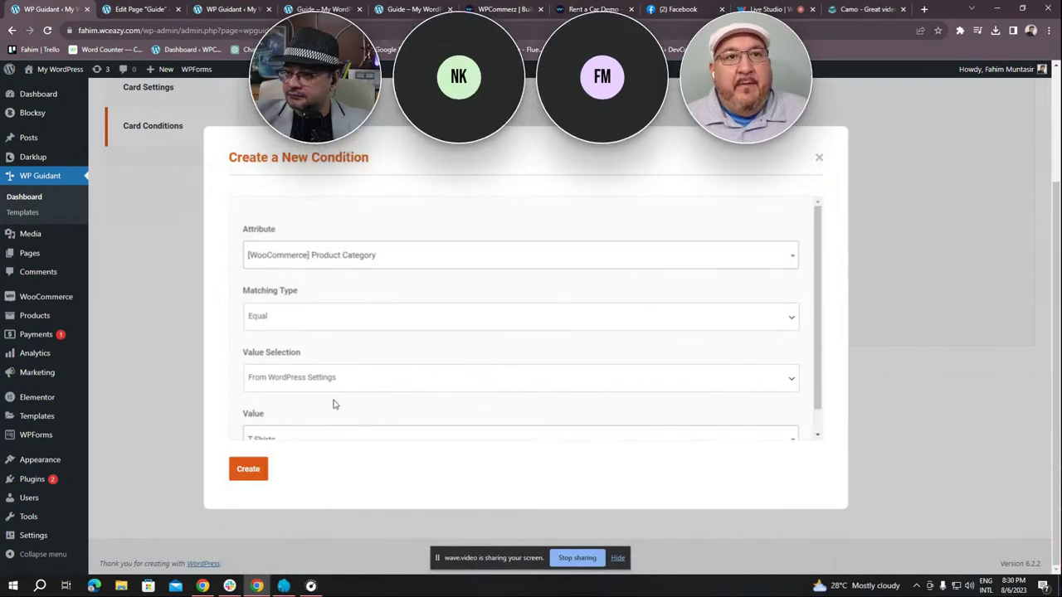
scroll(335, 404, down, 1)
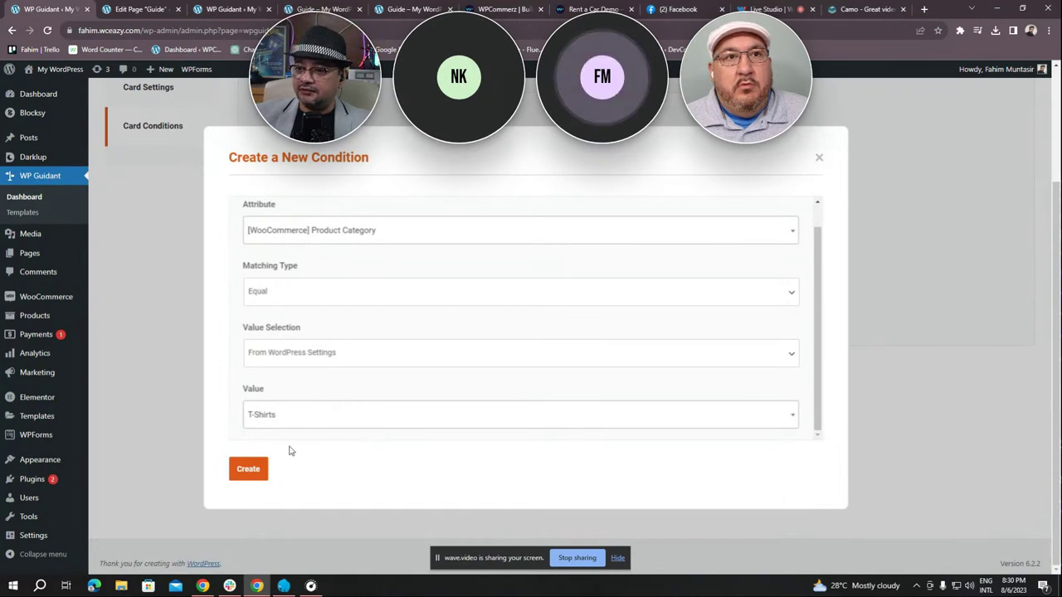
scroll(286, 417, up, 1)
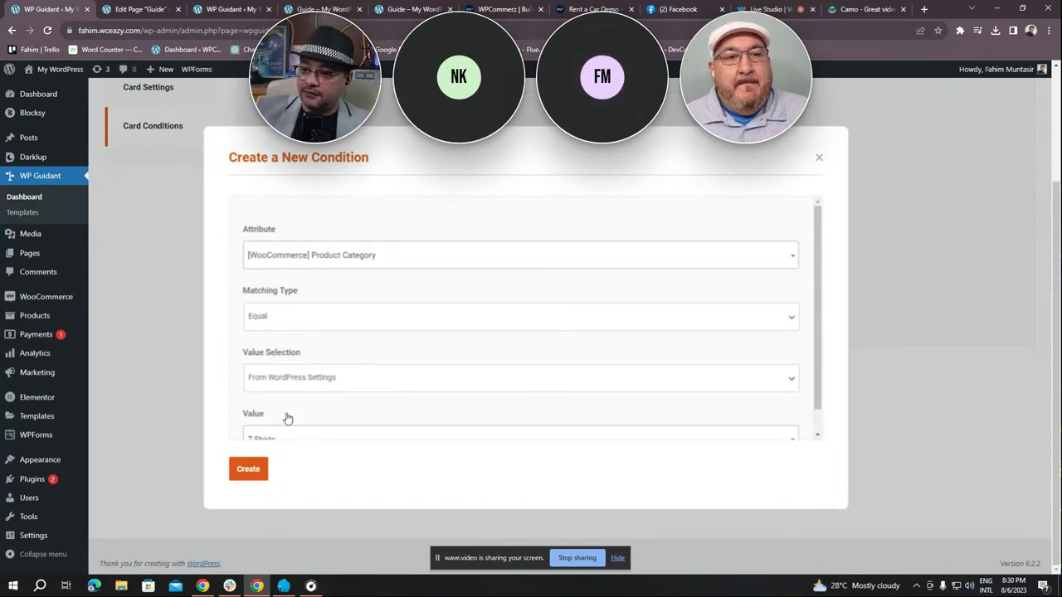
scroll(286, 417, down, 1)
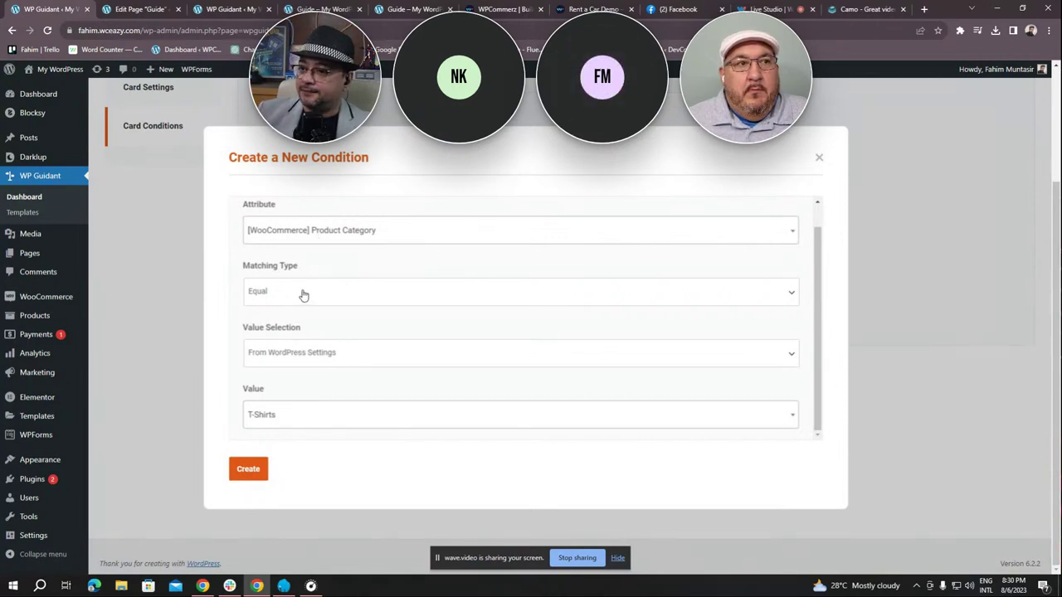
Examine the Posts and WooCommerce attributes offered for the new condition
click(303, 238)
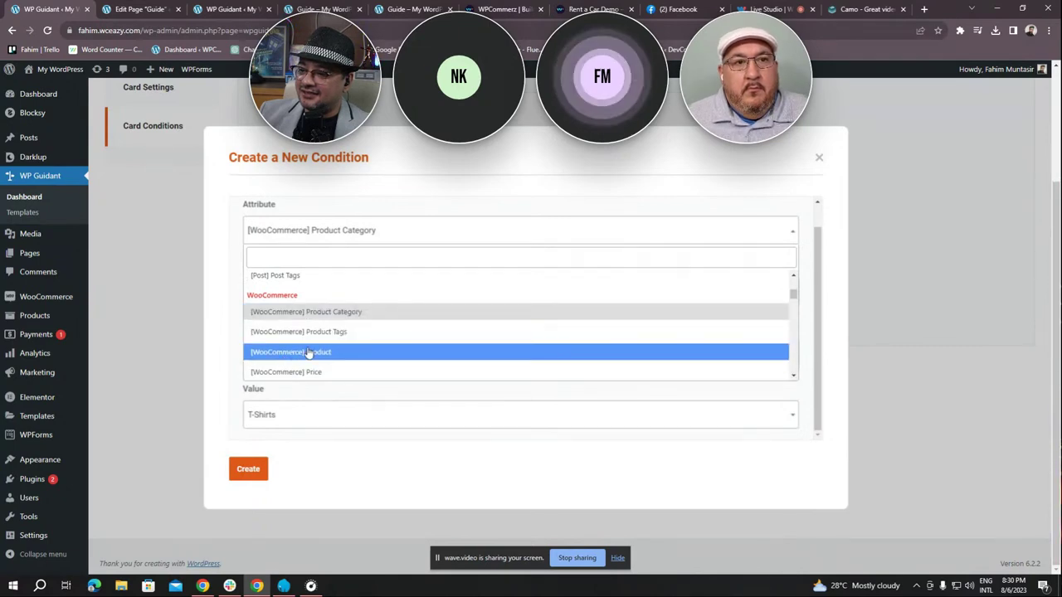
scroll(319, 333, up, 1)
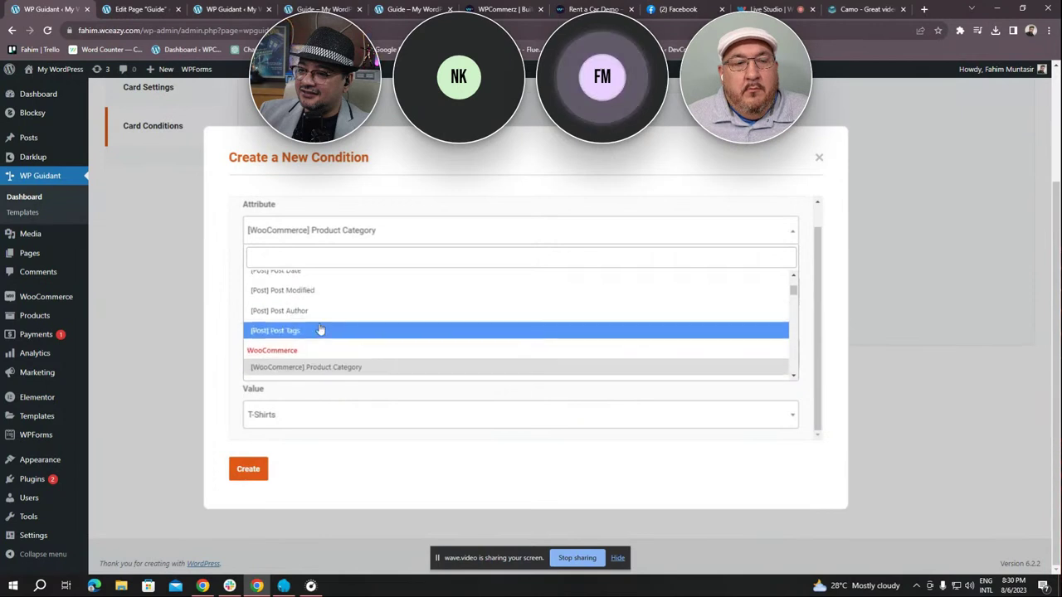
scroll(320, 351, down, 1)
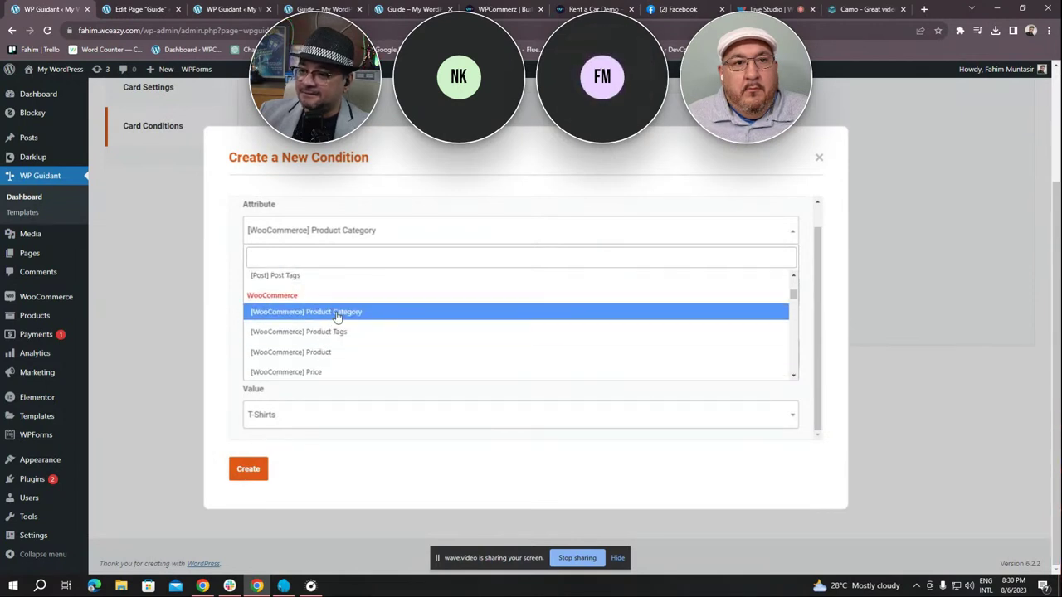
scroll(330, 317, down, 1)
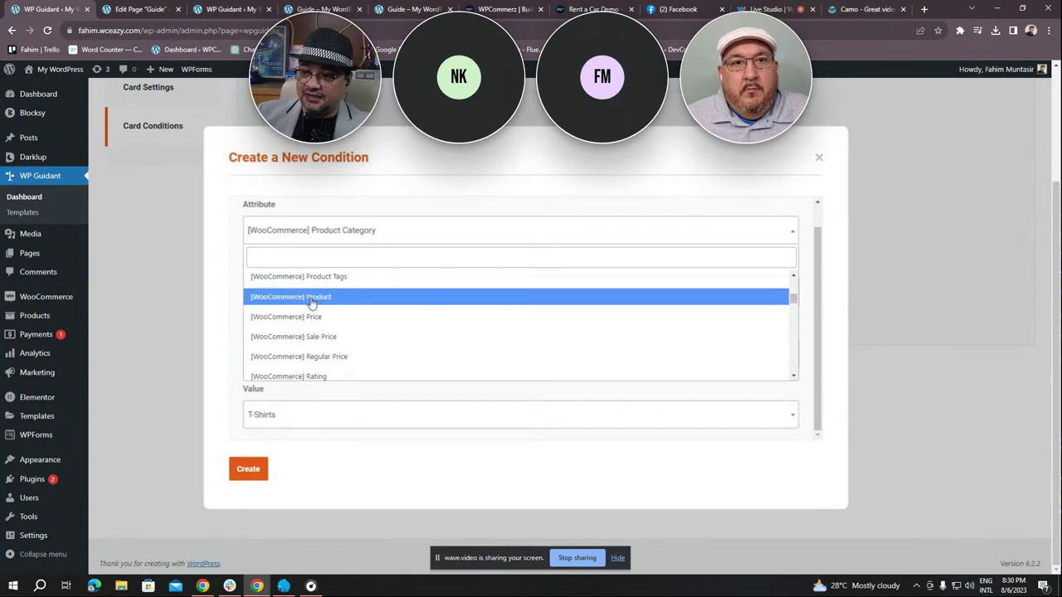
scroll(309, 303, up, 5)
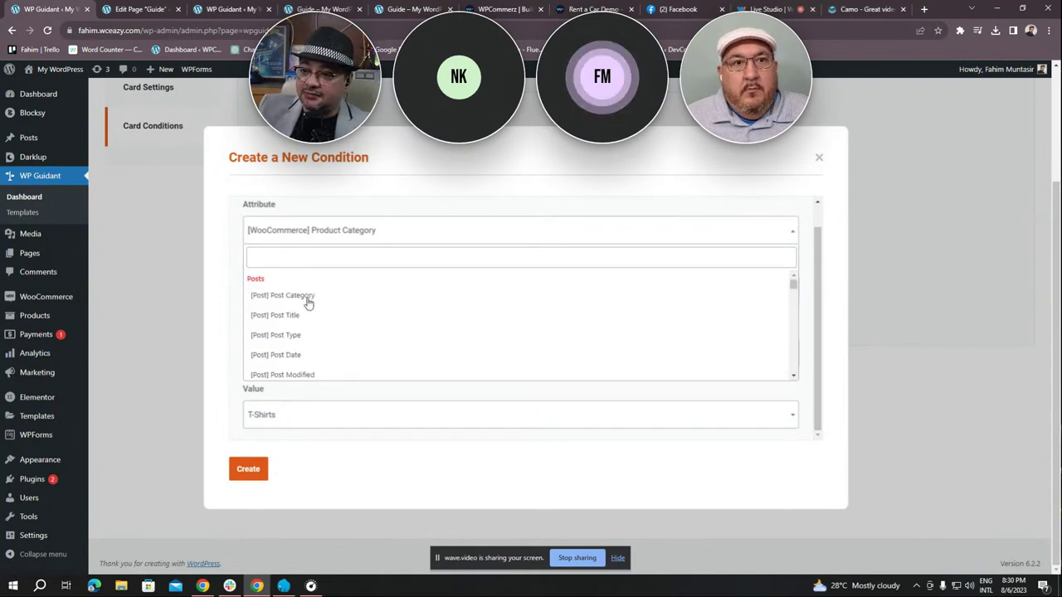
scroll(297, 324, down, 2)
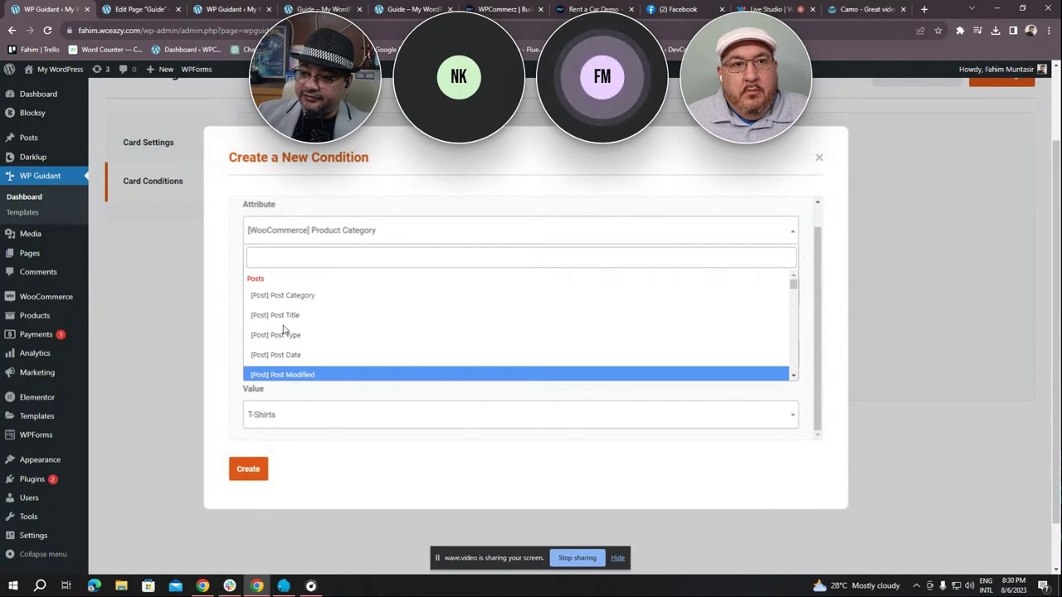
scroll(284, 324, down, 1)
scroll(277, 310, up, 1)
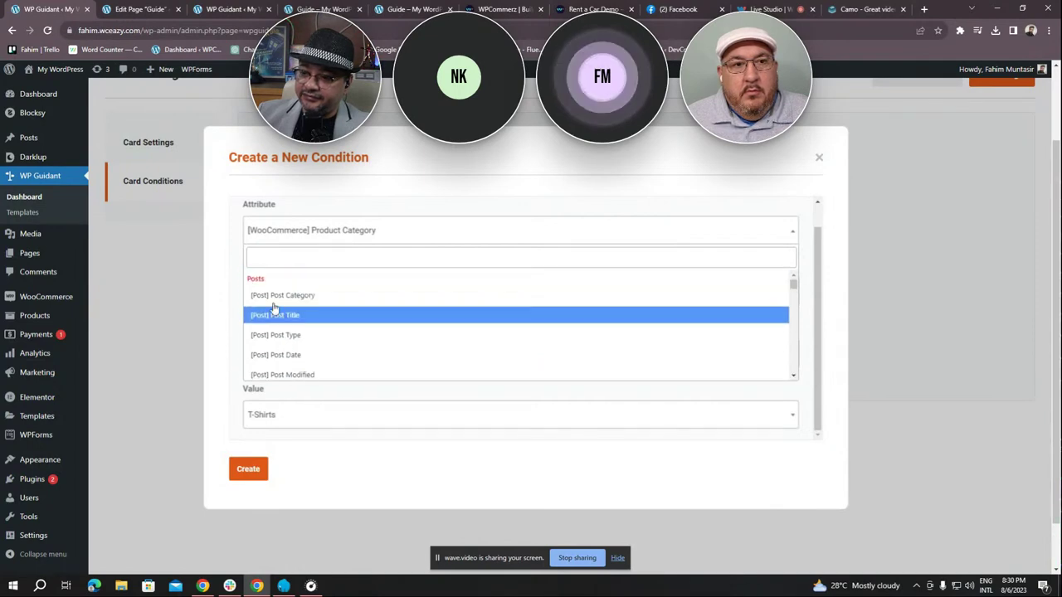
scroll(268, 301, down, 1)
scroll(268, 348, down, 1)
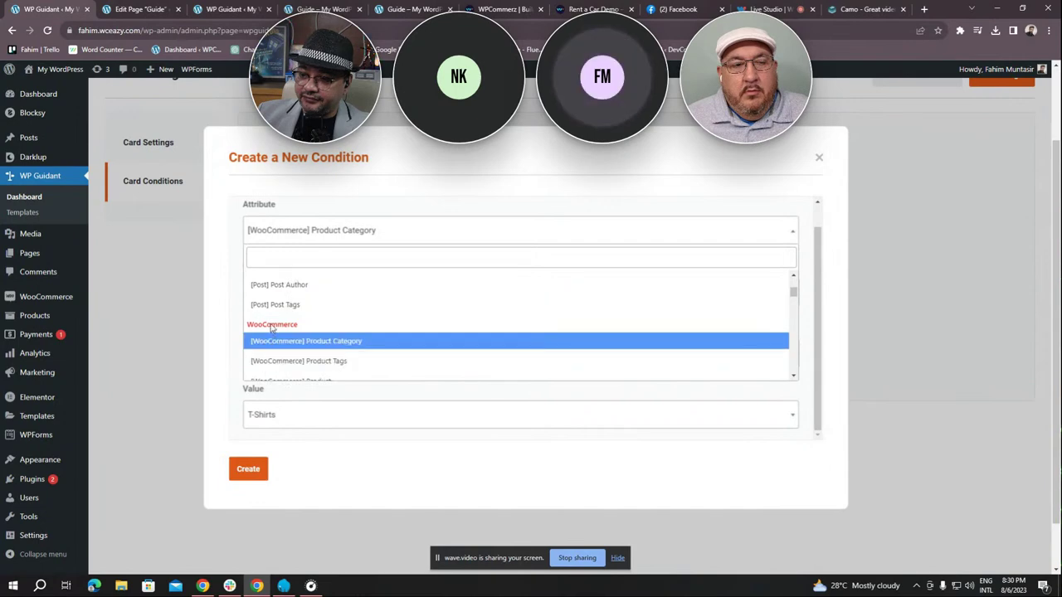
scroll(343, 353, down, 3)
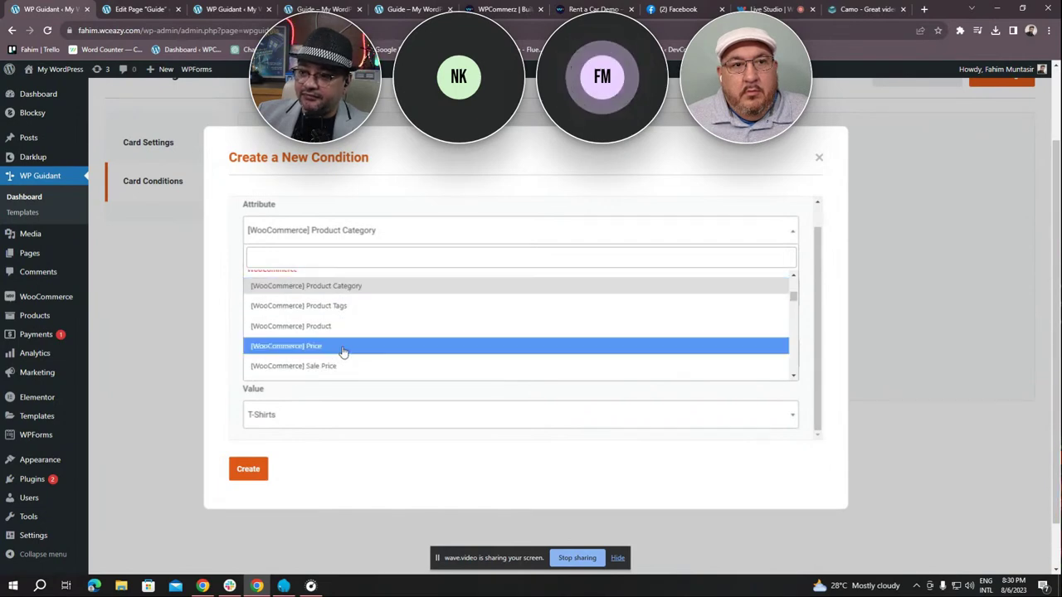
scroll(324, 348, up, 3)
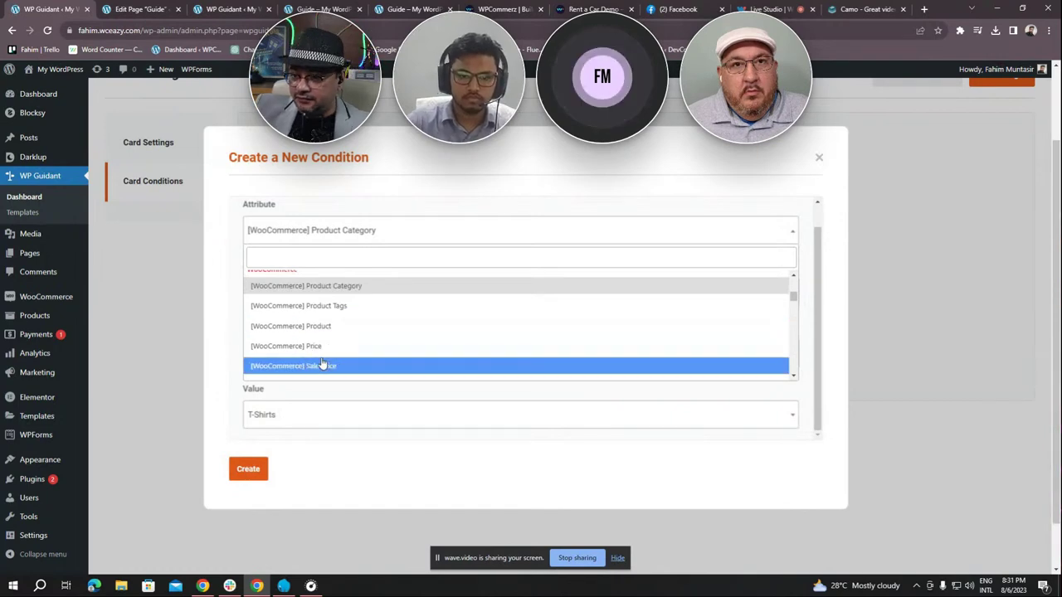
Examine the meta field attributes offered for posts, pages, media and templates, and close the attribute choices without changing the selection
scroll(322, 362, down, 1)
scroll(322, 362, down, 5)
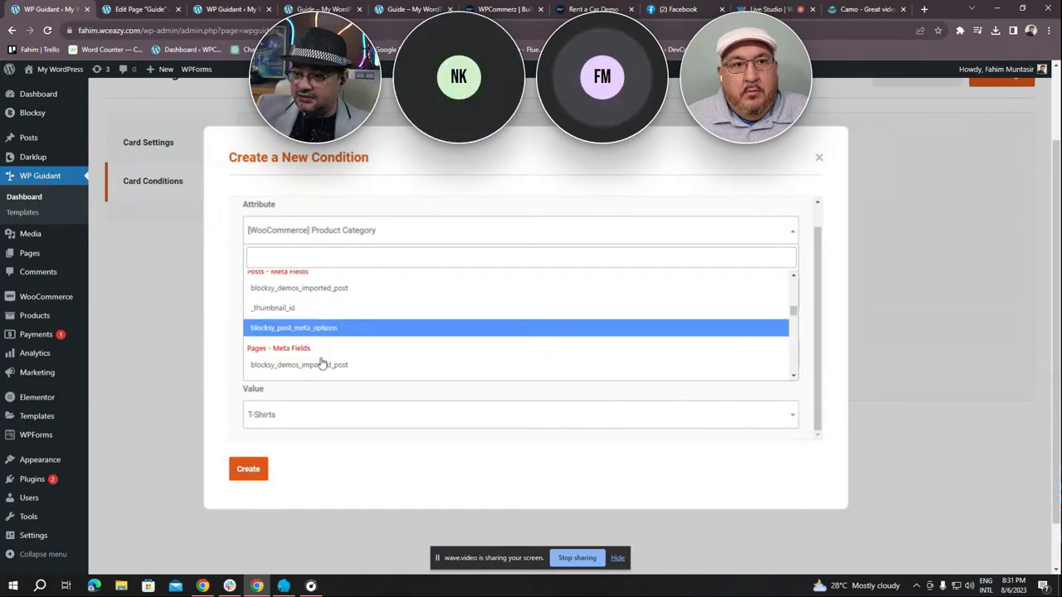
scroll(321, 363, down, 1)
scroll(322, 362, up, 2)
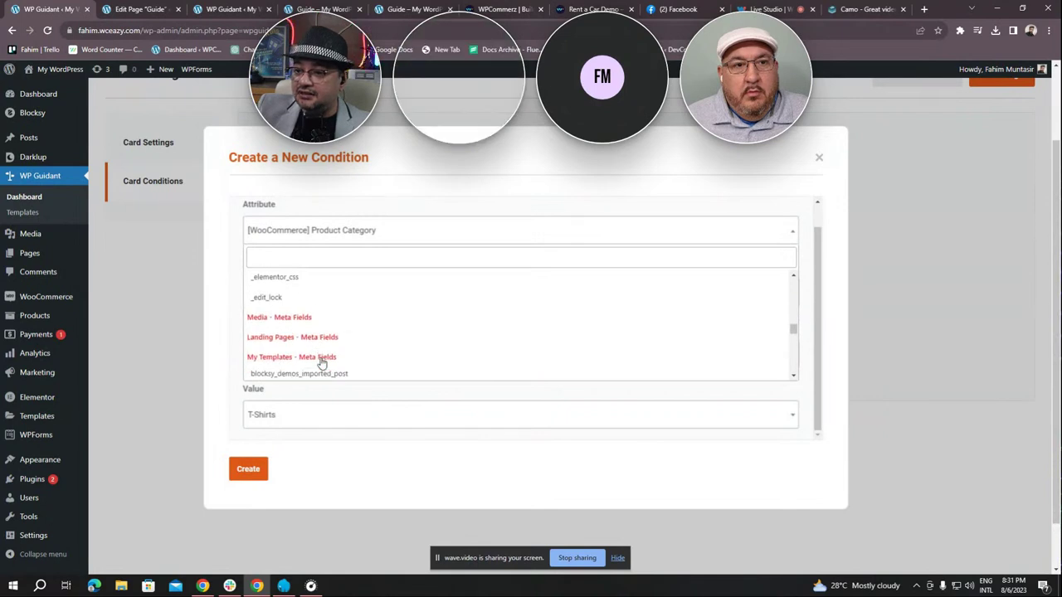
scroll(322, 363, up, 1)
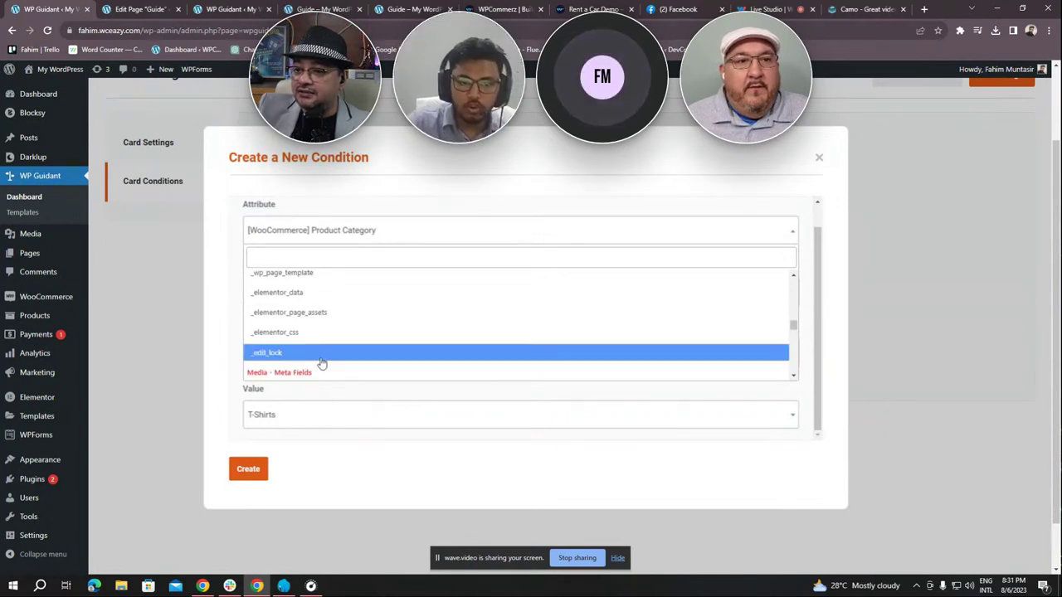
scroll(321, 362, up, 1)
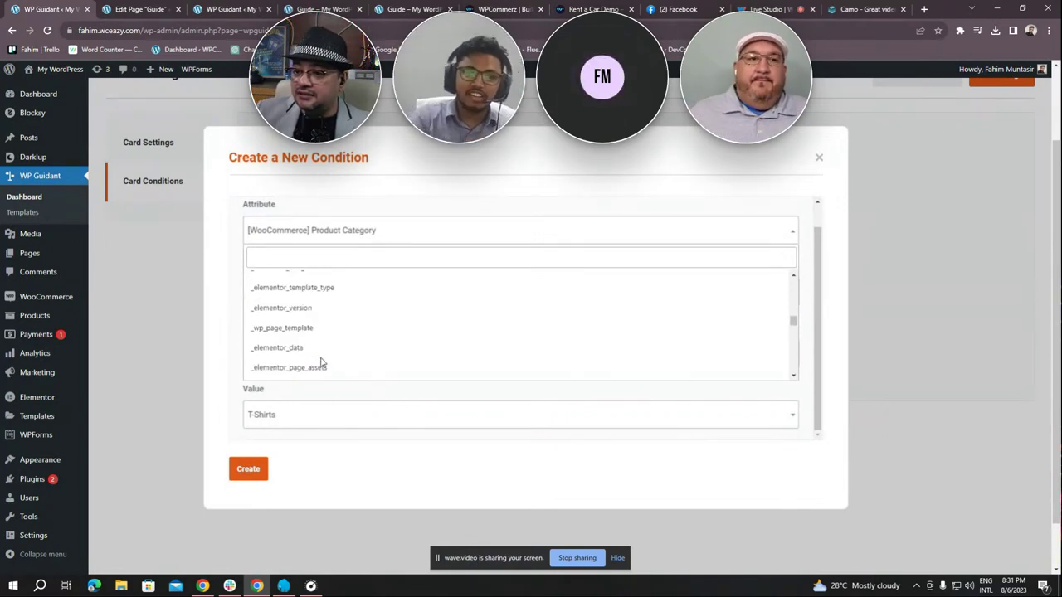
scroll(322, 363, up, 2)
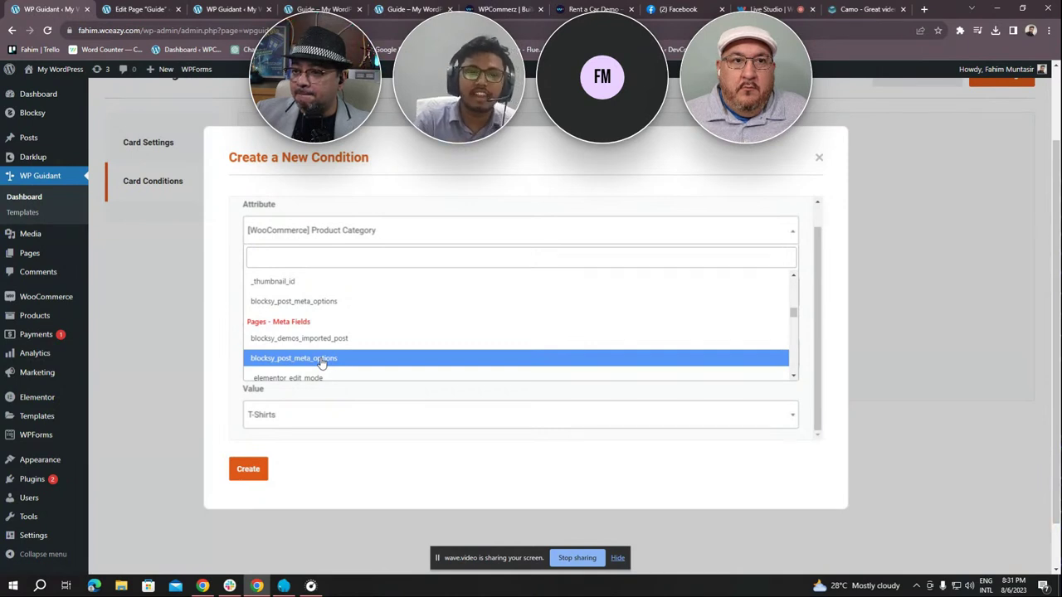
scroll(321, 362, up, 1)
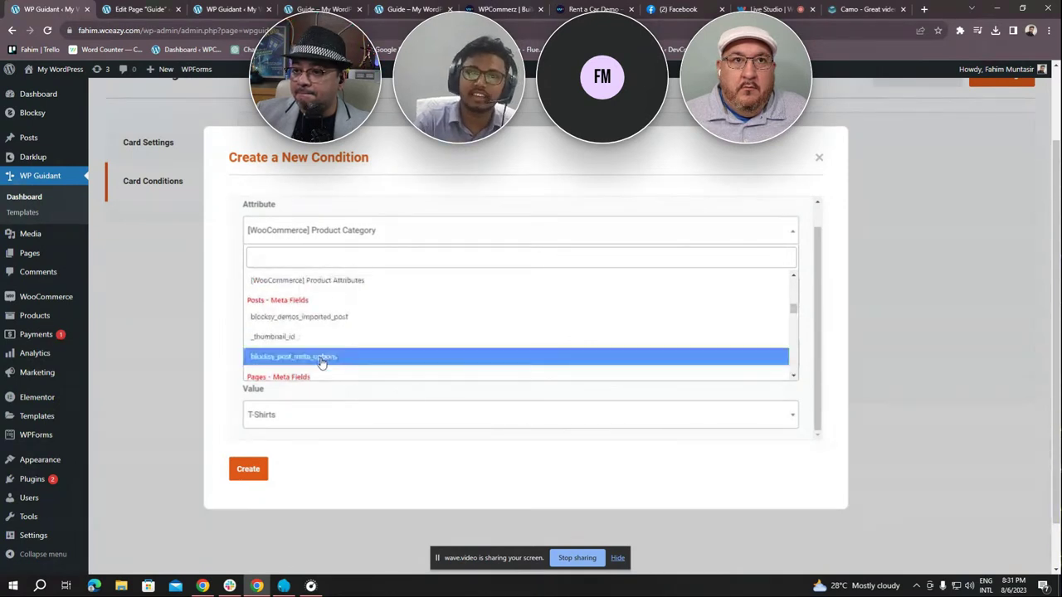
scroll(322, 363, down, 3)
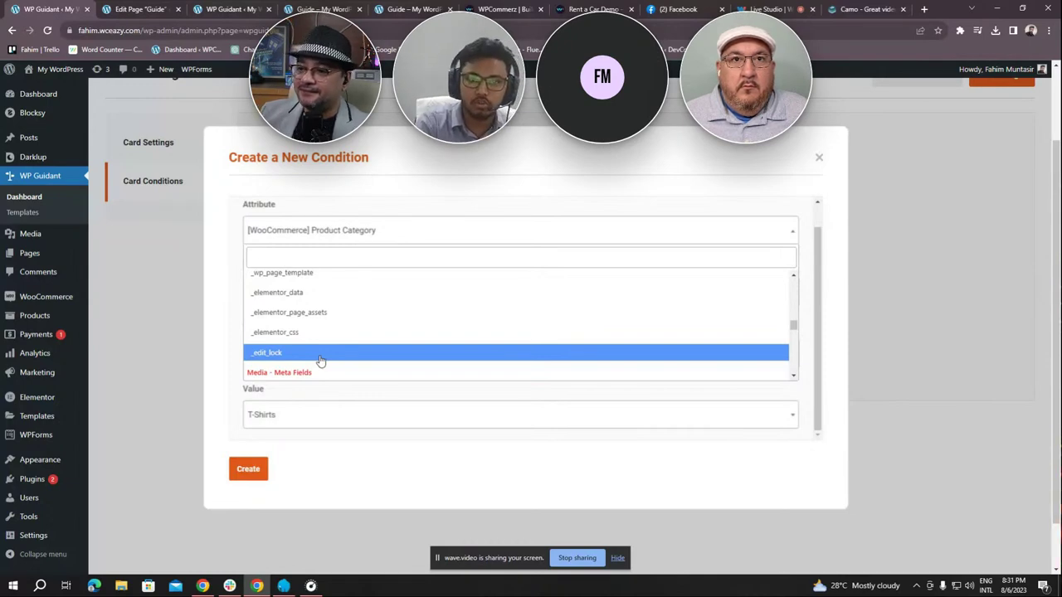
scroll(321, 361, up, 1)
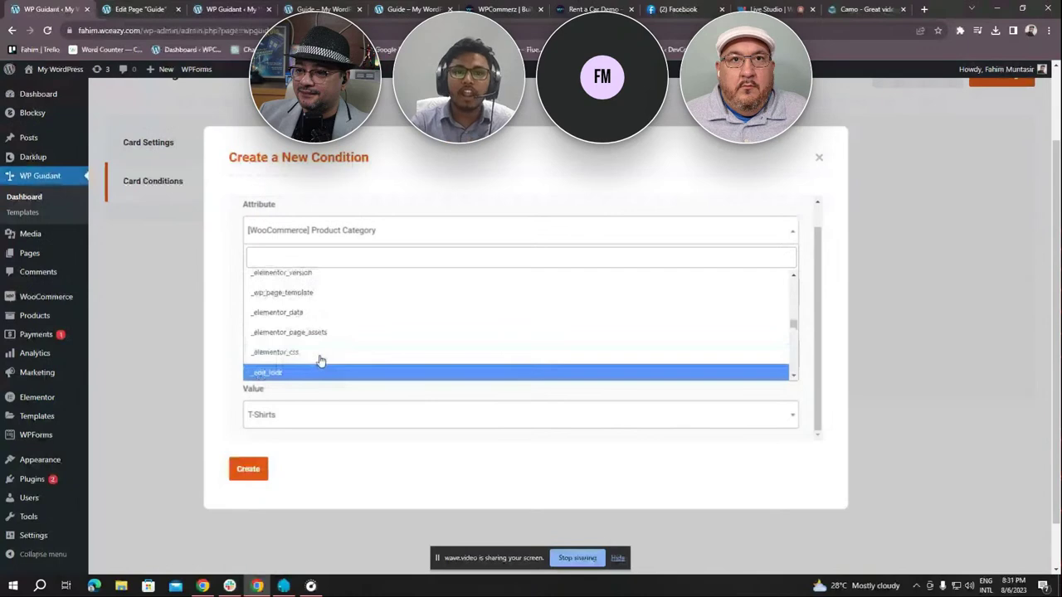
scroll(321, 360, up, 2)
scroll(321, 361, up, 2)
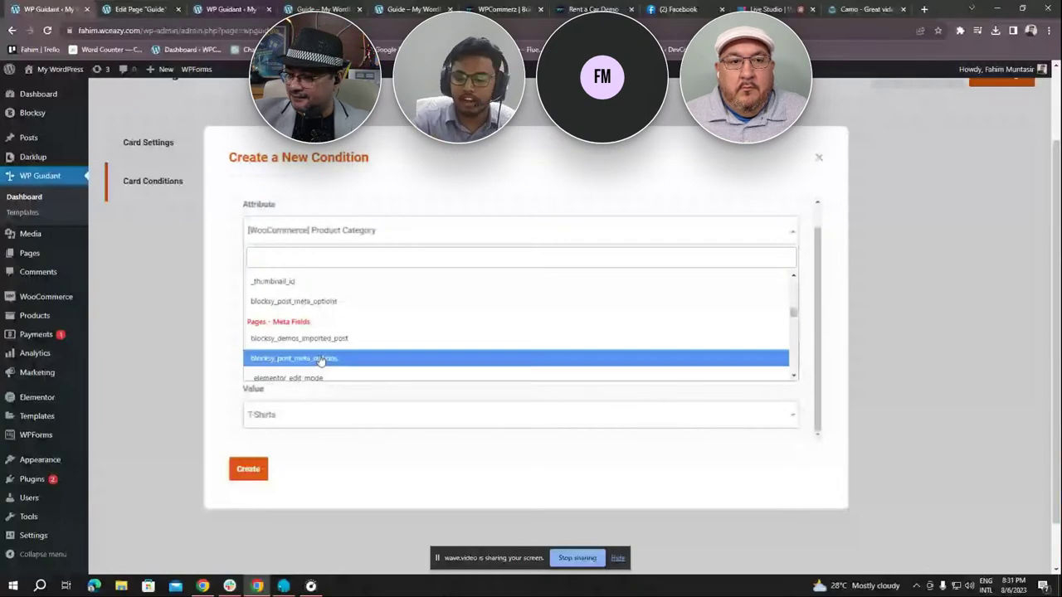
click(380, 226)
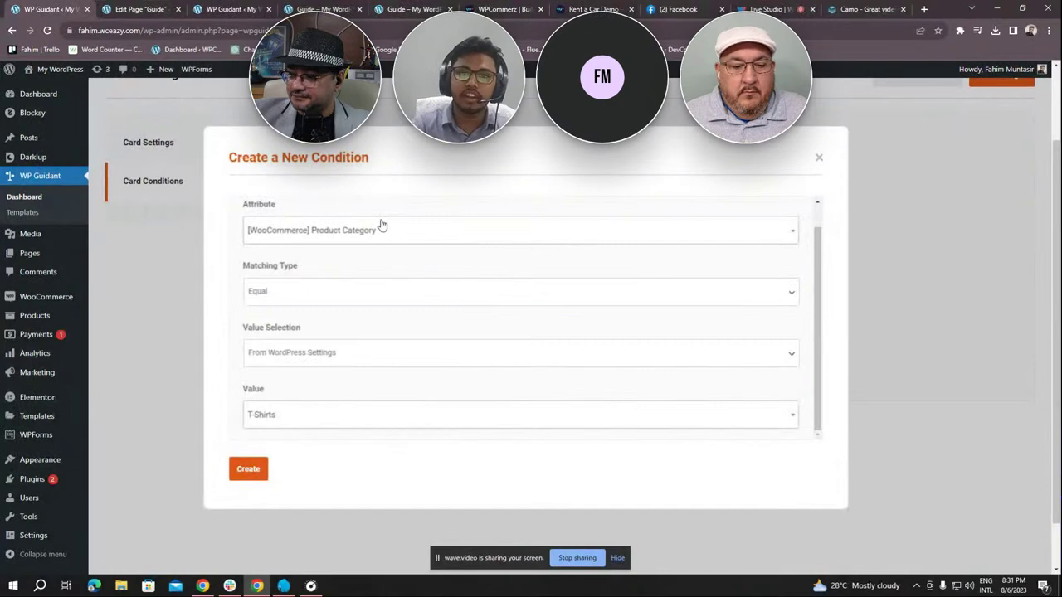
Check the product categories available as values and create the Yellow card's Product Category condition with the value T-Shirts
click(352, 423)
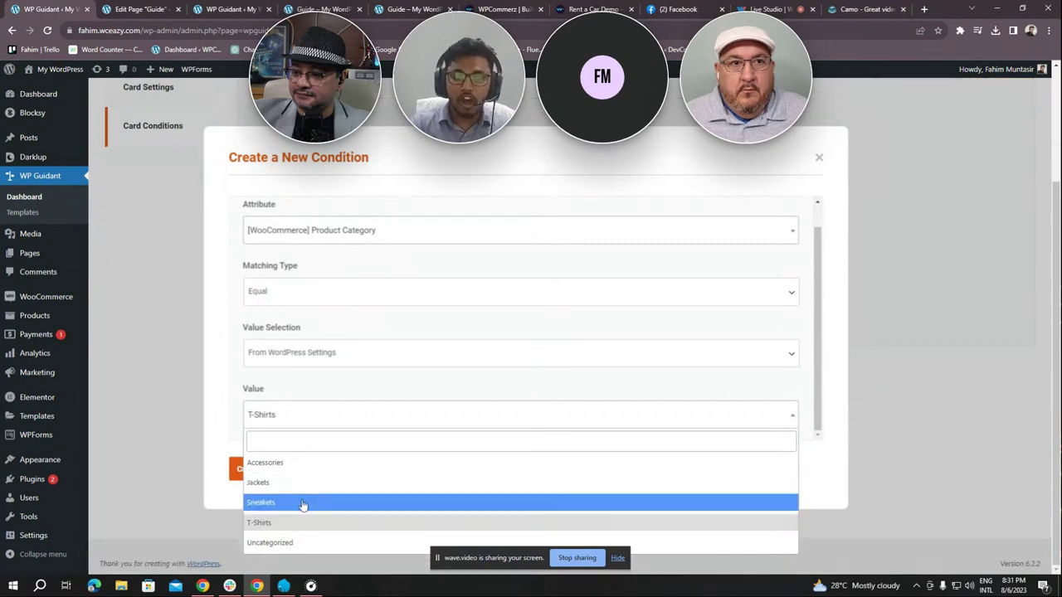
click(404, 163)
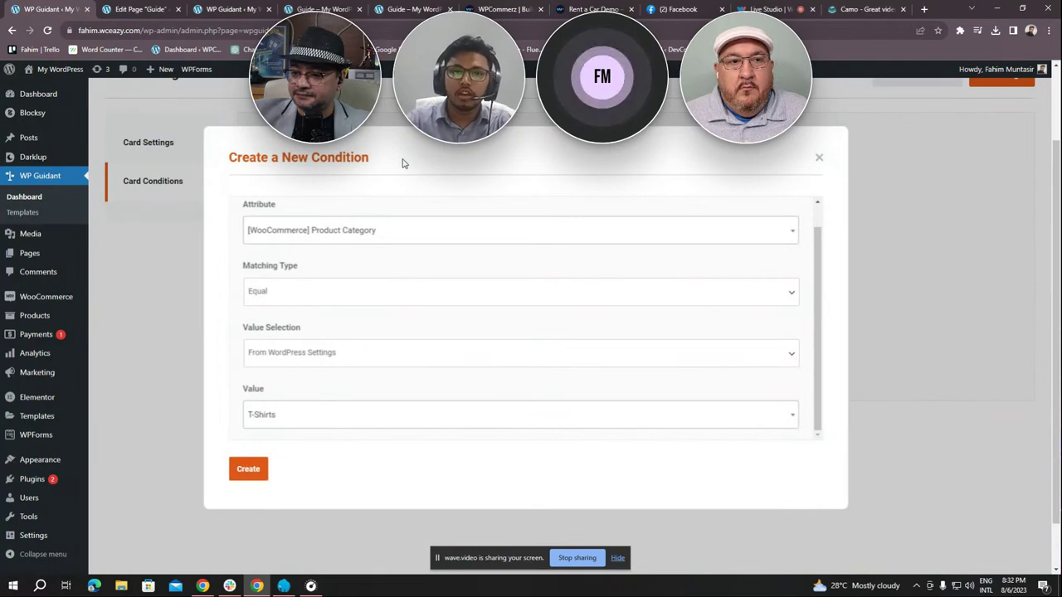
scroll(300, 305, up, 1)
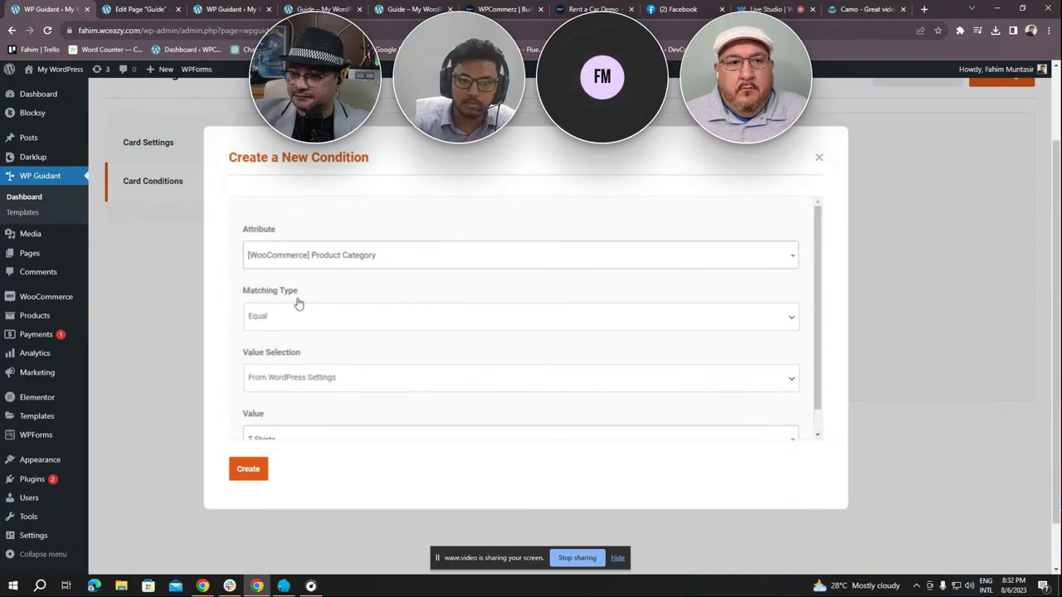
scroll(289, 327, down, 1)
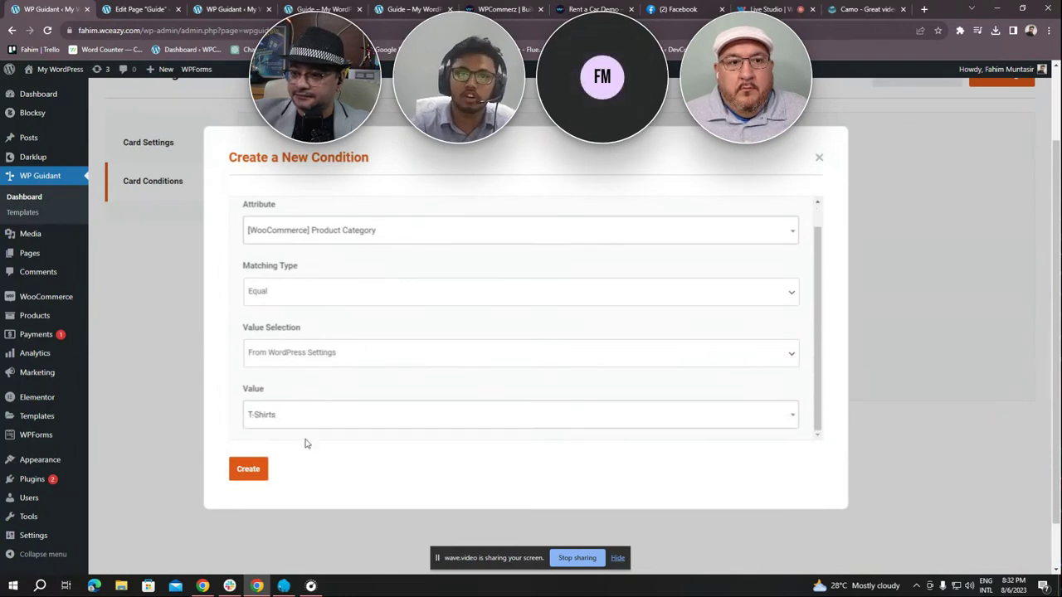
click(250, 470)
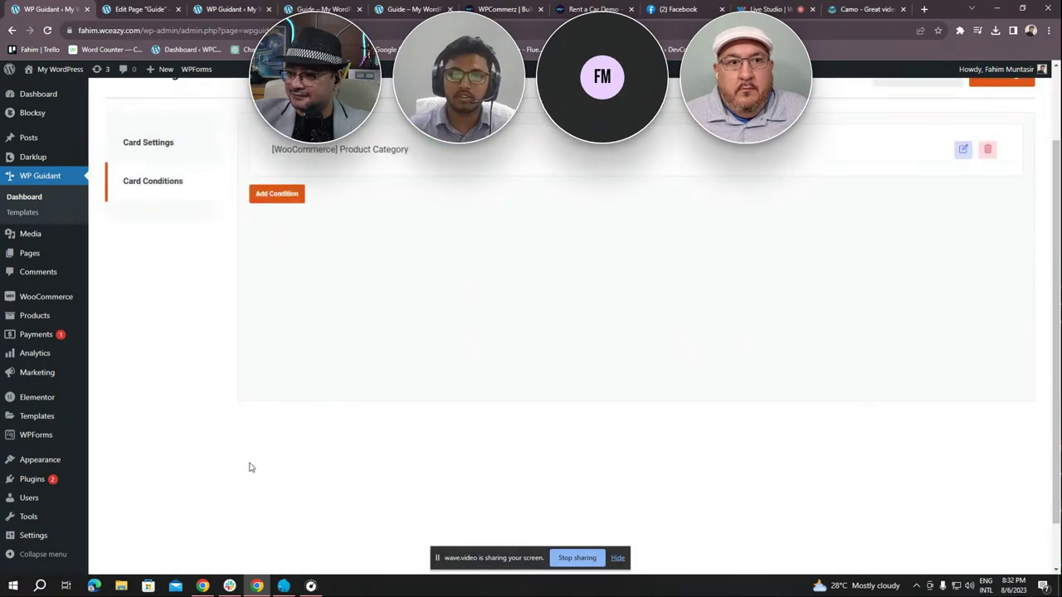
Return to the Yellow card's general settings and review its label, description, image and condition behavior
scroll(250, 463, up, 2)
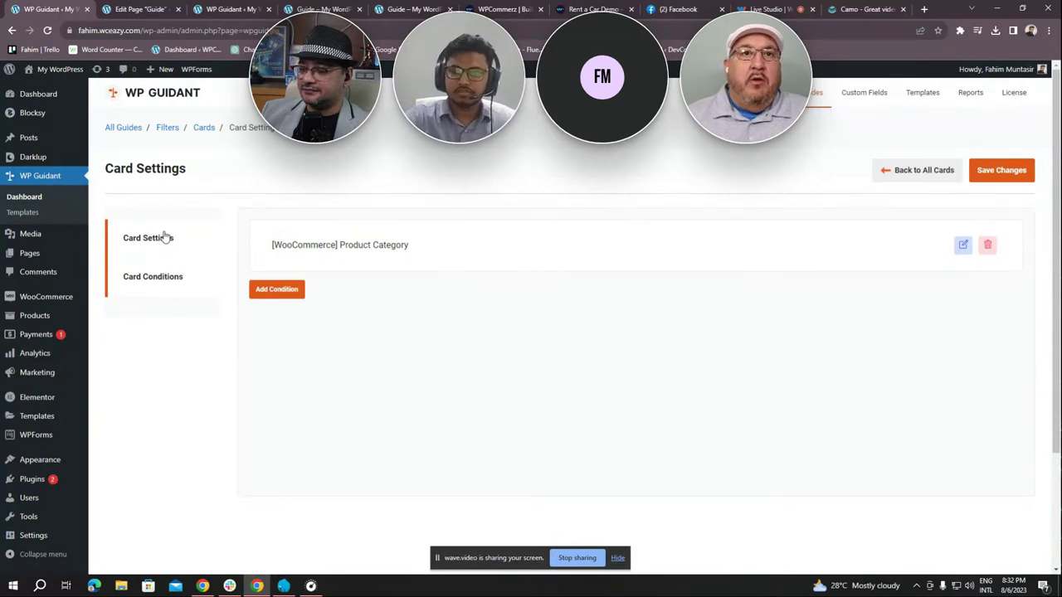
click(164, 264)
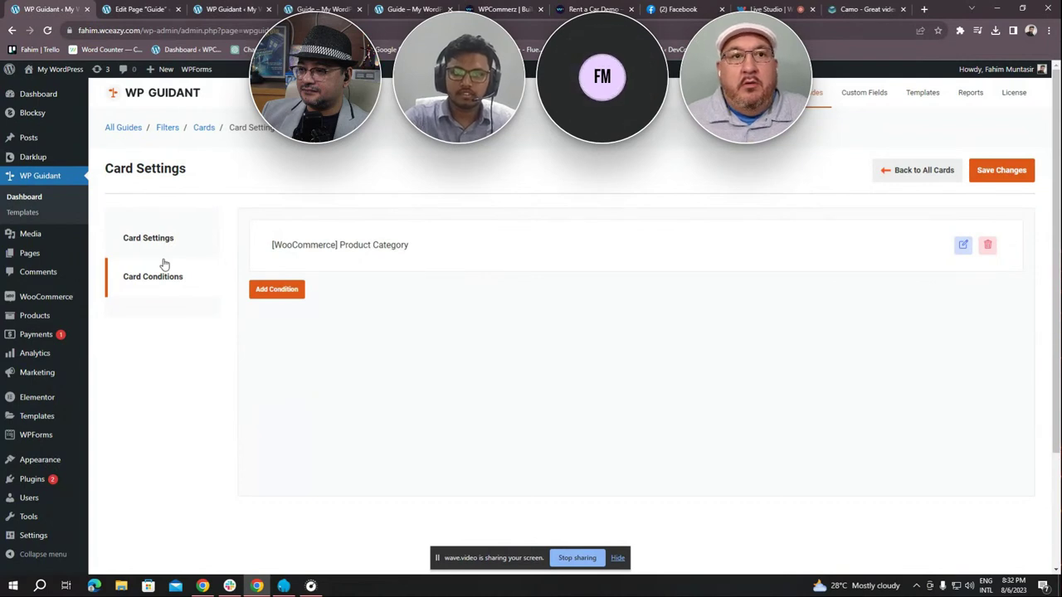
click(164, 245)
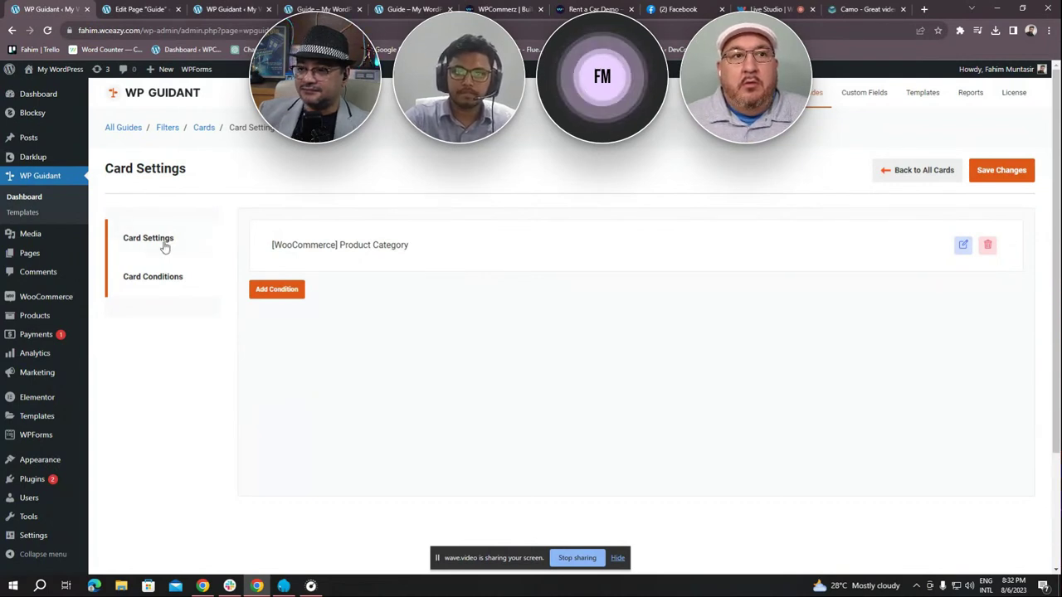
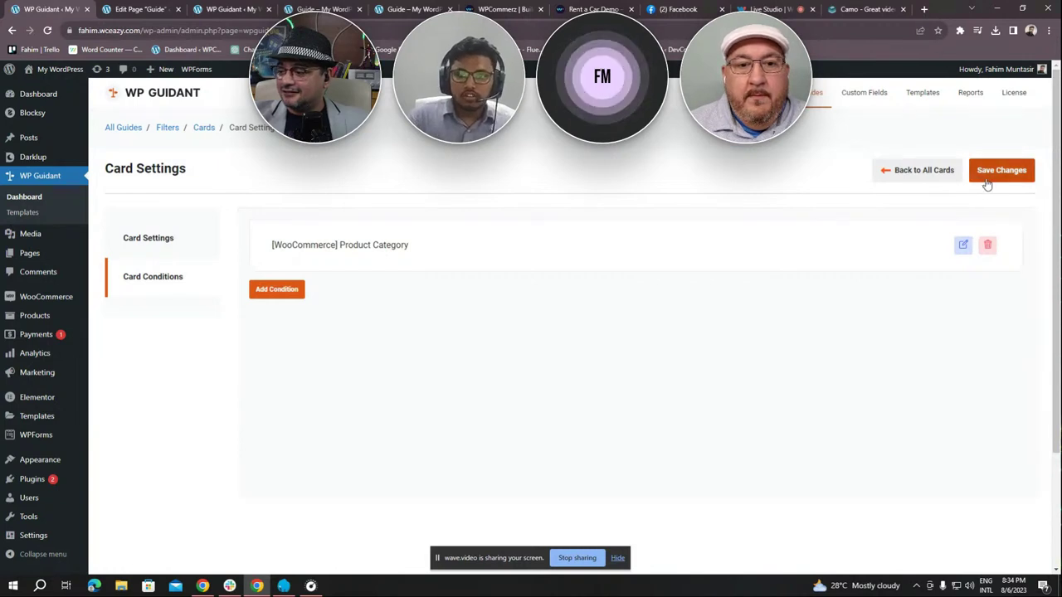
click(140, 239)
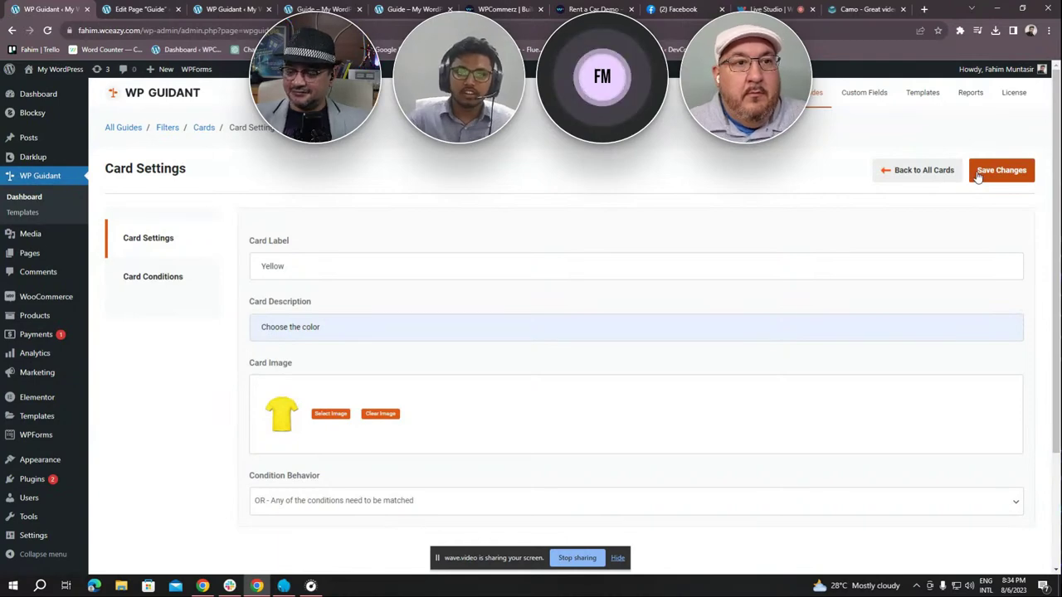
scroll(449, 444, down, 1)
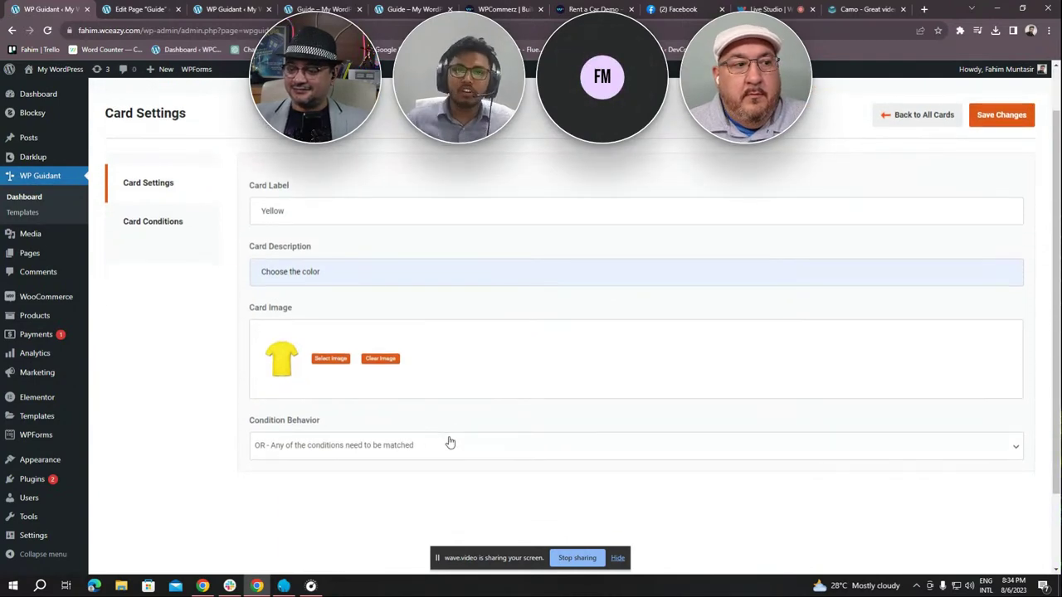
Save the Yellow card's settings and return to the filter's list of cards
scroll(449, 443, up, 1)
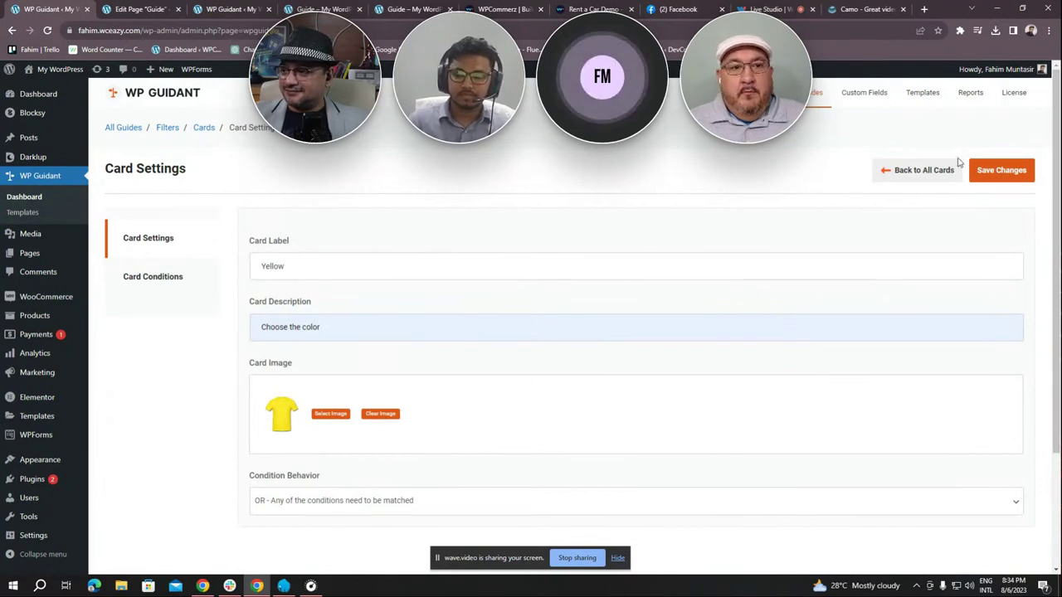
click(987, 172)
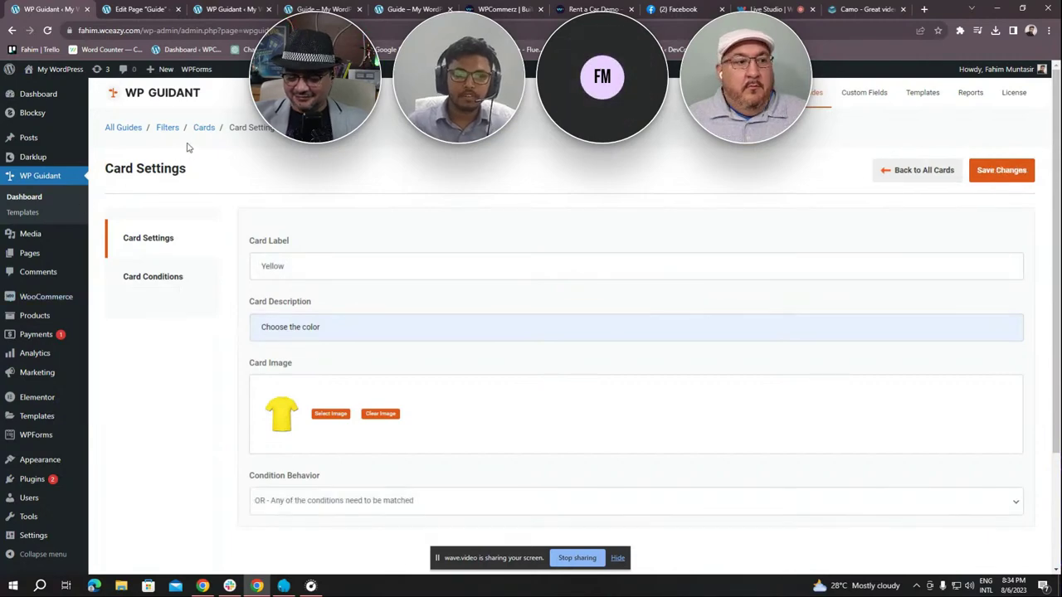
click(197, 133)
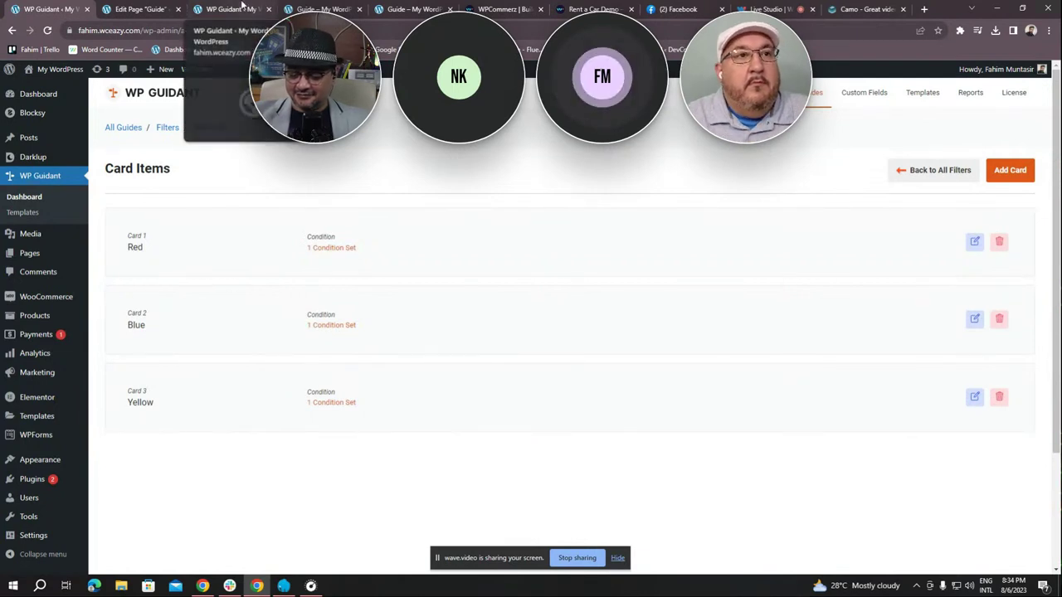
Reload the published Guide page and test the guide with Half Sleeve and the Blue color, showing the results
click(301, 9)
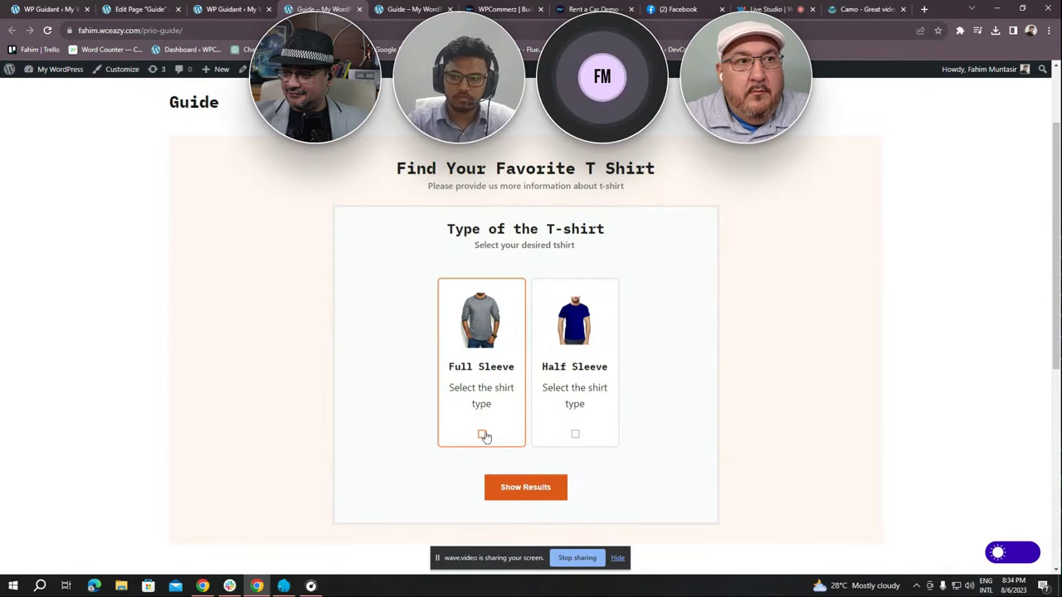
click(48, 31)
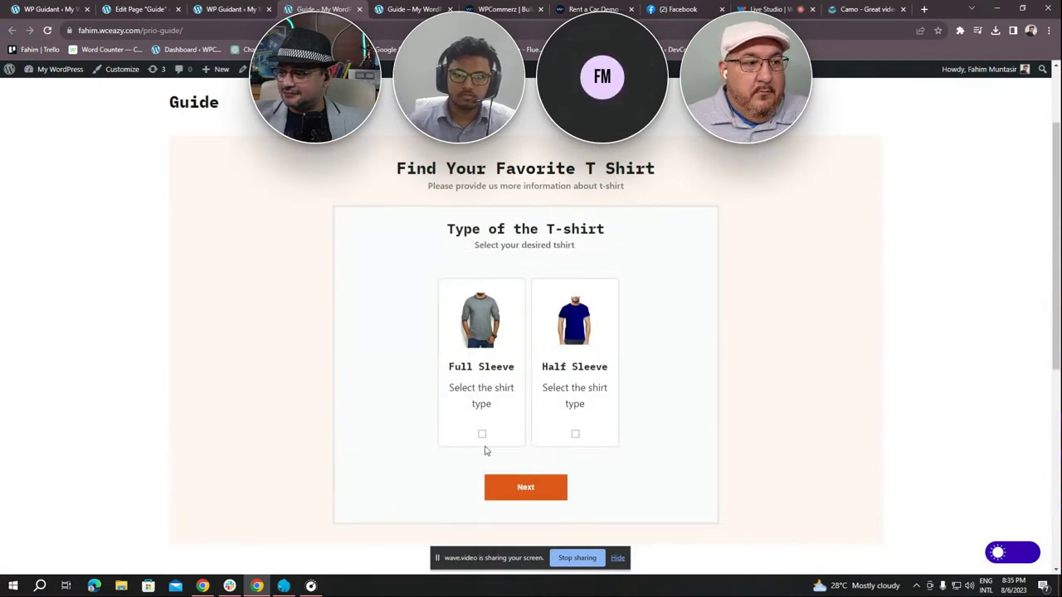
click(575, 435)
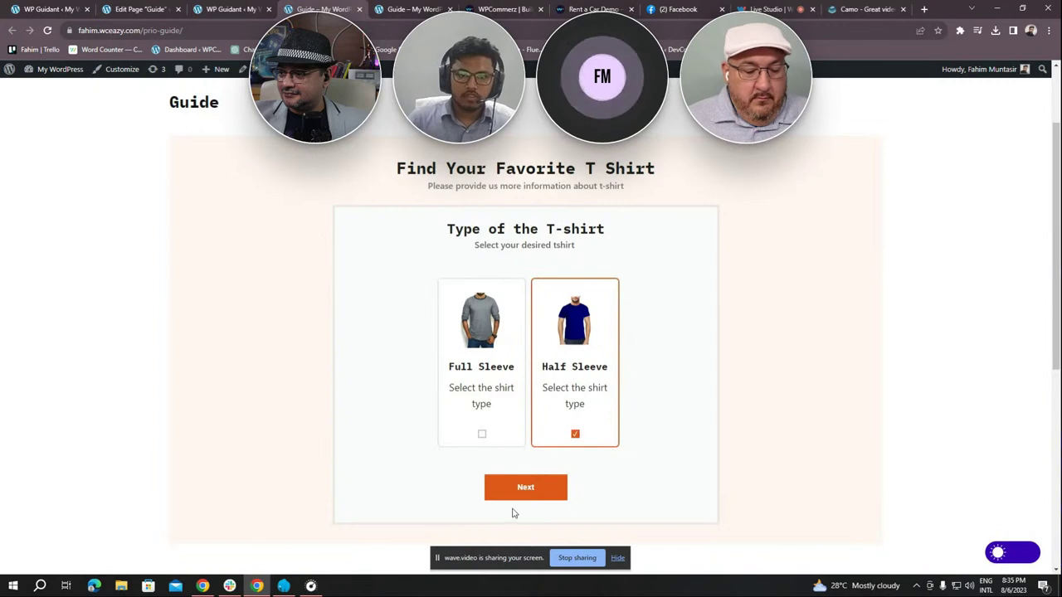
click(506, 488)
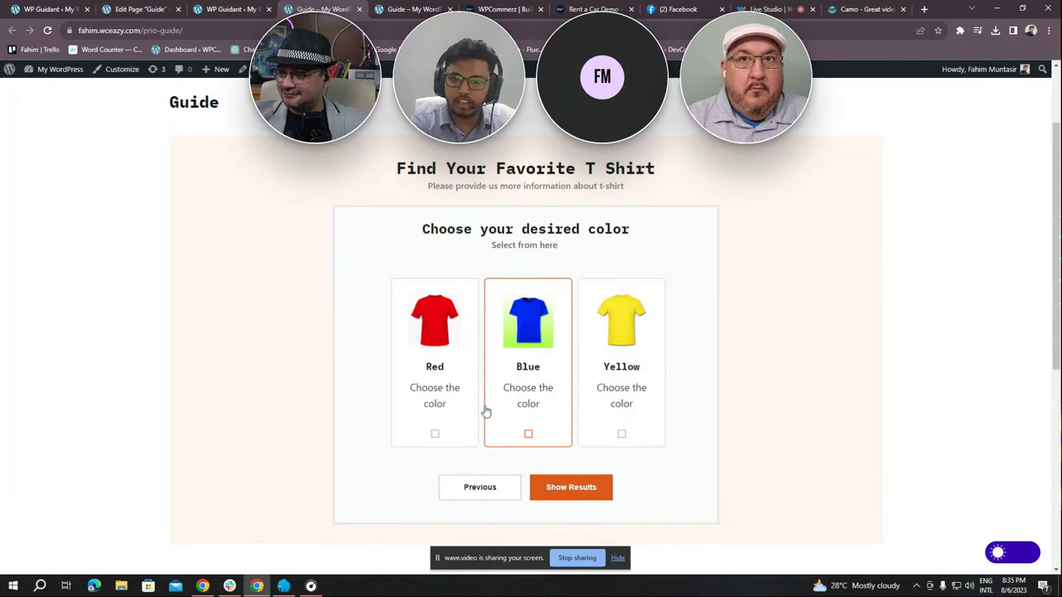
click(528, 434)
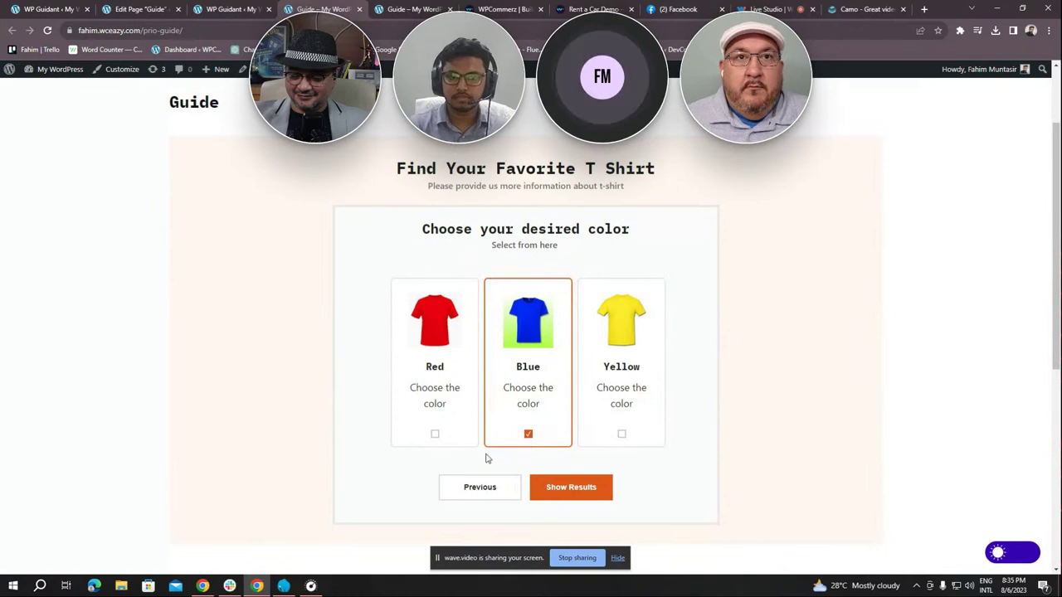
click(563, 489)
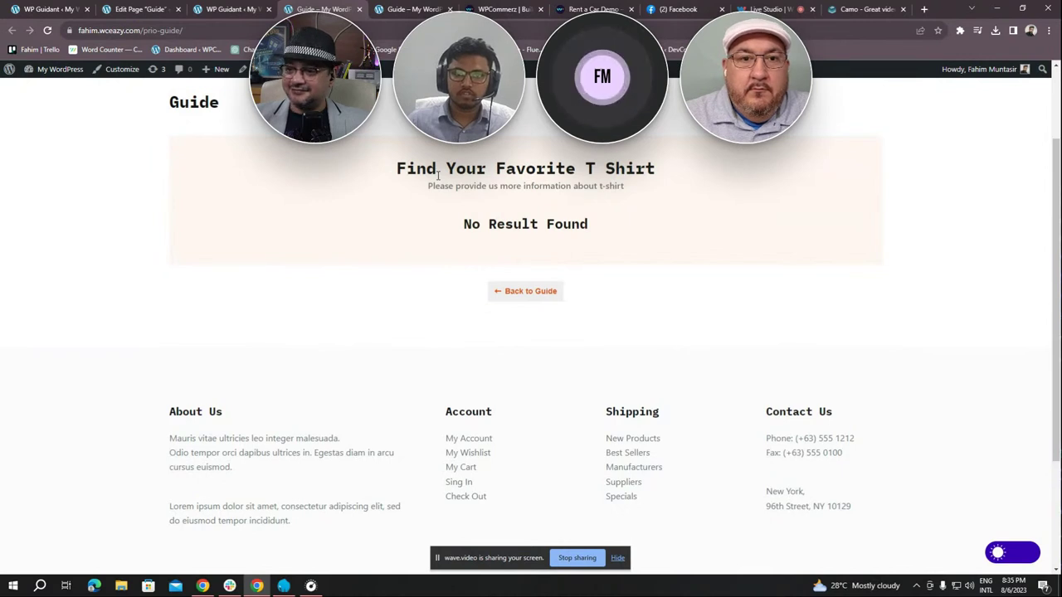
Go back to the guide and run it again with the same Half Sleeve and Blue choices
click(494, 292)
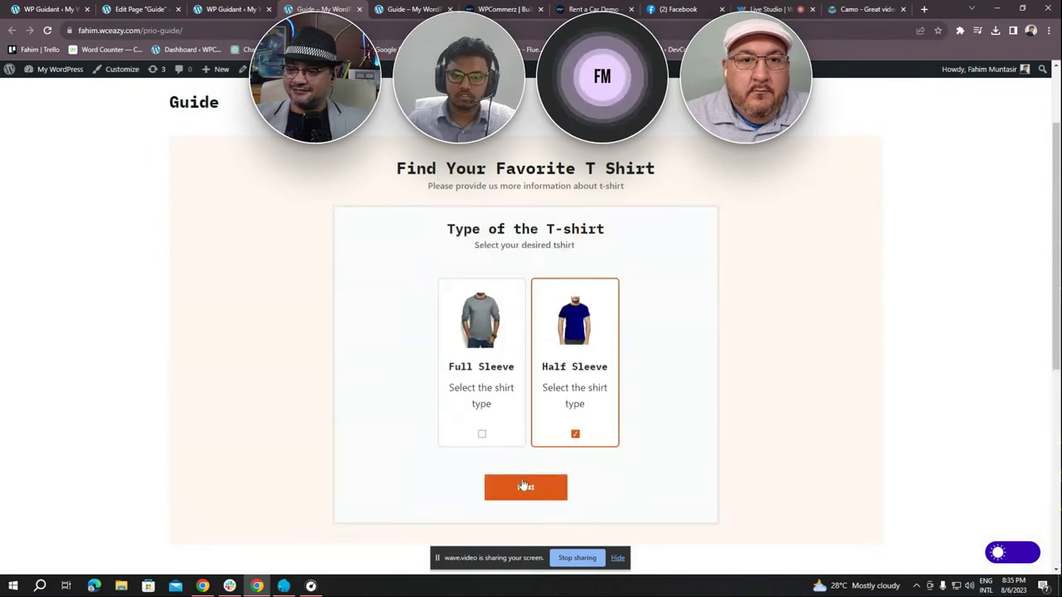
click(523, 486)
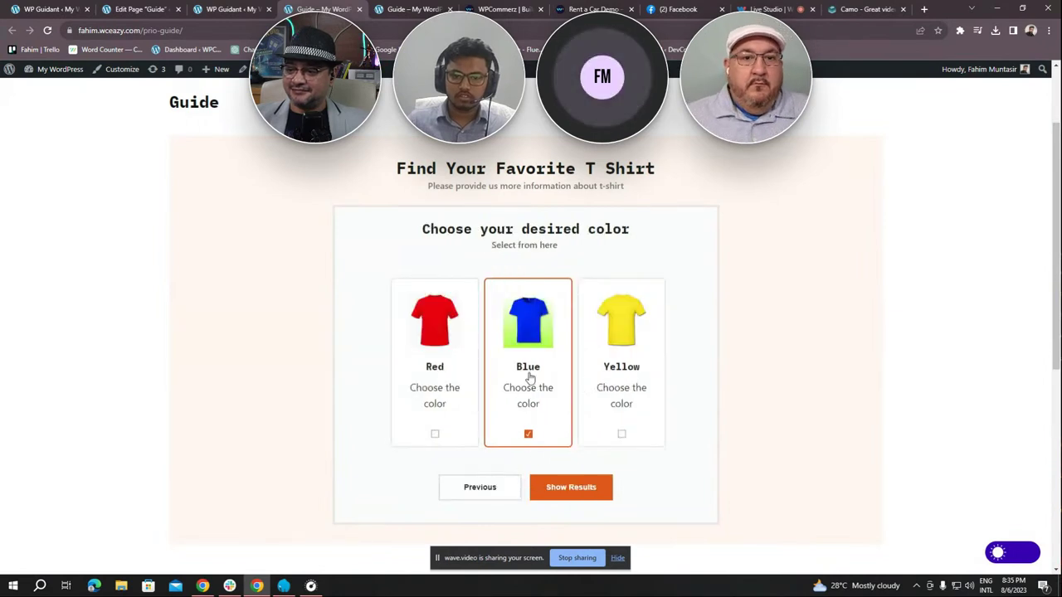
click(564, 493)
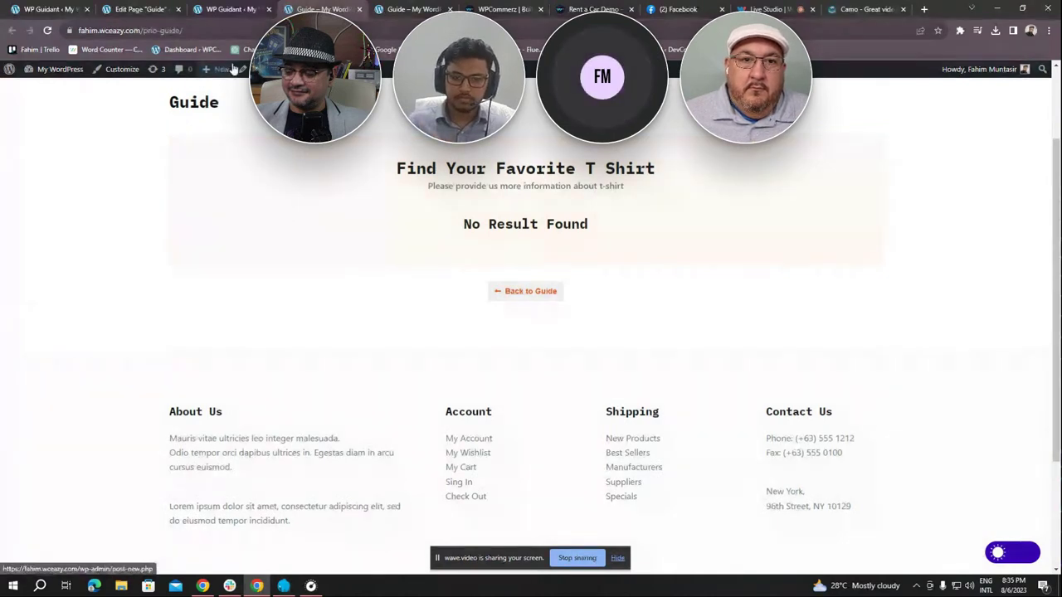
Switch to the WPCommerz website's WP Guidant product page
mouse_move(235, 69)
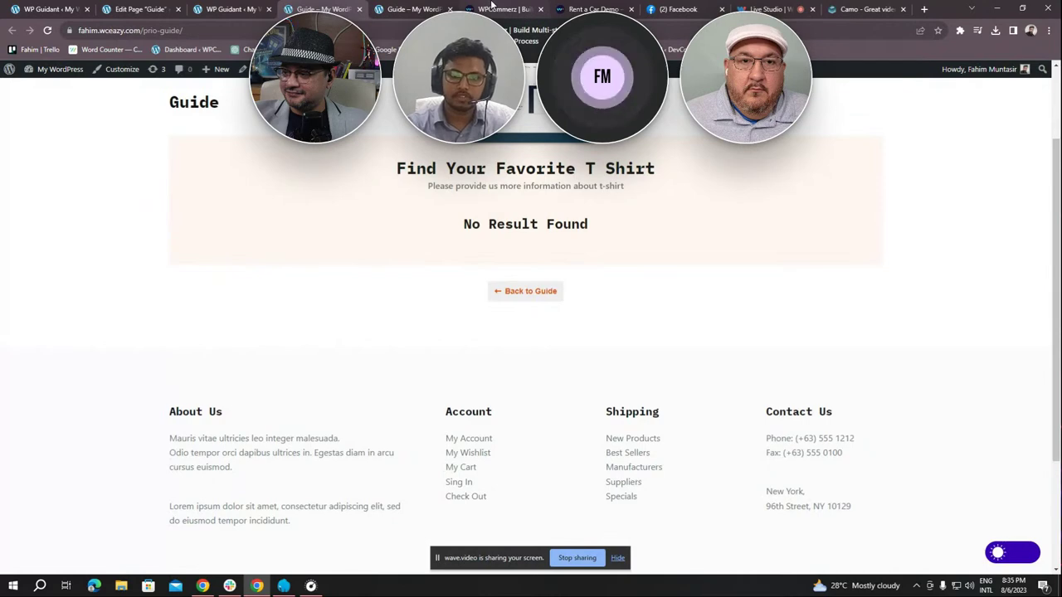
click(492, 6)
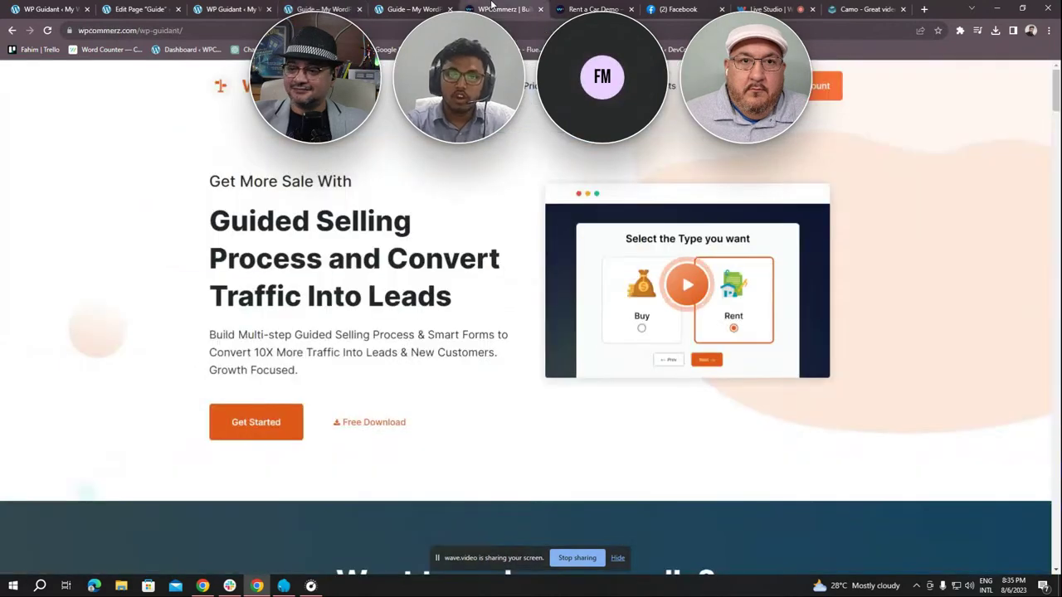